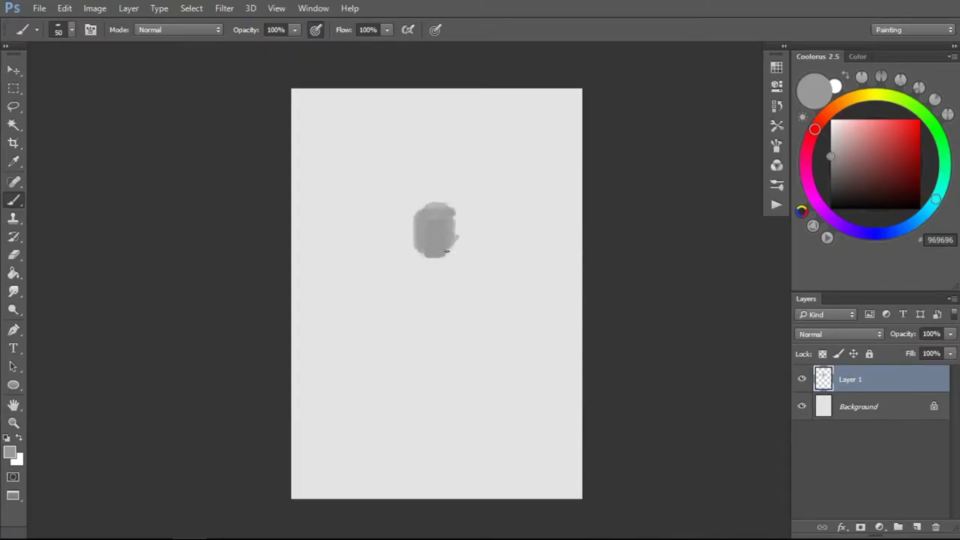
# Paint the shoulders and torso, erase to trim the head, and darken the neck in black
pyautogui.moveTo(422, 252)
pyautogui.mouseDown()
pyautogui.moveTo(439, 266)
pyautogui.moveTo(414, 278)
pyautogui.moveTo(425, 264)
pyautogui.mouseUp()
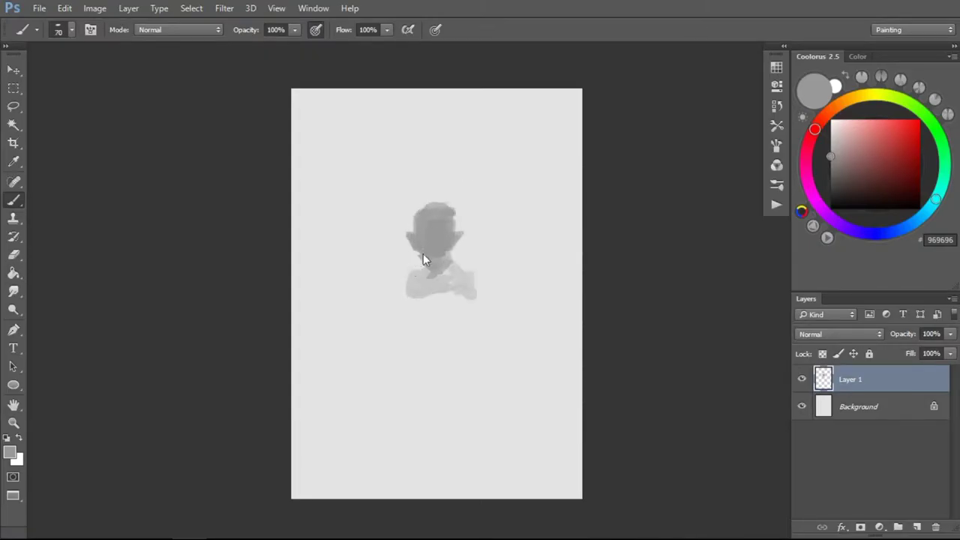
pyautogui.press('e')
pyautogui.moveTo(453, 212)
pyautogui.mouseDown()
pyautogui.moveTo(450, 199)
pyautogui.moveTo(405, 212)
pyautogui.mouseUp()
pyautogui.press('b')
pyautogui.press('d')
pyautogui.moveTo(420, 264)
pyautogui.mouseDown()
pyautogui.moveTo(428, 270)
pyautogui.moveTo(439, 259)
pyautogui.mouseUp()
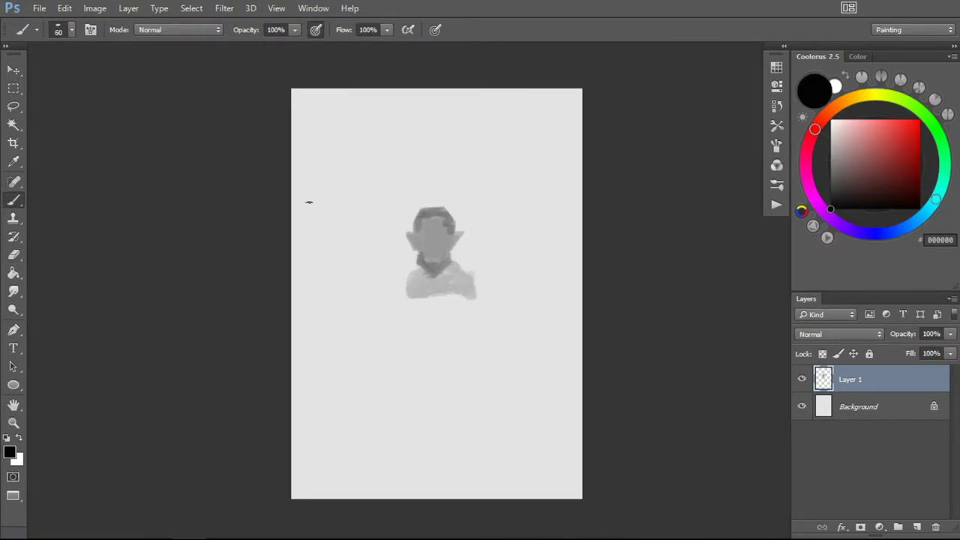
# Darken the right jaw with a 30 px brush and partly erase around both ears
pyautogui.hotkey('ctrl', '+')
pyautogui.hotkey('ctrl', '+')
pyautogui.hotkey('ctrl', '+')
pyautogui.press('[')
pyautogui.press('[')
pyautogui.press('[')
pyautogui.moveTo(559, 209); pyautogui.dragTo(543, 300)
pyautogui.keyDown('alt'); pyautogui.click(570, 225); pyautogui.keyUp('alt')
pyautogui.press('e')
pyautogui.moveTo(559, 243)
pyautogui.mouseDown()
pyautogui.moveTo(573, 216)
pyautogui.moveTo(574, 248)
pyautogui.mouseUp()
pyautogui.press('[')
pyautogui.press('[')
pyautogui.moveTo(437, 253); pyautogui.dragTo(443, 207)
# Paint the left cheek, beard, chin, moustache and mouth in black with a 15 px brush
pyautogui.press('x')
pyautogui.press('b')
pyautogui.moveTo(462, 253); pyautogui.dragTo(465, 281)
pyautogui.moveTo(449, 181)
pyautogui.mouseDown()
pyautogui.moveTo(453, 270)
pyautogui.moveTo(517, 330)
pyautogui.moveTo(543, 281)
pyautogui.moveTo(530, 300)
pyautogui.mouseUp()
pyautogui.press('[')
pyautogui.press('[')
pyautogui.moveTo(492, 271)
pyautogui.mouseDown()
pyautogui.moveTo(515, 279)
pyautogui.moveTo(527, 264)
pyautogui.moveTo(484, 379)
pyautogui.mouseUp()
# Shade the torso and right shoulder with a 25 px brush and darken the eyes and left eyebrow
pyautogui.press(']')
pyautogui.moveTo(469, 322)
pyautogui.mouseDown()
pyautogui.moveTo(461, 357)
pyautogui.moveTo(431, 383)
pyautogui.moveTo(418, 360)
pyautogui.mouseUp()
pyautogui.moveTo(568, 293)
pyautogui.mouseDown()
pyautogui.moveTo(543, 317)
pyautogui.moveTo(603, 341)
pyautogui.mouseUp()
pyautogui.moveTo(600, 333); pyautogui.dragTo(612, 390)
pyautogui.moveTo(514, 219)
pyautogui.mouseDown()
pyautogui.moveTo(538, 217)
pyautogui.moveTo(468, 208)
pyautogui.mouseUp()
# Add a light forehead stroke and dark strokes across the top of the hair
pyautogui.press('x')
pyautogui.moveTo(547, 166); pyautogui.dragTo(531, 203)
pyautogui.press('x')
pyautogui.press('[')
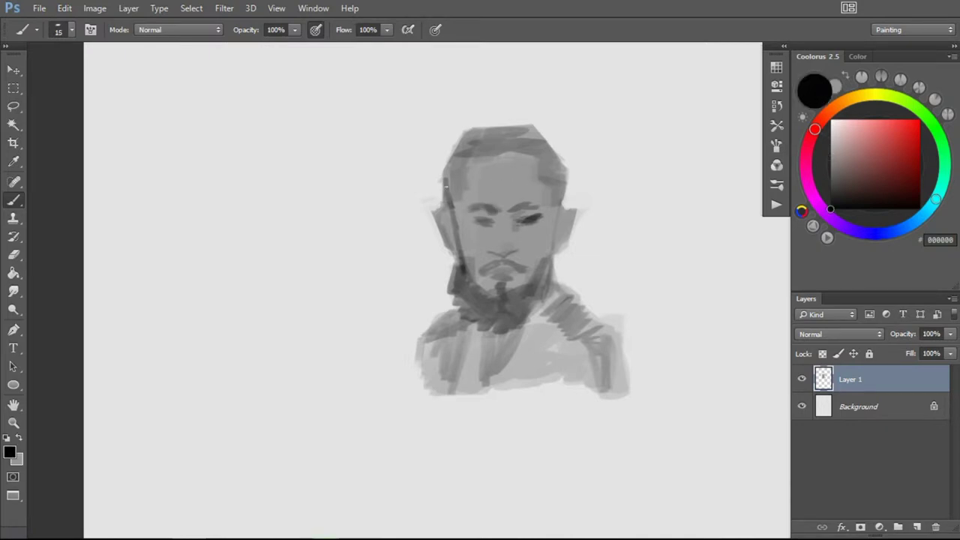
pyautogui.moveTo(482, 133); pyautogui.dragTo(459, 154)
# Add a light stroke in the hair, then darken the right jaw, left ear and hairline
pyautogui.press('x')
pyautogui.moveTo(513, 135)
pyautogui.mouseDown()
pyautogui.moveTo(549, 153)
pyautogui.moveTo(501, 154)
pyautogui.moveTo(564, 196)
pyautogui.mouseUp()
pyautogui.press('x')
pyautogui.moveTo(544, 230); pyautogui.dragTo(546, 283)
pyautogui.press('x')
# Paint the whites of both eyes in white with a 15 px brush
pyautogui.press('x')
pyautogui.moveTo(458, 219); pyautogui.dragTo(434, 228)
pyautogui.moveTo(459, 180); pyautogui.dragTo(446, 202)
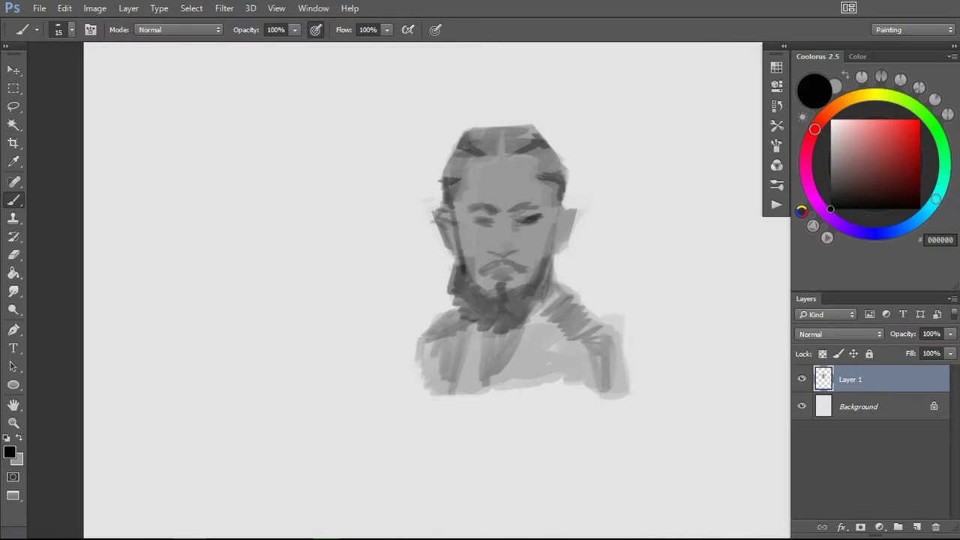
pyautogui.moveTo(489, 150); pyautogui.dragTo(444, 183)
pyautogui.press('[')
pyautogui.press('x')
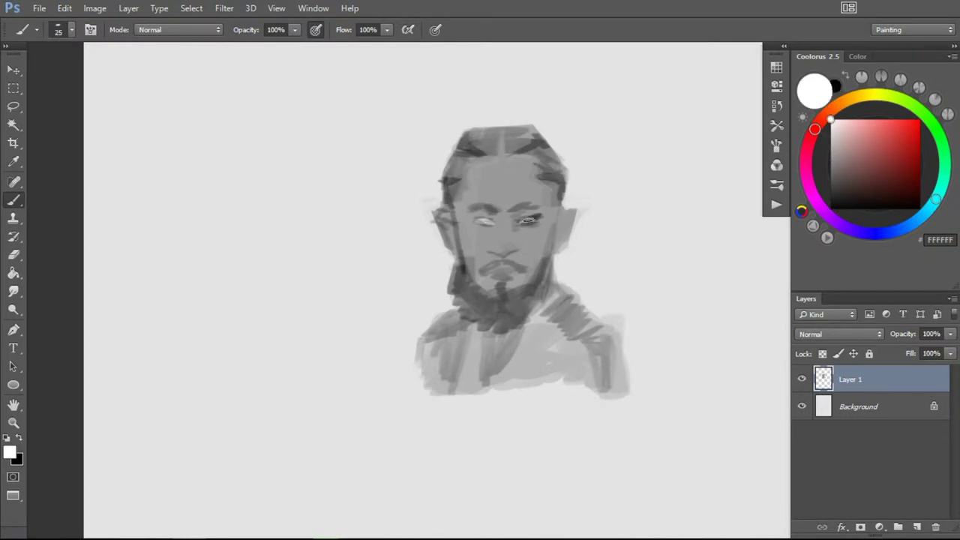
pyautogui.press('x')
pyautogui.press('[')
pyautogui.press('[')
pyautogui.keyDown('alt'); pyautogui.click(533, 218); pyautogui.keyUp('alt')
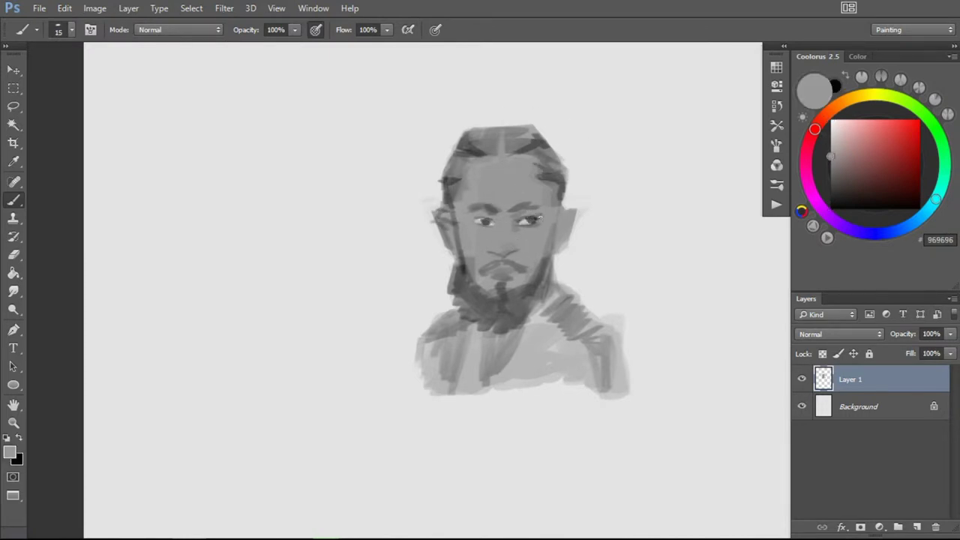
pyautogui.press('x')
pyautogui.moveTo(479, 222); pyautogui.dragTo(535, 225)
pyautogui.press('x')
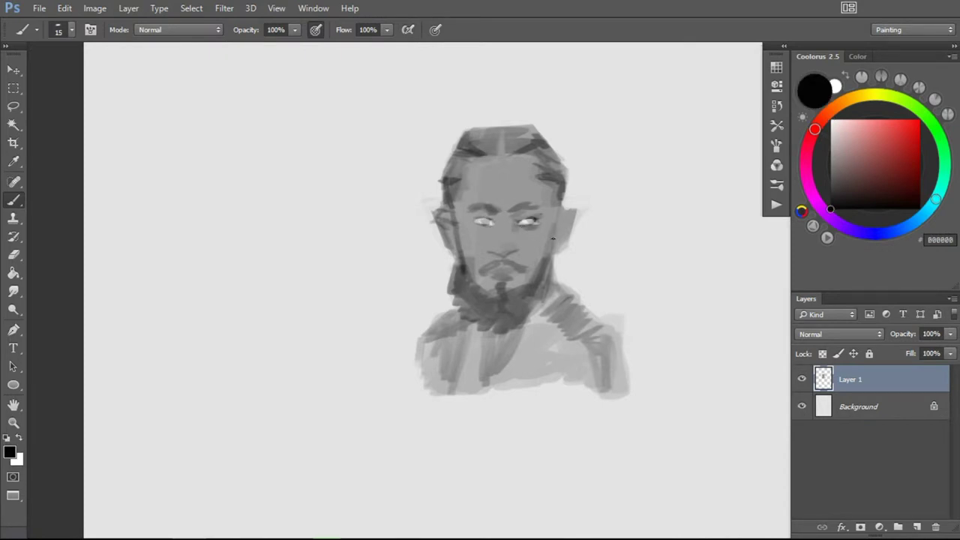
# Darken the beard and chin, undoing a stray light stroke on the hair
pyautogui.moveTo(539, 285)
pyautogui.mouseDown()
pyautogui.moveTo(491, 283)
pyautogui.moveTo(517, 299)
pyautogui.mouseUp()
pyautogui.moveTo(552, 252); pyautogui.dragTo(514, 328)
pyautogui.moveTo(480, 300)
pyautogui.mouseDown()
pyautogui.moveTo(529, 316)
pyautogui.moveTo(551, 291)
pyautogui.mouseUp()
pyautogui.press('x')
pyautogui.moveTo(546, 155); pyautogui.dragTo(531, 170)
pyautogui.keyDown('alt'); pyautogui.click(525, 175); pyautogui.keyUp('alt')
pyautogui.hotkey('ctrl', 'z')
pyautogui.press('d')
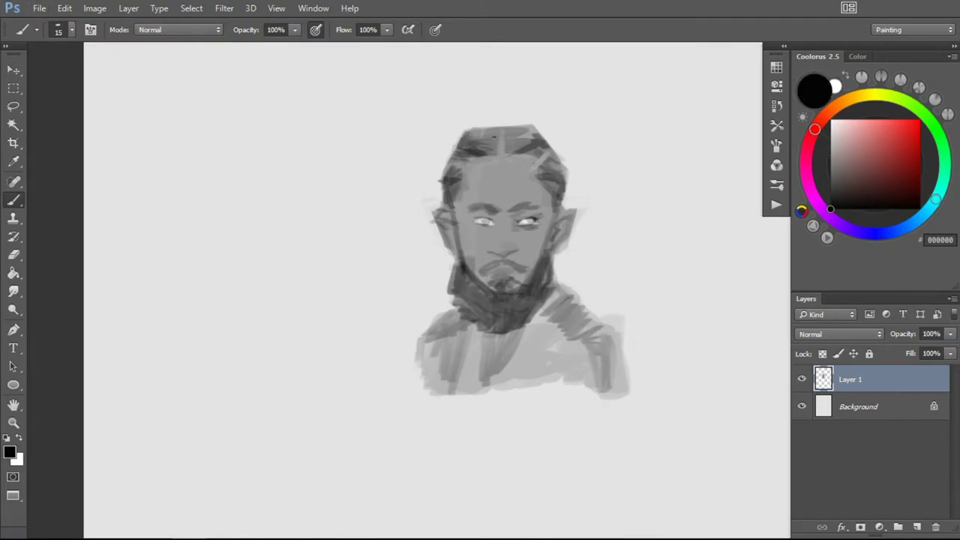
# Darken the top of the hair and draw dark shirt lines across the torso and shoulder
pyautogui.moveTo(481, 139); pyautogui.dragTo(540, 166)
pyautogui.moveTo(518, 330); pyautogui.dragTo(486, 384)
pyautogui.moveTo(549, 300); pyautogui.dragTo(518, 390)
pyautogui.moveTo(465, 306)
pyautogui.mouseDown()
pyautogui.moveTo(460, 399)
pyautogui.moveTo(417, 349)
pyautogui.mouseUp()
pyautogui.moveTo(555, 285); pyautogui.dragTo(622, 368)
# Darken the beard and add light and dark touches to the moustache
pyautogui.press('e')
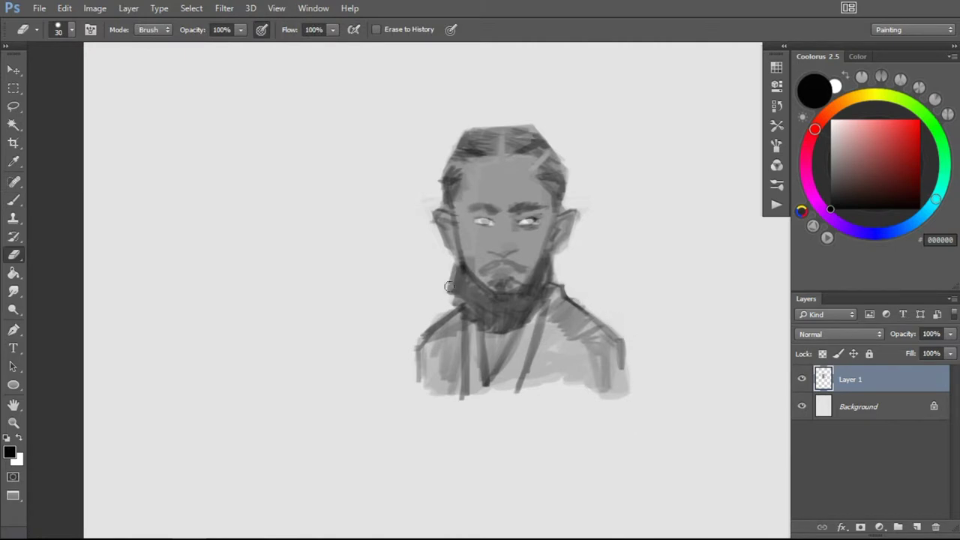
pyautogui.press('b')
pyautogui.moveTo(518, 319)
pyautogui.mouseDown()
pyautogui.moveTo(501, 275)
pyautogui.moveTo(516, 276)
pyautogui.mouseUp()
pyautogui.press('x')
pyautogui.press('x')
pyautogui.moveTo(474, 220)
pyautogui.mouseDown()
pyautogui.moveTo(492, 219)
pyautogui.moveTo(462, 201)
pyautogui.mouseUp()
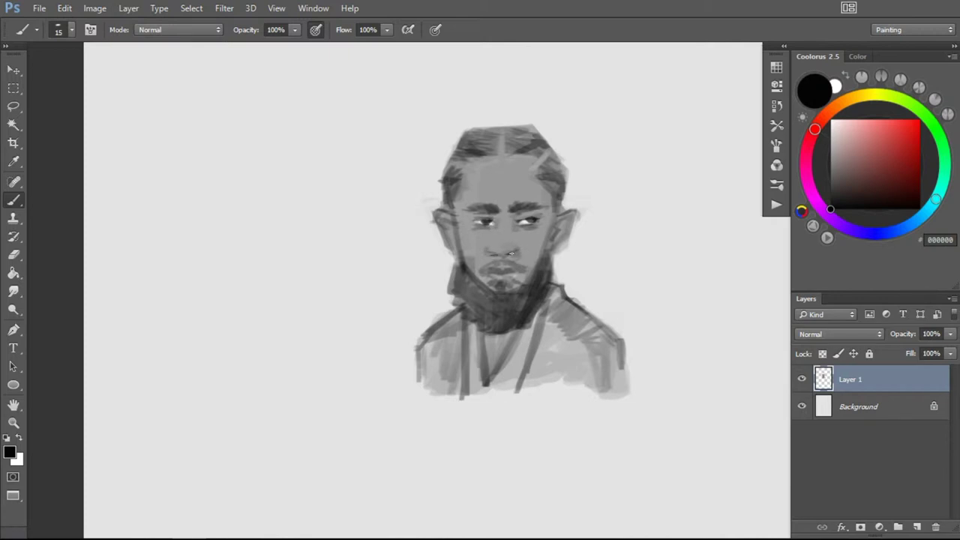
pyautogui.keyDown('alt'); pyautogui.click(504, 255); pyautogui.keyUp('alt')
pyautogui.press('x')
pyautogui.moveTo(517, 261); pyautogui.dragTo(504, 266)
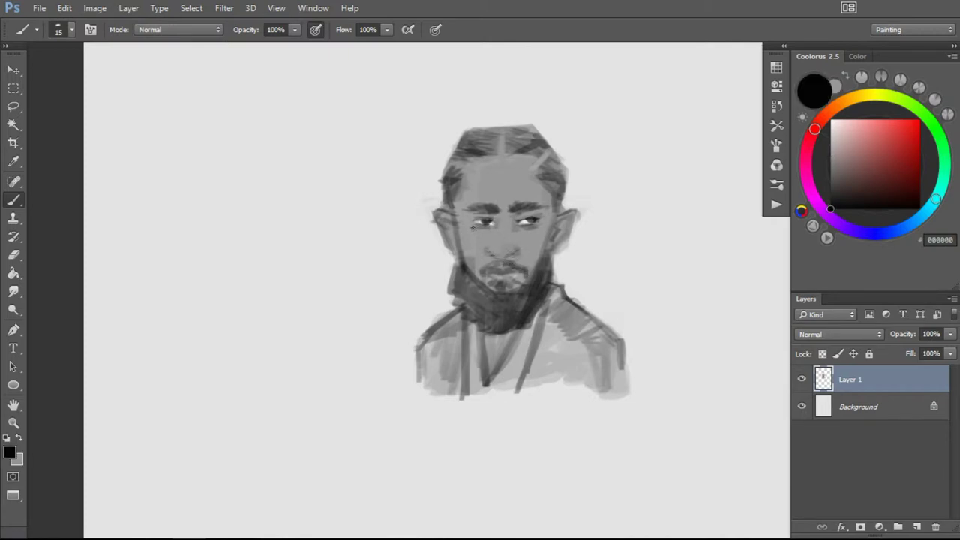
# Select Layer 1 and scale the whole portrait up on the canvas
pyautogui.click(883, 406)
pyautogui.press('z')
pyautogui.hotkey('ctrl', '0')
pyautogui.click(883, 379)
pyautogui.hotkey('ctrl', 't')
pyautogui.moveTo(349, 302); pyautogui.dragTo(311, 345)
pyautogui.click(311, 345)
pyautogui.click(431, 181)
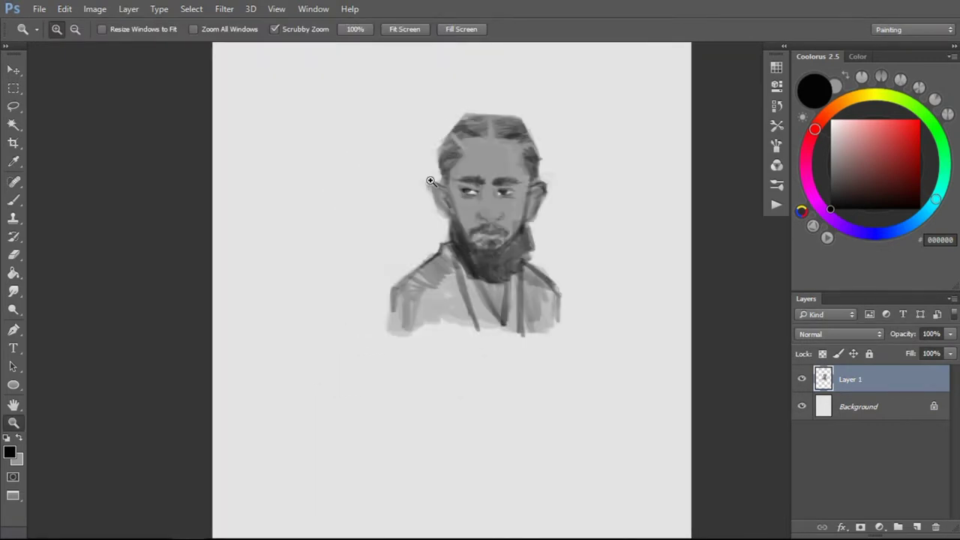
# Lasso the shirt's right side and shift it down-left
pyautogui.press('e')
pyautogui.press('b')
pyautogui.keyDown('alt'); pyautogui.click(440, 188); pyautogui.keyUp('alt')
pyautogui.keyDown('alt'); pyautogui.click(459, 196); pyautogui.keyUp('alt')
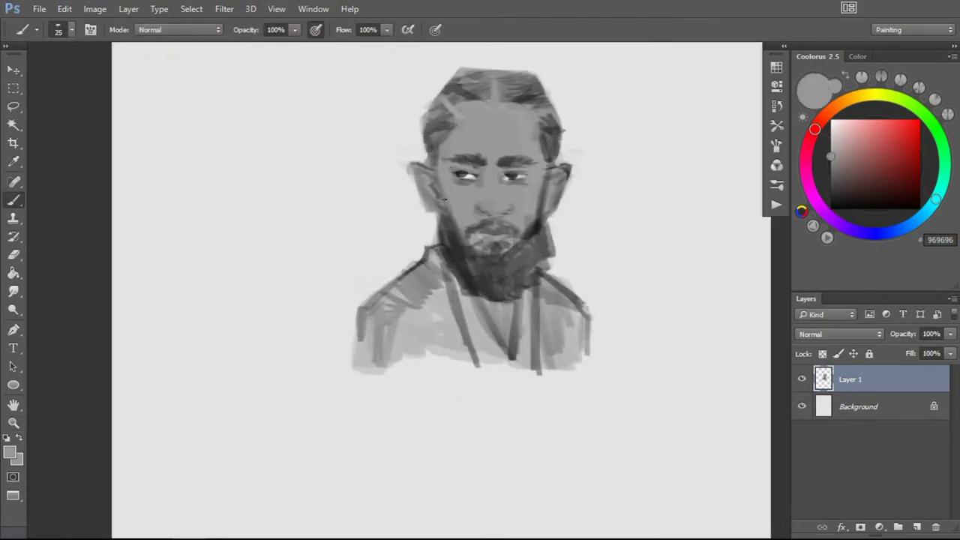
pyautogui.press('e')
pyautogui.press('l')
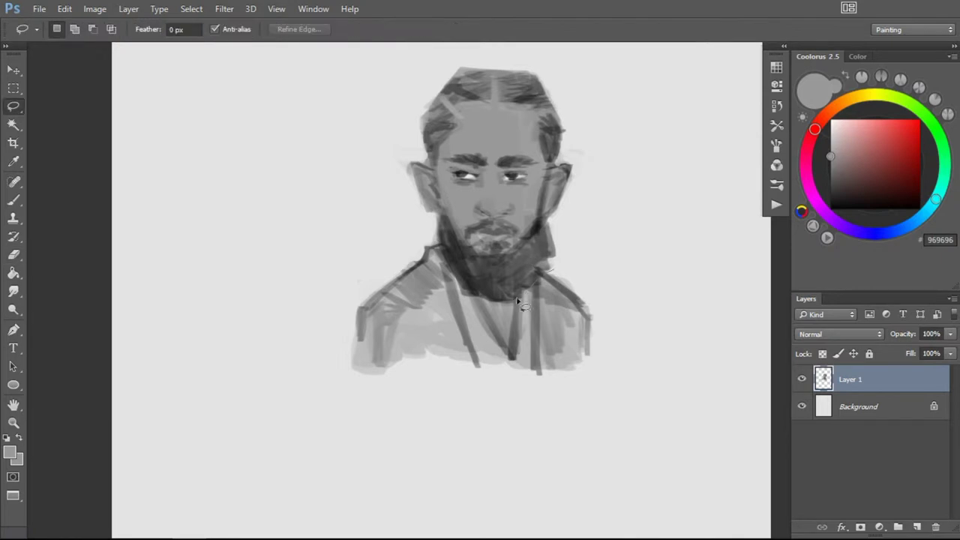
pyautogui.moveTo(518, 279); pyautogui.dragTo(516, 281)
pyautogui.moveTo(588, 332); pyautogui.dragTo(574, 343)
pyautogui.hotkey('ctrl', 'd')
# Paint the shirt, beard and neck with dark grey 3A3A3A using a 40 px brush
pyautogui.press('b')
pyautogui.keyDown('alt'); pyautogui.click(495, 277); pyautogui.keyUp('alt')
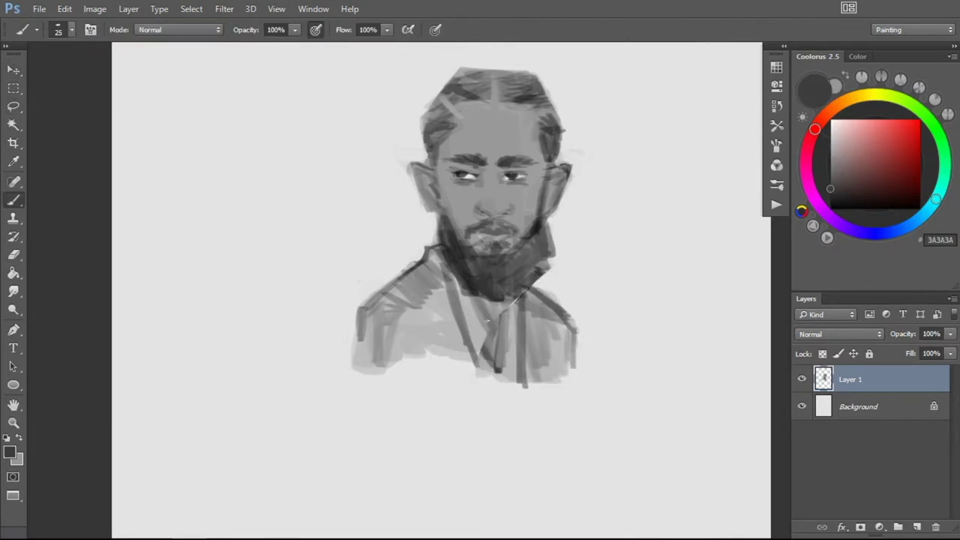
pyautogui.moveTo(514, 294); pyautogui.dragTo(480, 368)
pyautogui.press(']')
pyautogui.press(']')
pyautogui.moveTo(450, 251); pyautogui.dragTo(432, 360)
pyautogui.moveTo(420, 285); pyautogui.dragTo(367, 368)
pyautogui.moveTo(525, 292); pyautogui.dragTo(570, 378)
pyautogui.moveTo(431, 221)
pyautogui.mouseDown()
pyautogui.moveTo(439, 250)
pyautogui.moveTo(480, 289)
pyautogui.moveTo(512, 299)
pyautogui.moveTo(537, 284)
pyautogui.mouseUp()
# Add an empty Layer 2, then reselect Layer 1 and sample grey 929292
pyautogui.press('d')
pyautogui.press('e')
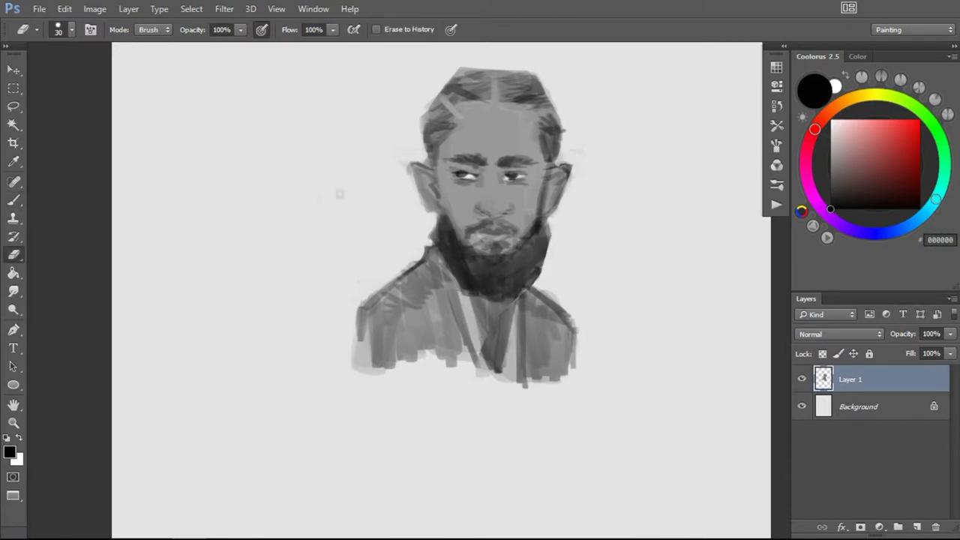
pyautogui.press('b')
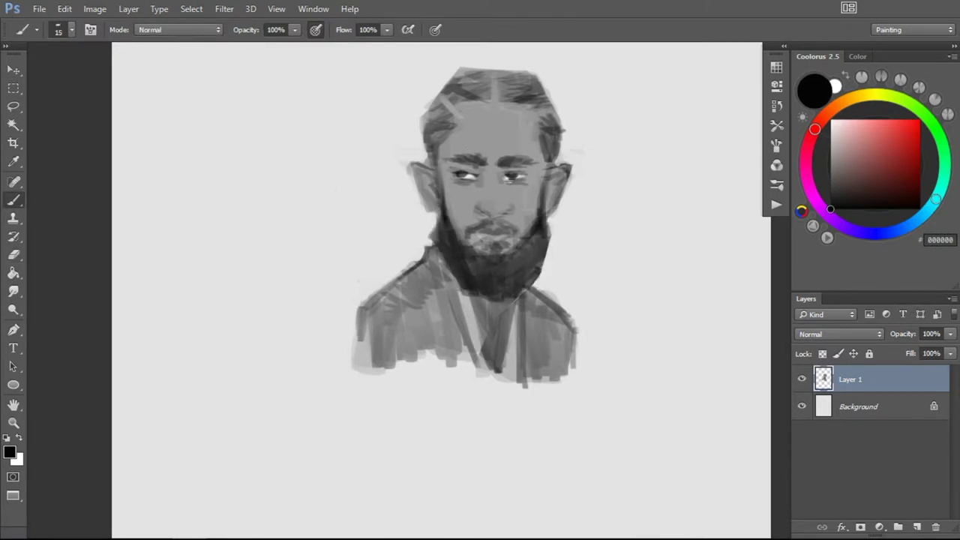
pyautogui.hotkey('ctrl', '+')
pyautogui.hotkey('ctrl', 'shift', 'alt', 'n')
pyautogui.hotkey('alt', '[')
pyautogui.keyDown('alt'); pyautogui.click(396, 213); pyautogui.keyUp('alt')
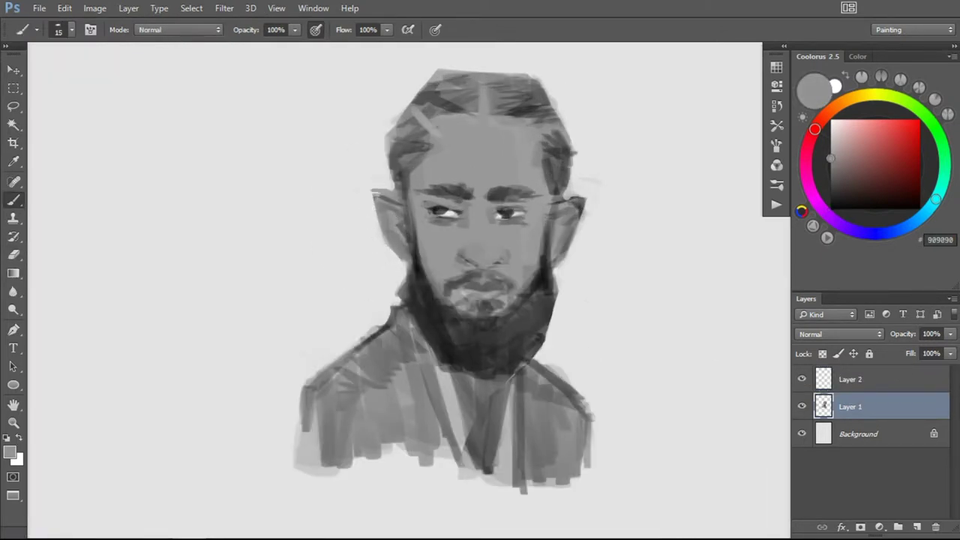
# Erase to round off the hair top, then darken the beard with sampled 1A1A1A
pyautogui.press('e')
pyautogui.moveTo(385, 178)
pyautogui.mouseDown()
pyautogui.moveTo(413, 84)
pyautogui.moveTo(529, 80)
pyautogui.moveTo(557, 112)
pyautogui.mouseUp()
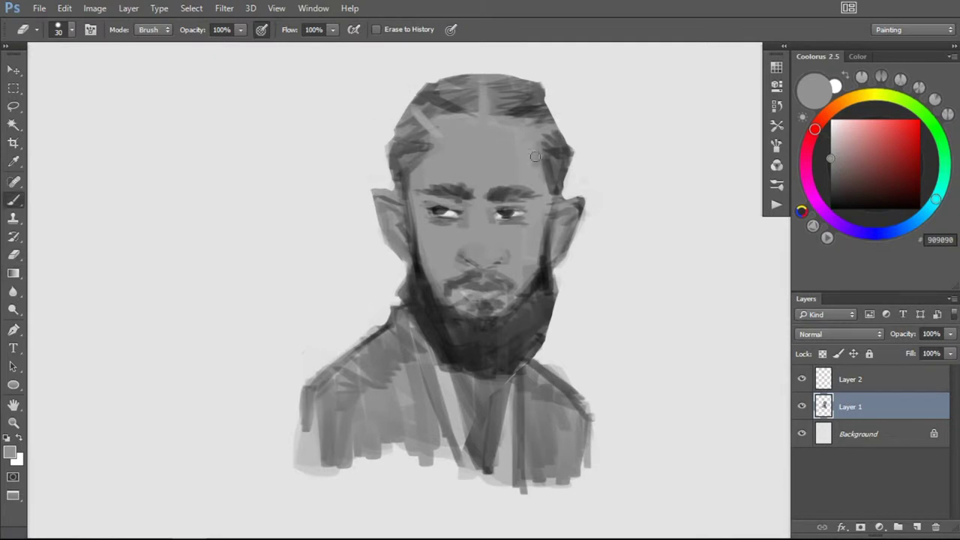
pyautogui.press('b')
pyautogui.keyDown('alt'); pyautogui.click(545, 216); pyautogui.keyUp('alt')
pyautogui.keyDown('alt'); pyautogui.click(542, 292); pyautogui.keyUp('alt')
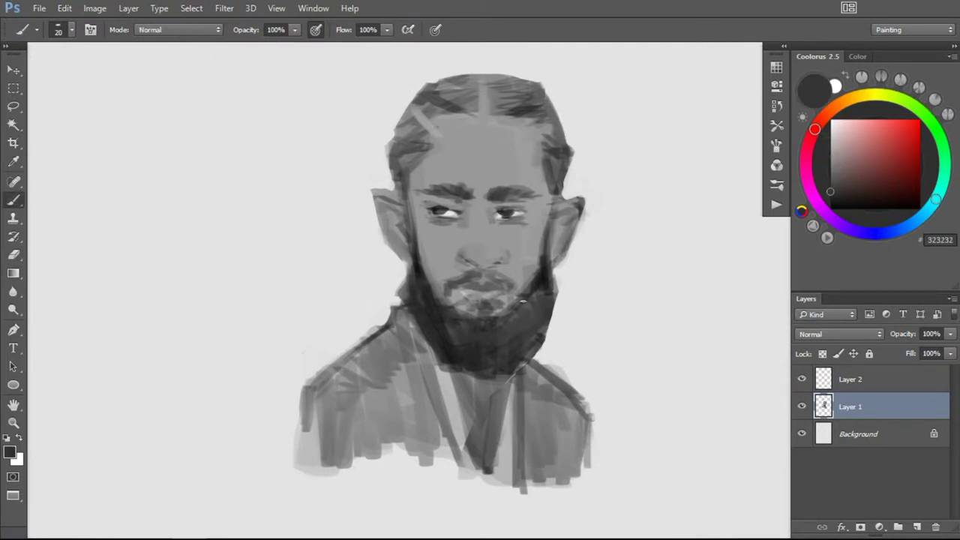
pyautogui.moveTo(541, 293); pyautogui.dragTo(518, 352)
# Reset colours to black and paint dark hair on the left and right of the head
pyautogui.press('e')
pyautogui.press('b')
pyautogui.press('e')
pyautogui.press('d')
pyautogui.press('b')
pyautogui.moveTo(404, 141); pyautogui.dragTo(387, 164)
pyautogui.press('[')
pyautogui.press('[')
pyautogui.moveTo(572, 188); pyautogui.dragTo(564, 129)
# Darken the top of the hair with black strokes at brush sizes 25 and 15
pyautogui.press(']')
pyautogui.moveTo(538, 98); pyautogui.dragTo(534, 92)
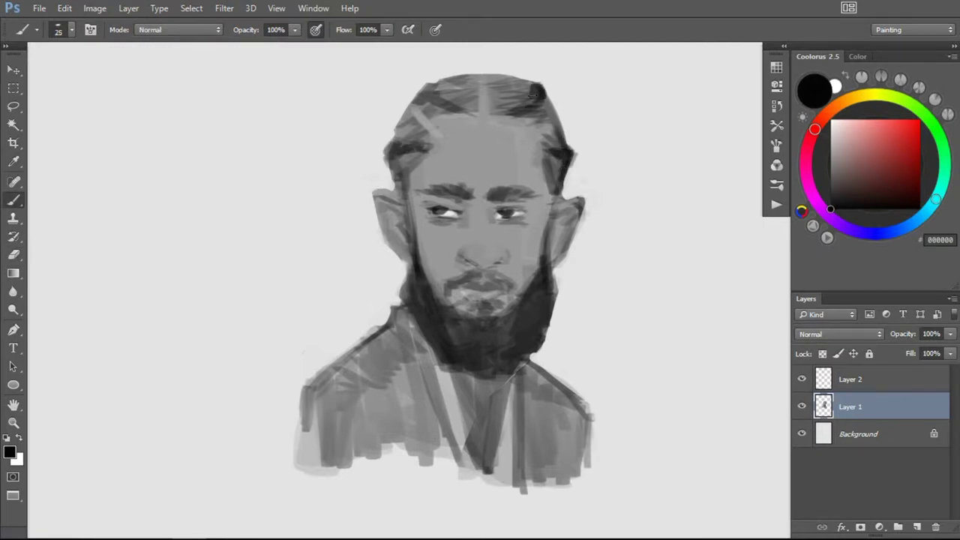
pyautogui.moveTo(471, 113); pyautogui.dragTo(418, 98)
pyautogui.moveTo(491, 105)
pyautogui.mouseDown()
pyautogui.moveTo(501, 81)
pyautogui.moveTo(456, 106)
pyautogui.moveTo(525, 90)
pyautogui.mouseUp()
pyautogui.press('[')
pyautogui.moveTo(413, 104)
pyautogui.mouseDown()
pyautogui.moveTo(550, 120)
pyautogui.moveTo(536, 161)
pyautogui.moveTo(546, 209)
pyautogui.mouseUp()
# Add a small dark grey 434343 stroke at the ear
pyautogui.keyDown('alt'); pyautogui.click(543, 156); pyautogui.keyUp('alt')
pyautogui.keyDown('alt'); pyautogui.click(553, 221); pyautogui.keyUp('alt')
pyautogui.moveTo(559, 246); pyautogui.dragTo(564, 210)
pyautogui.press('e')
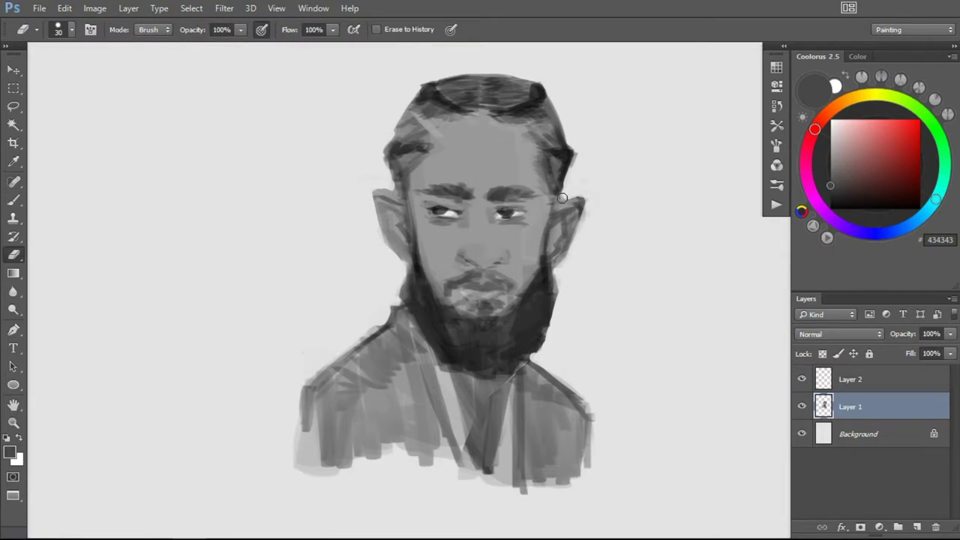
pyautogui.press('b')
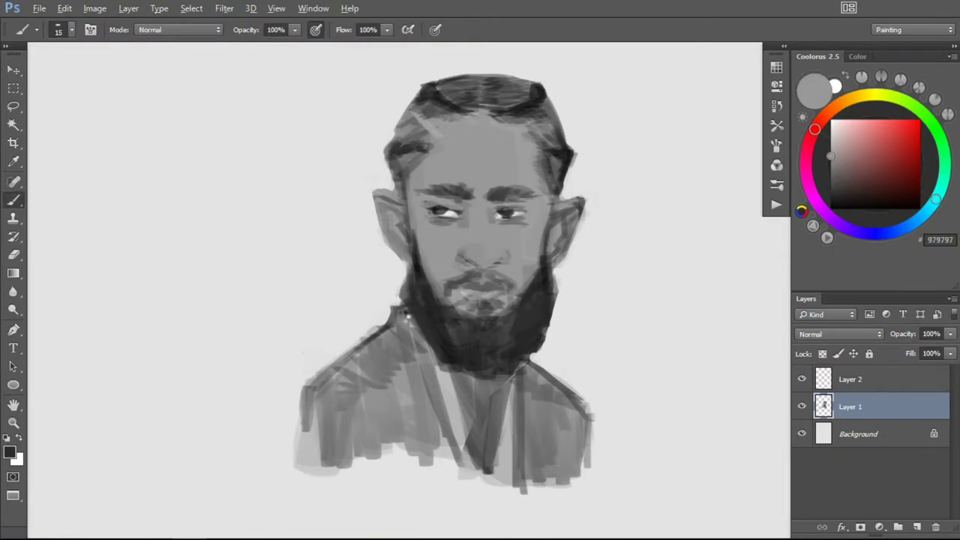
# Shade both shoulders from the neck down with 2B2B2B at brush size 60
pyautogui.keyDown('alt'); pyautogui.click(401, 311); pyautogui.keyUp('alt')
pyautogui.press(']')
pyautogui.press(']')
pyautogui.press(']')
pyautogui.moveTo(405, 330)
pyautogui.mouseDown()
pyautogui.moveTo(311, 397)
pyautogui.moveTo(336, 414)
pyautogui.moveTo(300, 469)
pyautogui.mouseUp()
pyautogui.moveTo(516, 364)
pyautogui.mouseDown()
pyautogui.moveTo(581, 412)
pyautogui.moveTo(591, 477)
pyautogui.mouseUp()
pyautogui.press('e')
pyautogui.press('b')
# Paint a dark centre line and darken both sides of the shirt at brush size 10
pyautogui.moveTo(578, 385); pyautogui.dragTo(611, 343)
pyautogui.press('[')
pyautogui.press('[')
pyautogui.press('[')
pyautogui.moveTo(516, 336); pyautogui.dragTo(520, 451)
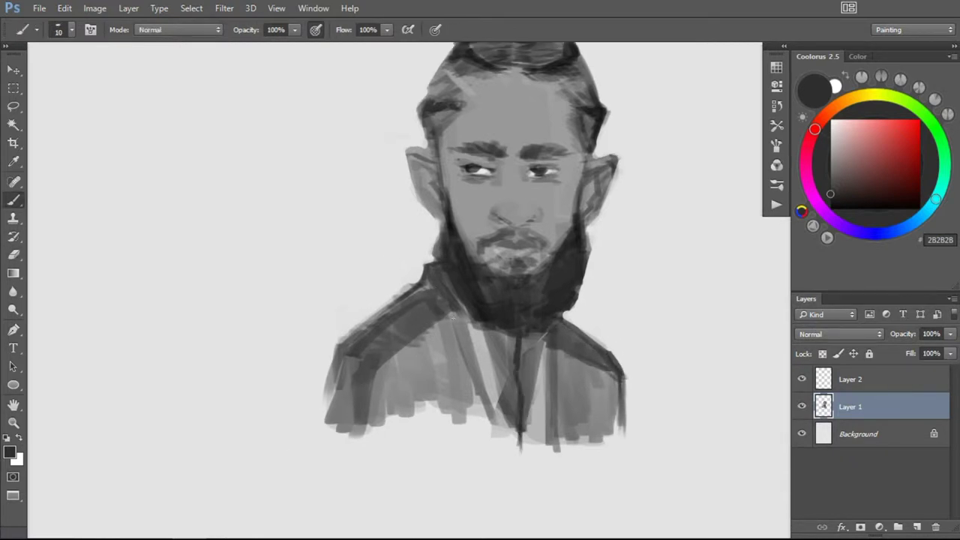
pyautogui.moveTo(450, 322); pyautogui.dragTo(375, 428)
pyautogui.moveTo(570, 352); pyautogui.dragTo(600, 450)
pyautogui.keyDown('alt'); pyautogui.click(455, 358); pyautogui.keyUp('alt')
pyautogui.press(']')
pyautogui.press(']')
pyautogui.press(']')
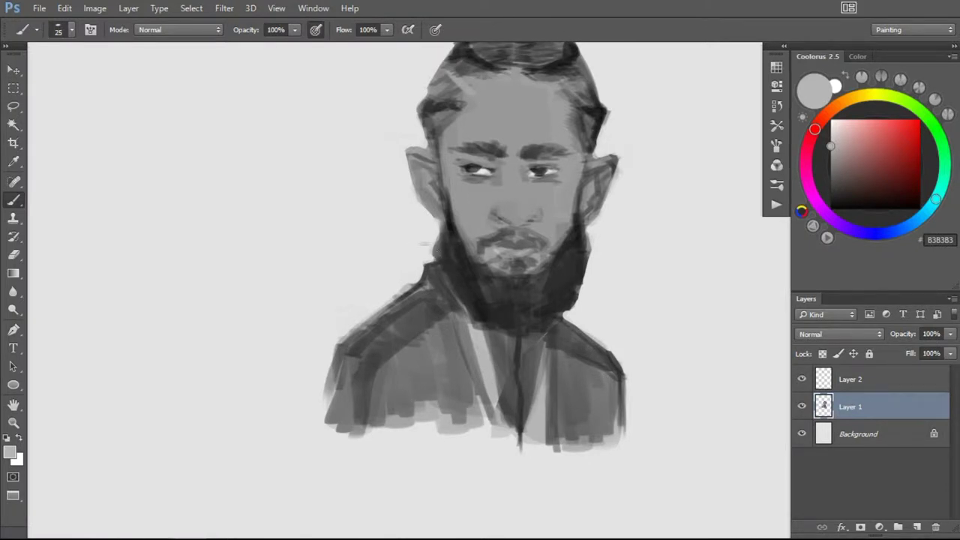
# Zoom in on the face and darken the hair's left edge with 232323 at size 9
pyautogui.press('z')
pyautogui.moveTo(368, 278); pyautogui.dragTo(539, 338)
pyautogui.press('b')
pyautogui.keyDown('alt'); pyautogui.click(564, 324); pyautogui.keyUp('alt')
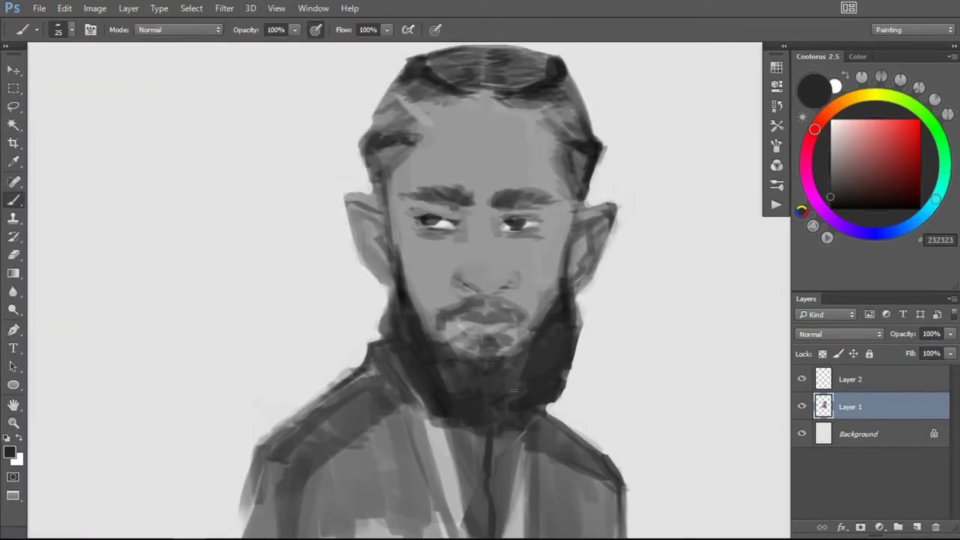
pyautogui.press('[')
pyautogui.press('[')
pyautogui.press('[')
pyautogui.moveTo(374, 146); pyautogui.dragTo(384, 204)
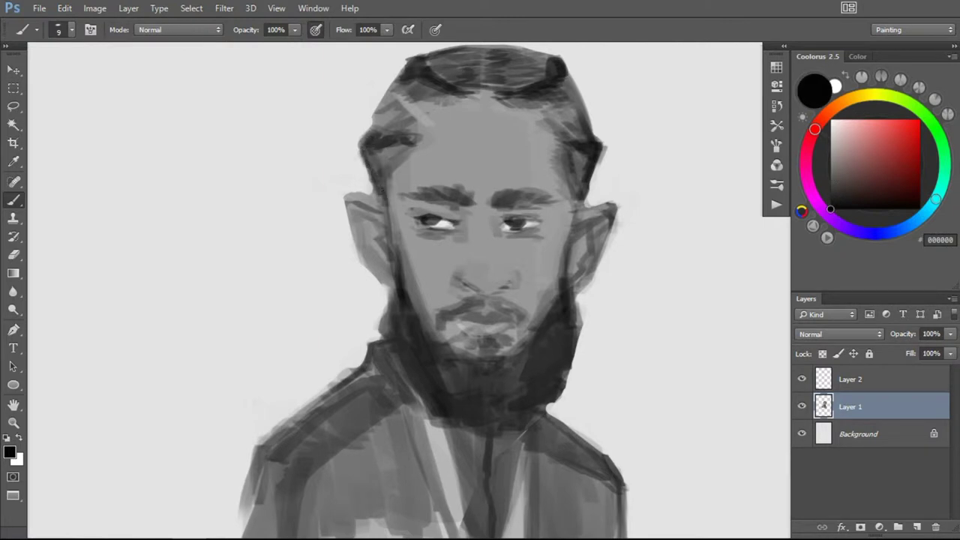
# Sample greys around the left eye and set pure black for the pupils
pyautogui.keyDown('alt'); pyautogui.click(492, 206); pyautogui.keyUp('alt')
pyautogui.keyDown('alt'); pyautogui.click(462, 200); pyautogui.keyUp('alt')
pyautogui.press(']')
pyautogui.press(']')
pyautogui.press(']')
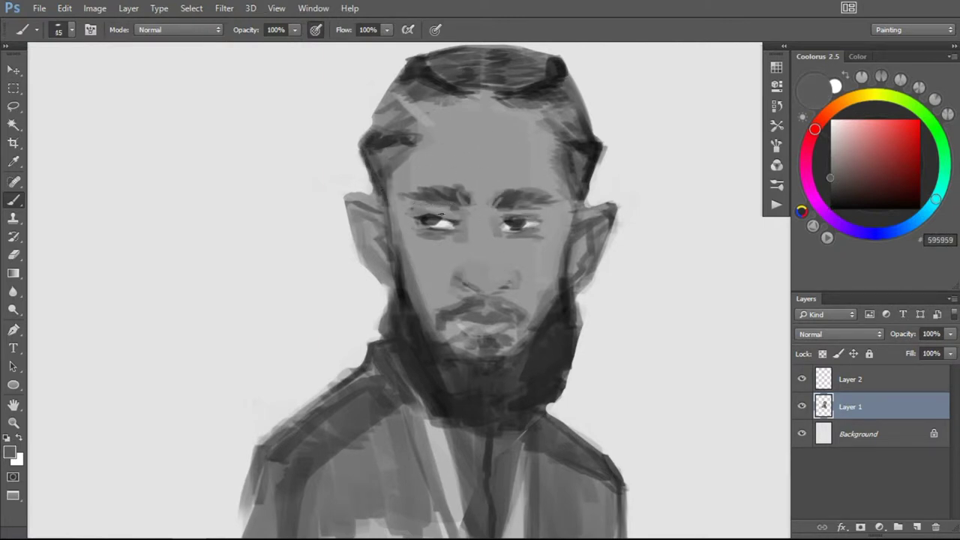
pyautogui.keyDown('alt'); pyautogui.click(463, 219); pyautogui.keyUp('alt')
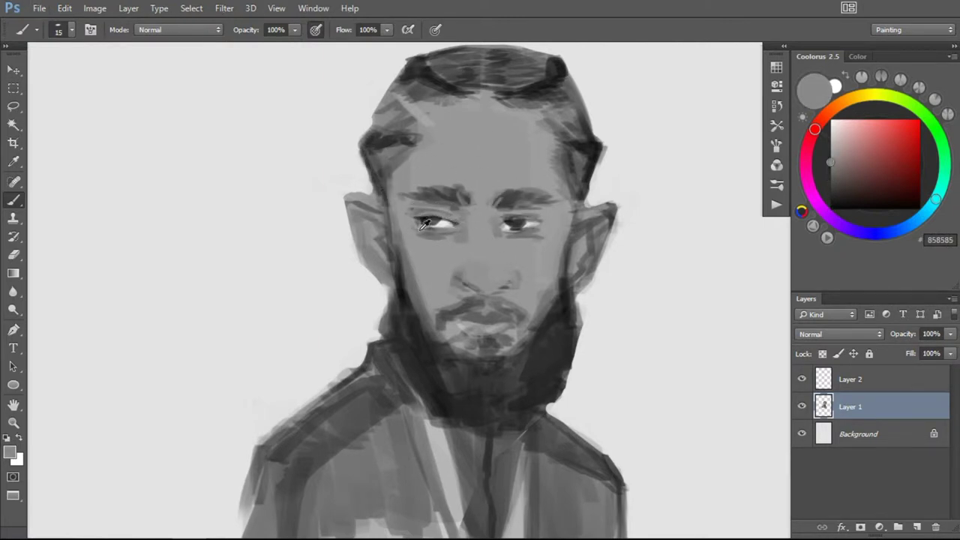
pyautogui.keyDown('alt'); pyautogui.click(449, 219); pyautogui.keyUp('alt')
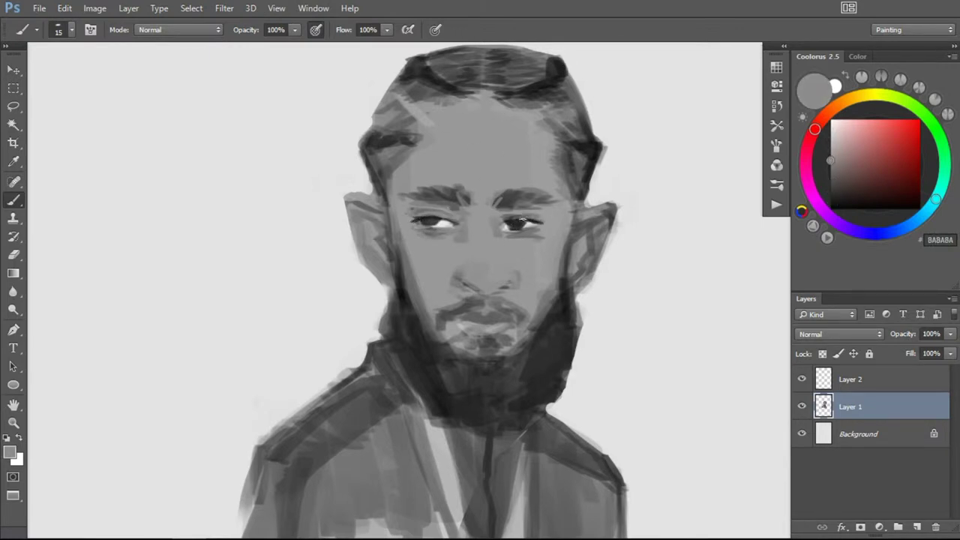
pyautogui.keyDown('alt'); pyautogui.click(497, 228); pyautogui.keyUp('alt')
pyautogui.keyDown('alt'); pyautogui.click(540, 233); pyautogui.keyUp('alt')
pyautogui.keyDown('alt'); pyautogui.click(496, 225); pyautogui.keyUp('alt')
# Shrink the brush to 10 and sample matching face, cheek and ear greys for shading
pyautogui.press('[')
pyautogui.press('d')
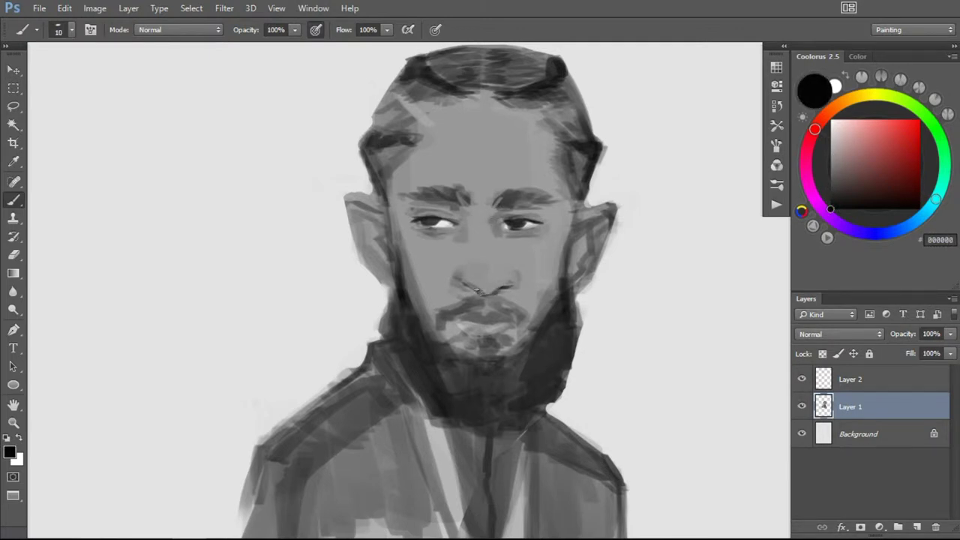
pyautogui.keyDown('alt'); pyautogui.click(474, 246); pyautogui.keyUp('alt')
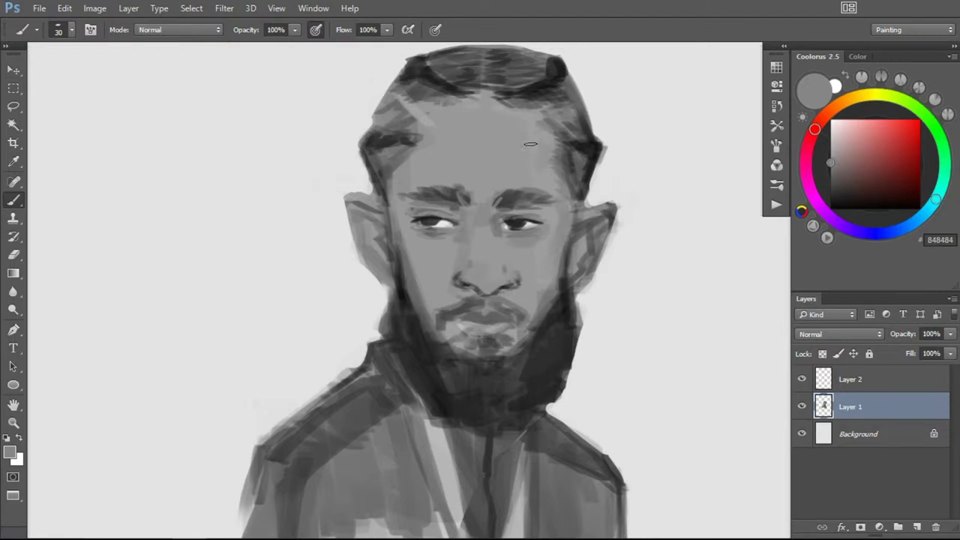
pyautogui.keyDown('alt'); pyautogui.click(426, 233); pyautogui.keyUp('alt')
pyautogui.keyDown('alt'); pyautogui.click(497, 222); pyautogui.keyUp('alt')
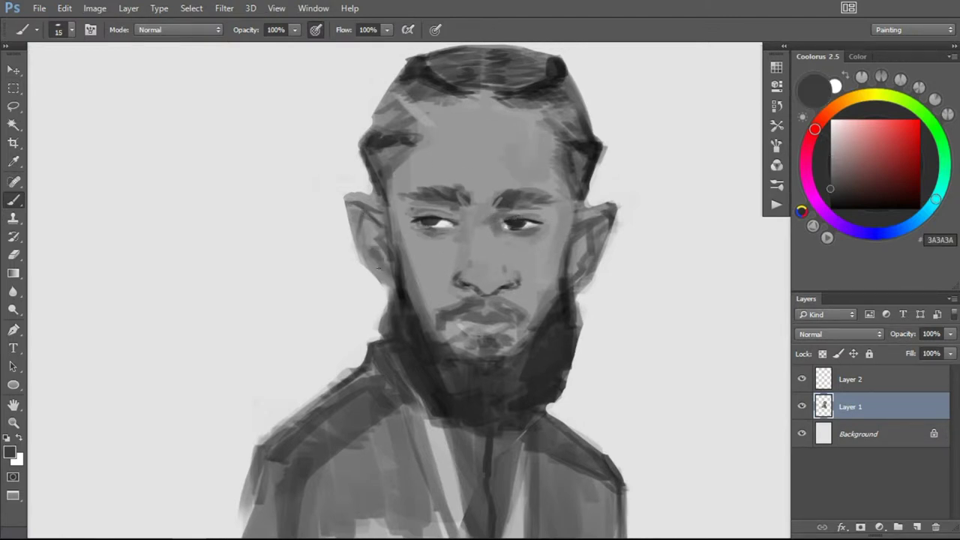
pyautogui.keyDown('alt'); pyautogui.click(609, 265); pyautogui.keyUp('alt')
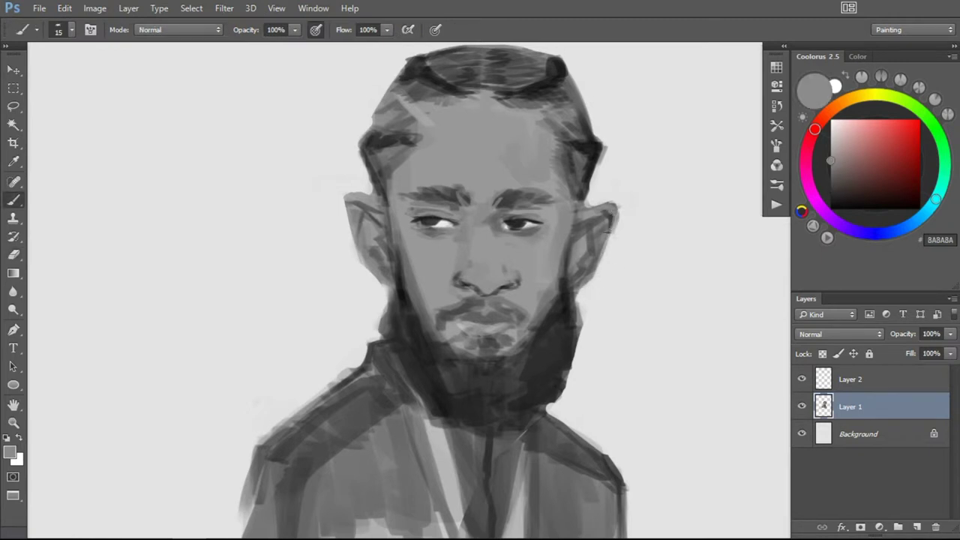
pyautogui.keyDown('alt'); pyautogui.click(585, 225); pyautogui.keyUp('alt')
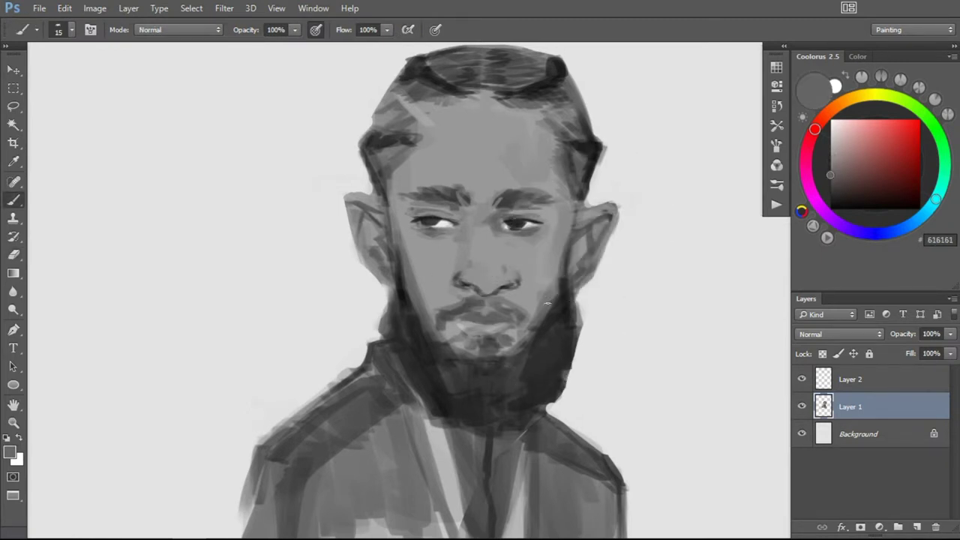
pyautogui.hotkey('ctrl', 'shift', 'x')
# Extend the beard's edges and thicken its left side with near-black 0F0F0F strokes
pyautogui.press(']')
pyautogui.press(']')
pyautogui.press(']')
pyautogui.press(']')
pyautogui.press(']')
pyautogui.press(']')
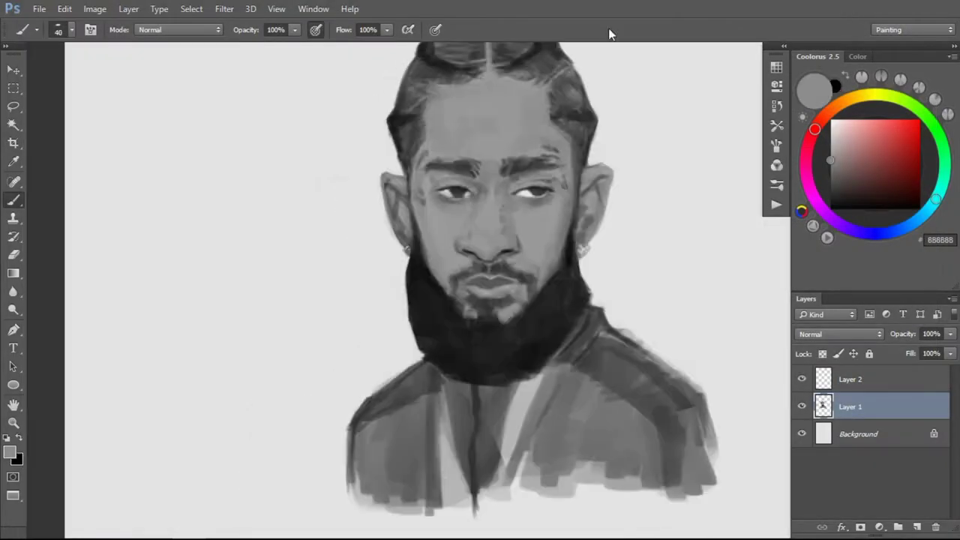
pyautogui.hotkey('ctrl', '+')
pyautogui.hotkey('ctrl', '+')
pyautogui.press('e')
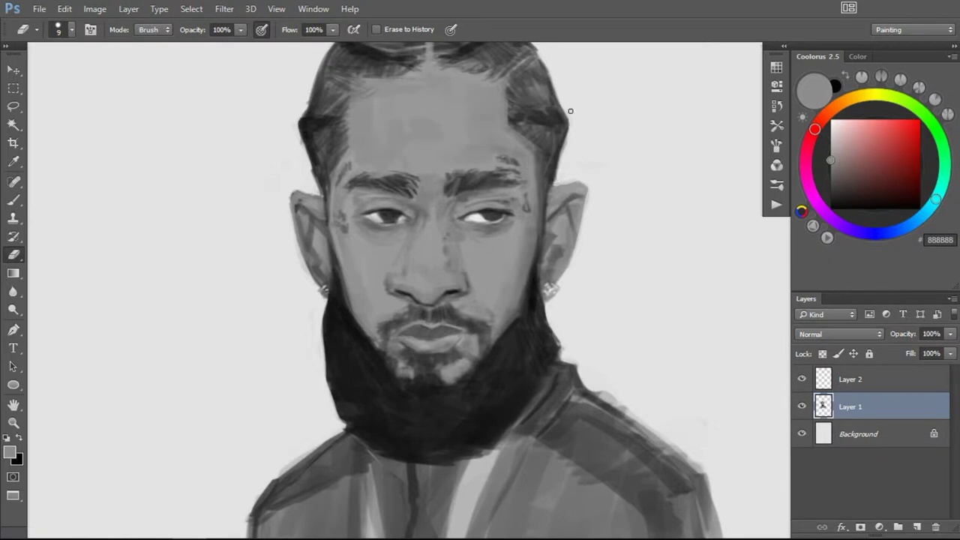
pyautogui.moveTo(551, 69); pyautogui.dragTo(591, 92)
pyautogui.press('b')
pyautogui.keyDown('alt'); pyautogui.click(371, 330); pyautogui.keyUp('alt')
pyautogui.moveTo(368, 362)
pyautogui.mouseDown()
pyautogui.moveTo(373, 435)
pyautogui.moveTo(443, 484)
pyautogui.moveTo(578, 392)
pyautogui.moveTo(588, 339)
pyautogui.mouseUp()
pyautogui.moveTo(362, 348); pyautogui.dragTo(352, 399)
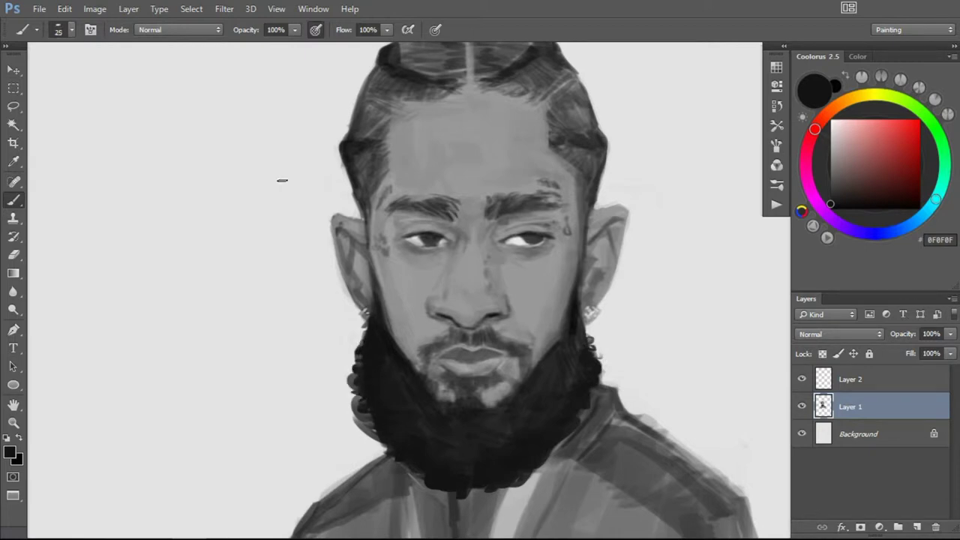
# Reopen Filter > Liquify with a 1200-size warping brush to reshape the portrait
pyautogui.click(224, 9)
pyautogui.click(225, 114)
pyautogui.press(']')
pyautogui.press(']')
pyautogui.press(']')
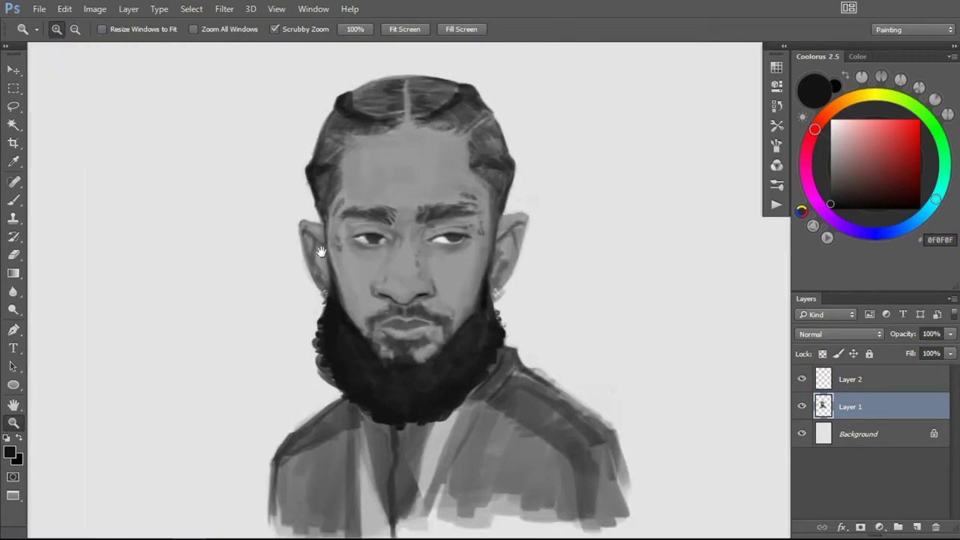
pyautogui.moveTo(320, 251); pyautogui.dragTo(346, 223)
# Fill Layer 2 with white using the paint bucket and lower its opacity
pyautogui.press('b')
pyautogui.press('x')
pyautogui.click(850, 379)
pyautogui.press('g')
pyautogui.hotkey('shift', 'g')
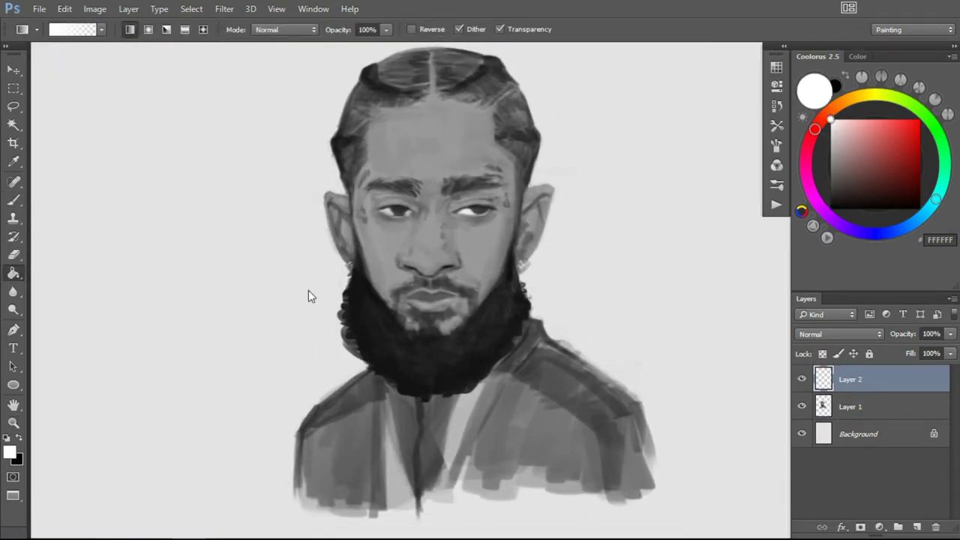
pyautogui.click(309, 290)
pyautogui.press('v')
pyautogui.press('4')
# Set Layer 2 to 60% and line both eyes' lids in black on new Layer 3
pyautogui.click(916, 527)
pyautogui.press('z')
pyautogui.press('x')
pyautogui.press('b')
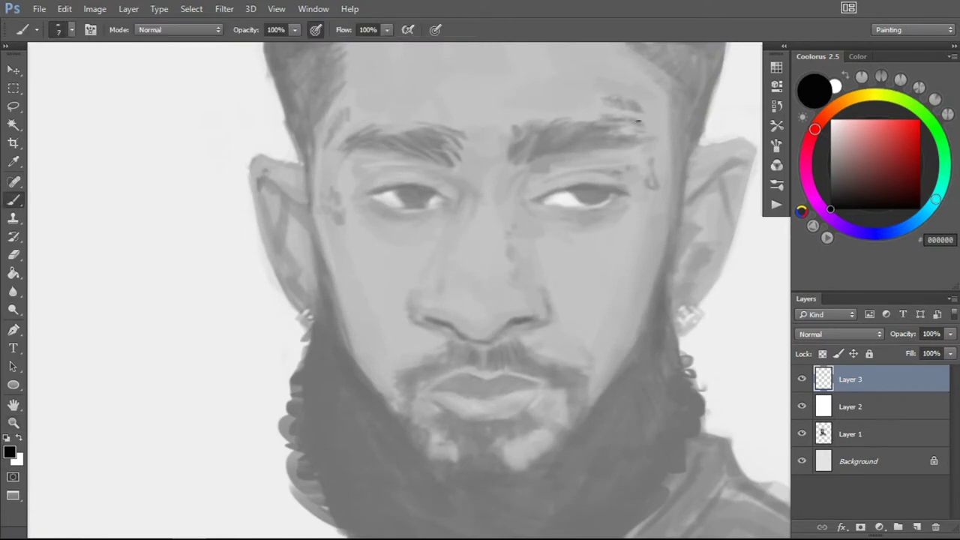
pyautogui.click(883, 406)
pyautogui.moveTo(447, 236)
pyautogui.mouseDown()
pyautogui.moveTo(495, 239)
pyautogui.moveTo(488, 247)
pyautogui.moveTo(449, 246)
pyautogui.mouseUp()
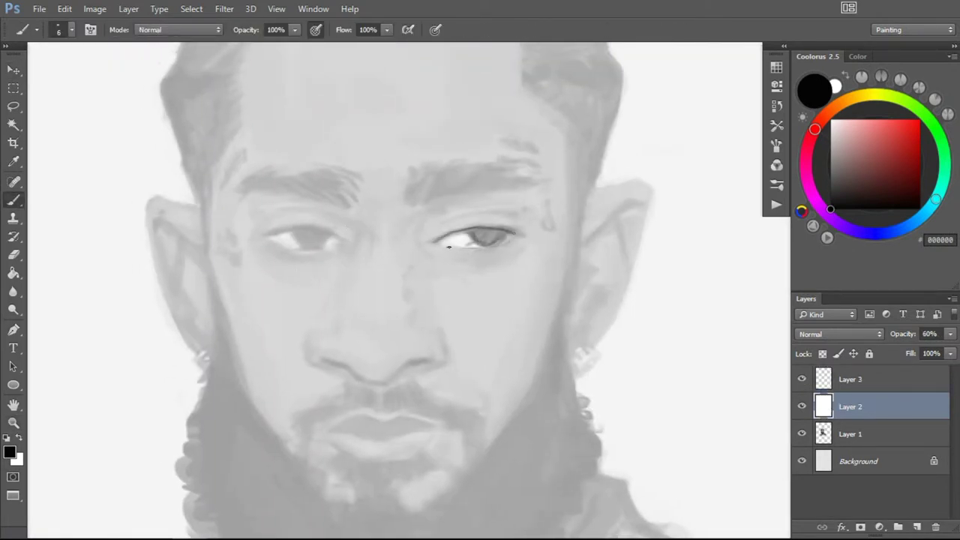
pyautogui.moveTo(513, 217); pyautogui.dragTo(436, 226)
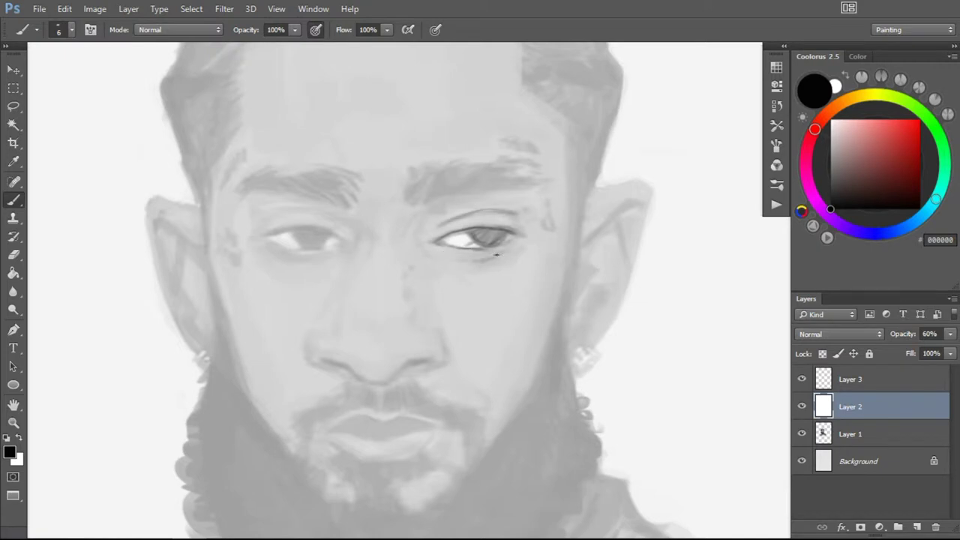
pyautogui.moveTo(495, 255); pyautogui.dragTo(442, 252)
pyautogui.moveTo(264, 218)
pyautogui.mouseDown()
pyautogui.moveTo(342, 222)
pyautogui.moveTo(313, 248)
pyautogui.mouseUp()
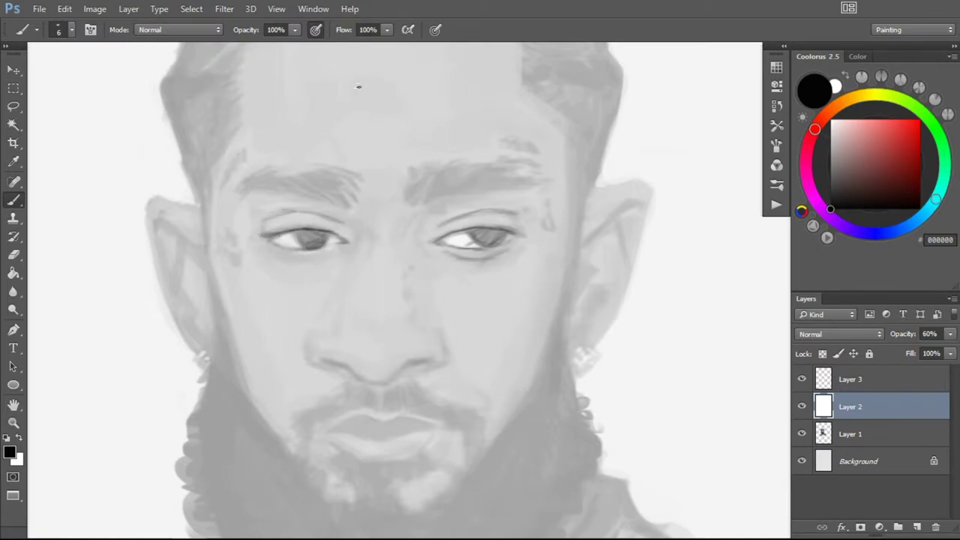
# Try a stroke along the nose, undo it, and toggle the white wash layer to compare
pyautogui.moveTo(344, 176); pyautogui.dragTo(371, 102)
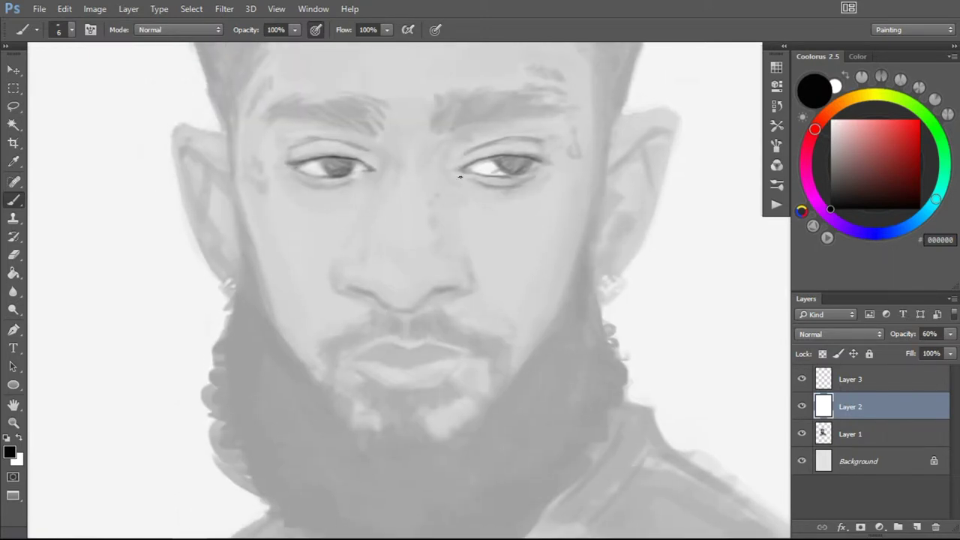
pyautogui.press('e')
pyautogui.moveTo(338, 283); pyautogui.dragTo(339, 258)
pyautogui.hotkey('ctrl', 'z')
pyautogui.click(801, 407)
pyautogui.click(802, 406)
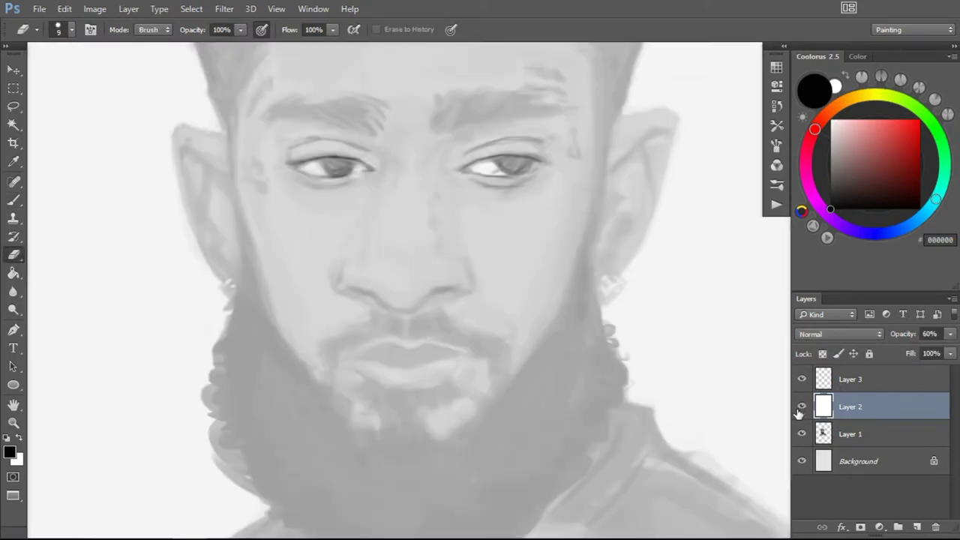
# Duplicate the white wash layer as Multiply and add a white-filled Layer 4
pyautogui.hotkey('ctrl', 'j')
pyautogui.click(839, 333)
pyautogui.click(807, 94)
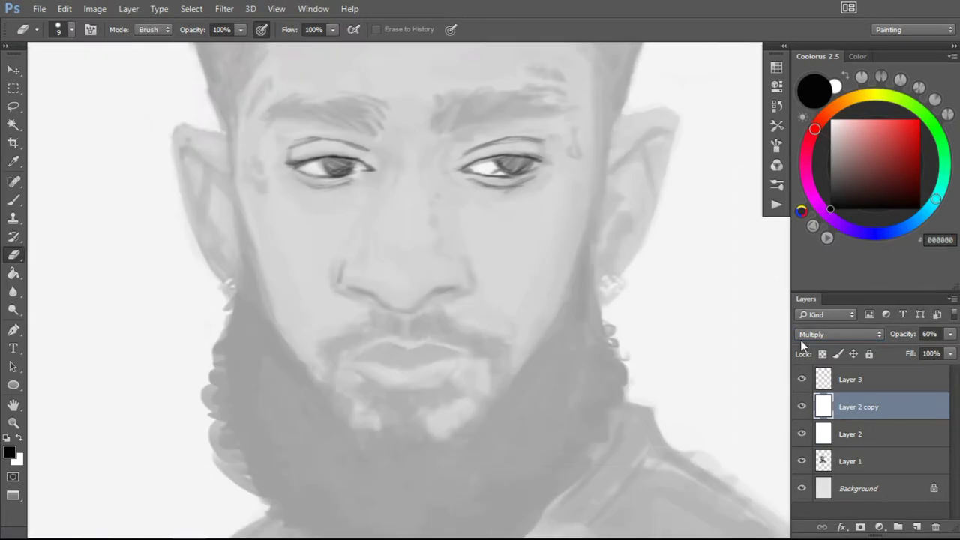
pyautogui.click(863, 434)
pyautogui.press('Delete')
pyautogui.hotkey('ctrl', 'shift', 'alt', 'n')
pyautogui.press('g')
pyautogui.press('x')
pyautogui.click(580, 75)
# Restore black as the paint colour, select Layer 1 and zoom out slightly
pyautogui.press('v')
pyautogui.hotkey('alt', ']')
pyautogui.press('x')
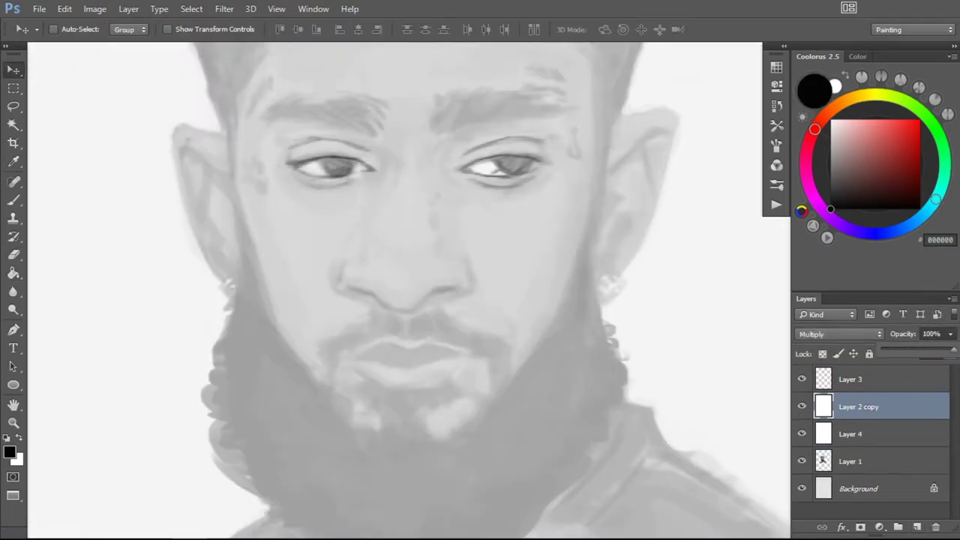
pyautogui.press('z')
pyautogui.keyDown('alt'); pyautogui.click(439, 241); pyautogui.keyUp('alt')
pyautogui.click(874, 454)
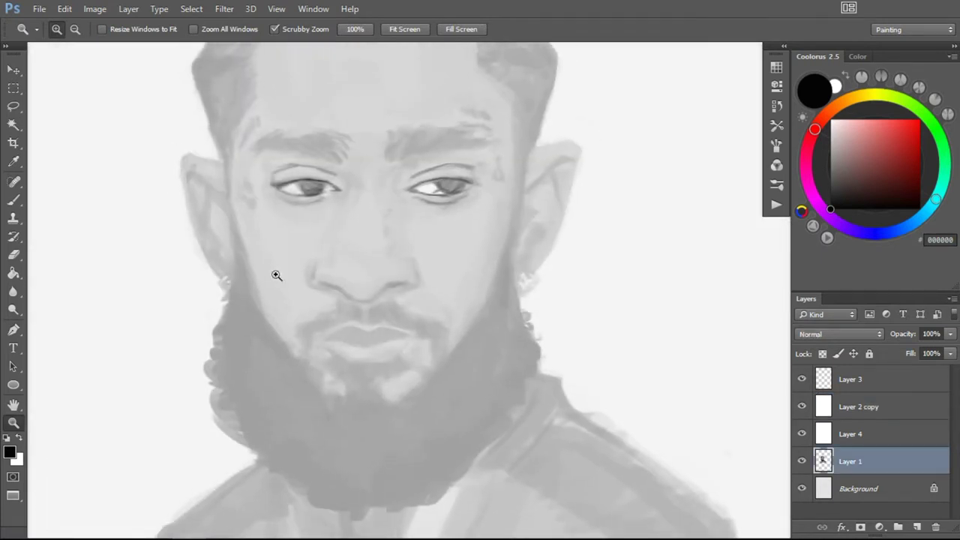
# Sketch a line beside the nose on Layer 3, then erase the stray nose lines
pyautogui.click(243, 324)
pyautogui.hotkey('alt', ']')
pyautogui.hotkey('alt', ']')
pyautogui.press('b')
pyautogui.moveTo(328, 247); pyautogui.dragTo(321, 270)
pyautogui.hotkey('alt', ']')
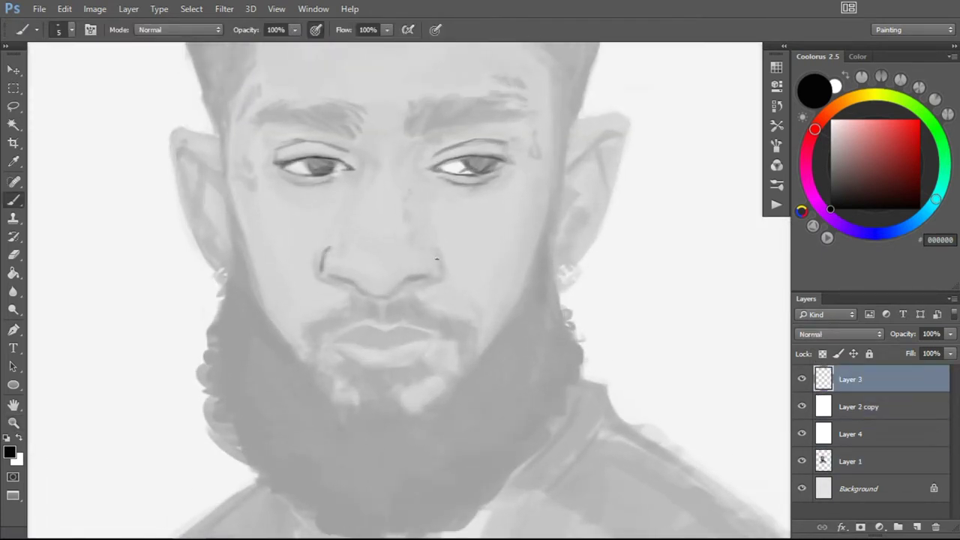
pyautogui.press('e')
pyautogui.moveTo(435, 251); pyautogui.dragTo(426, 284)
pyautogui.moveTo(324, 249); pyautogui.dragTo(320, 270)
pyautogui.hotkey('alt', '[')
pyautogui.hotkey('alt', ']')
pyautogui.press('b')
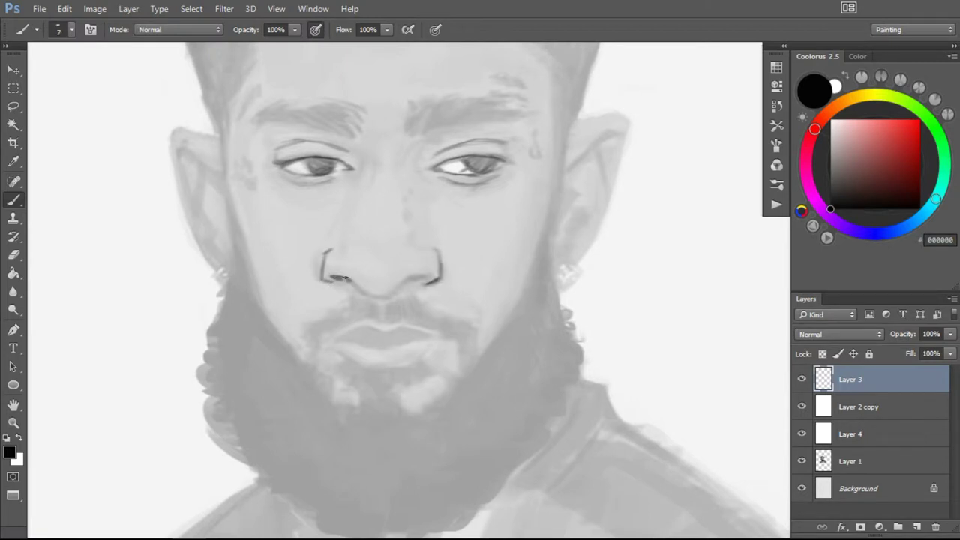
# Trace the underside of the nose, clean its left lines and outline the nose bridge
pyautogui.moveTo(366, 294); pyautogui.dragTo(426, 276)
pyautogui.press('e')
pyautogui.press('b')
pyautogui.moveTo(324, 251); pyautogui.dragTo(358, 282)
pyautogui.press('e')
pyautogui.press('b')
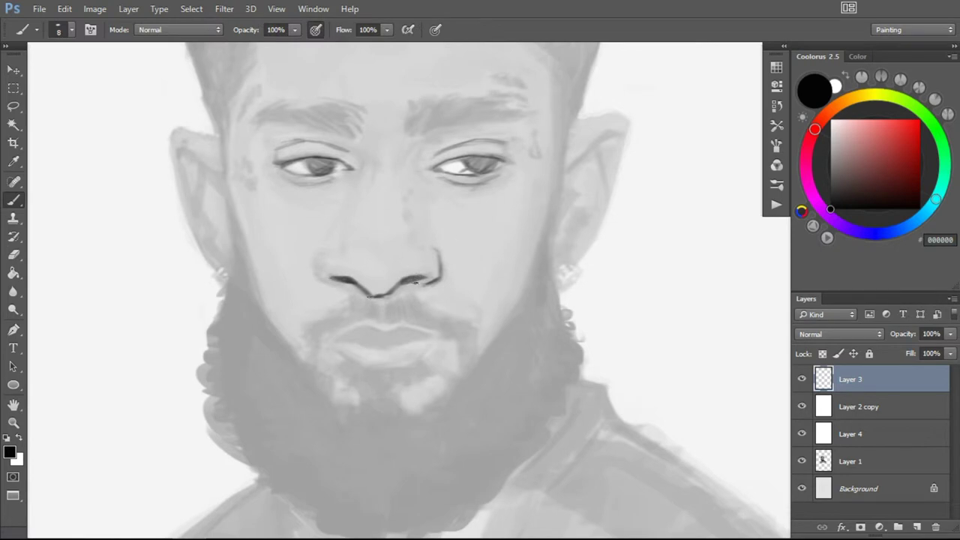
pyautogui.moveTo(411, 215); pyautogui.dragTo(417, 241)
pyautogui.moveTo(342, 251); pyautogui.dragTo(346, 234)
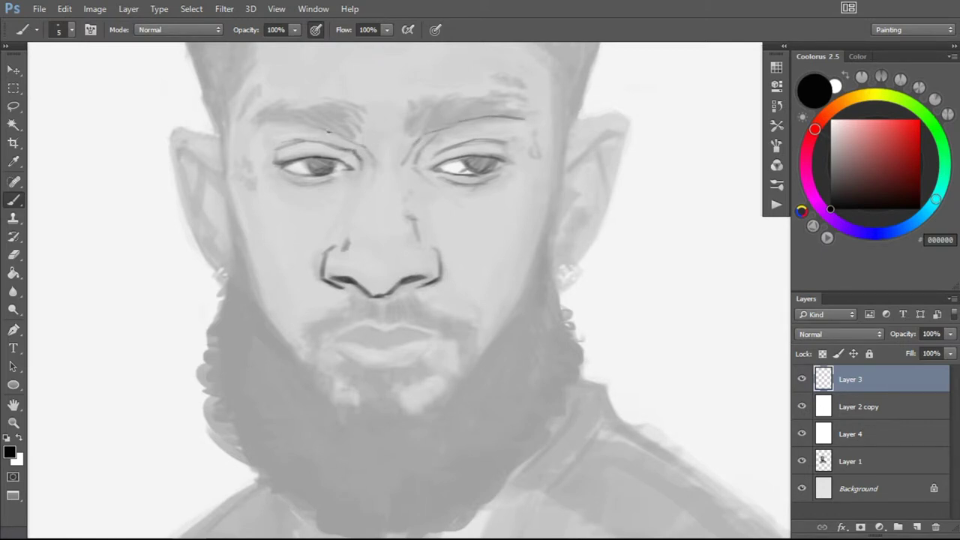
# Select the lips with the Lasso and widen them using Free Transform
pyautogui.moveTo(379, 321); pyautogui.dragTo(438, 227)
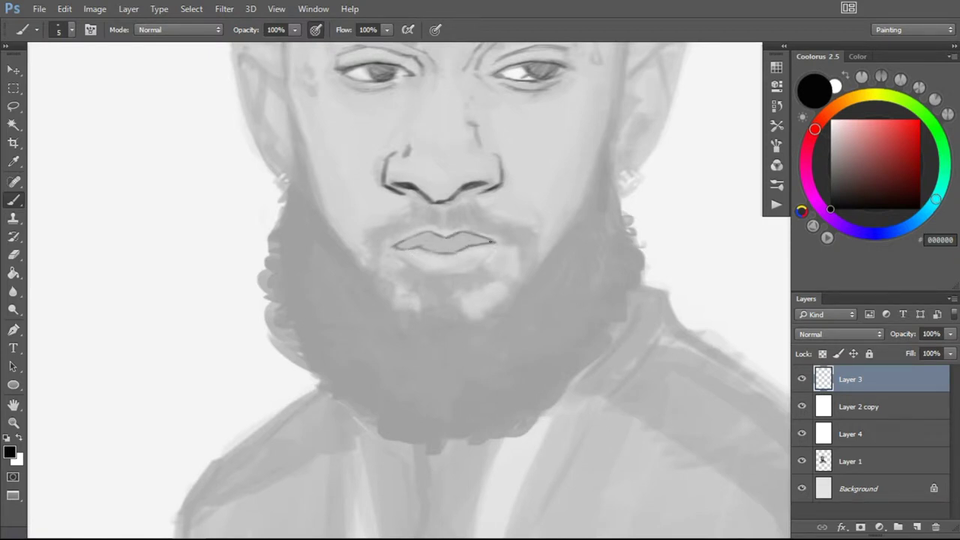
pyautogui.press('l')
pyautogui.moveTo(375, 225); pyautogui.dragTo(382, 229)
pyautogui.hotkey('ctrl', 't')
pyautogui.moveTo(542, 252); pyautogui.dragTo(550, 253)
pyautogui.press('Return')
pyautogui.hotkey('ctrl', 'd')
pyautogui.press('b')
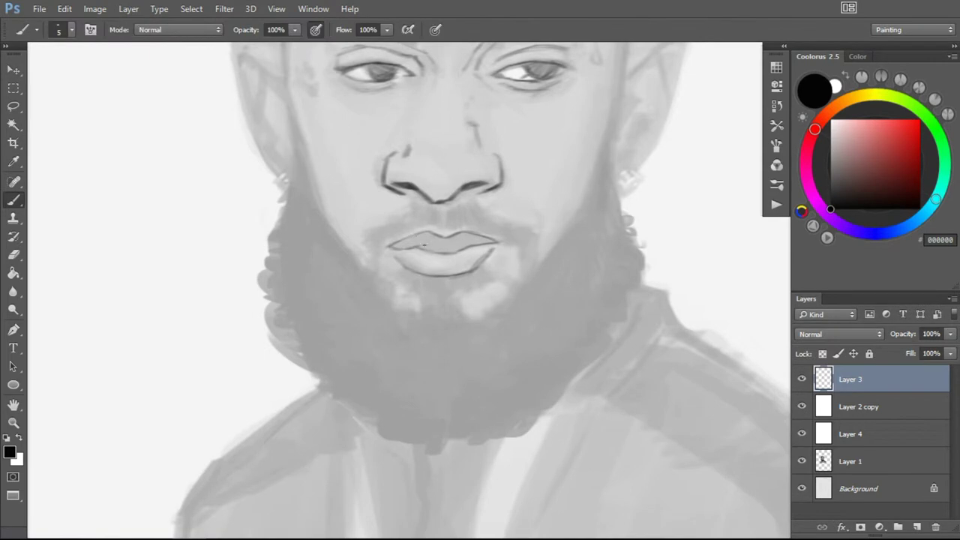
# Darken the upper lip and eyebrows, and draw the right face contour down to the jaw
pyautogui.moveTo(390, 242); pyautogui.dragTo(474, 240)
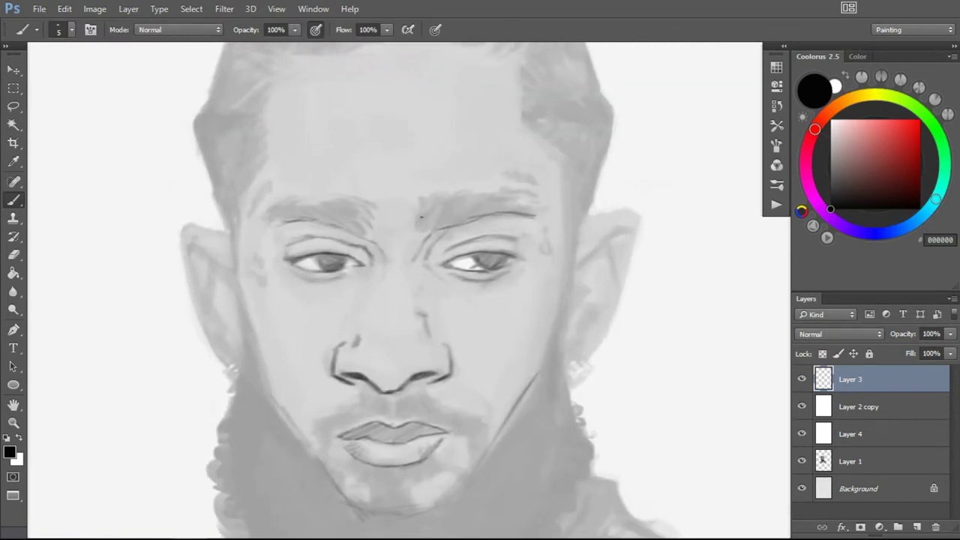
pyautogui.moveTo(421, 216)
pyautogui.mouseDown()
pyautogui.moveTo(538, 216)
pyautogui.moveTo(264, 223)
pyautogui.mouseUp()
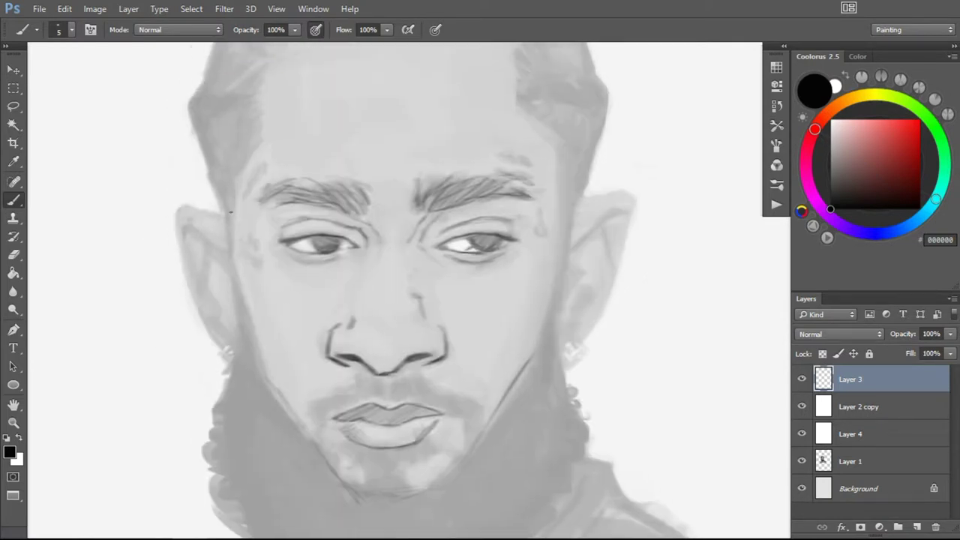
pyautogui.moveTo(602, 98)
pyautogui.mouseDown()
pyautogui.moveTo(568, 251)
pyautogui.moveTo(519, 386)
pyautogui.mouseUp()
pyautogui.moveTo(581, 186); pyautogui.dragTo(568, 252)
# Erase the old jaw contour line and draw small tattoo marks beside the left eye
pyautogui.press('e')
pyautogui.moveTo(525, 368); pyautogui.dragTo(558, 284)
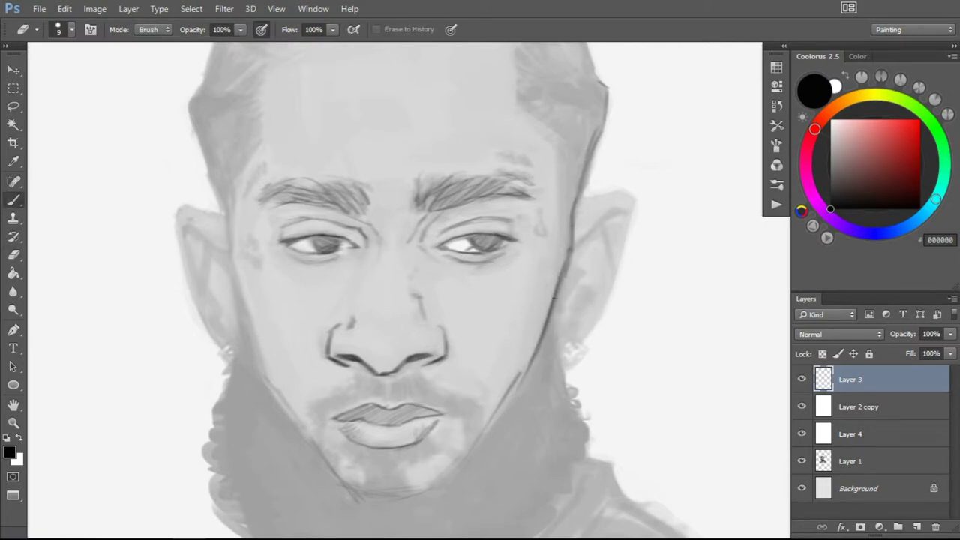
pyautogui.moveTo(568, 343); pyautogui.dragTo(521, 408)
pyautogui.press('b')
pyautogui.moveTo(274, 234); pyautogui.dragTo(290, 247)
pyautogui.moveTo(265, 251); pyautogui.dragTo(297, 265)
# Ink the left face contour, the ear's inner fold and lower edge, and the jaw
pyautogui.moveTo(224, 88); pyautogui.dragTo(256, 246)
pyautogui.moveTo(282, 150); pyautogui.dragTo(250, 198)
pyautogui.moveTo(256, 233)
pyautogui.mouseDown()
pyautogui.moveTo(293, 384)
pyautogui.moveTo(204, 223)
pyautogui.mouseUp()
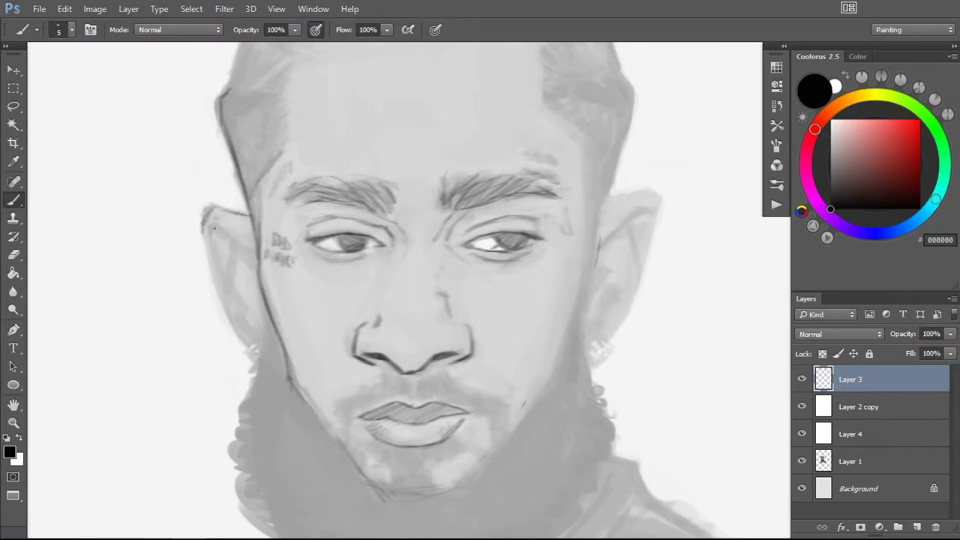
pyautogui.moveTo(253, 255); pyautogui.dragTo(217, 228)
pyautogui.moveTo(203, 225); pyautogui.dragTo(231, 290)
pyautogui.moveTo(228, 249)
pyautogui.mouseDown()
pyautogui.moveTo(245, 309)
pyautogui.moveTo(233, 347)
pyautogui.mouseUp()
pyautogui.moveTo(214, 266); pyautogui.dragTo(261, 367)
pyautogui.moveTo(275, 315); pyautogui.dragTo(236, 450)
# Outline the hair contour across the top of the head and down the right side
pyautogui.moveTo(552, 174)
pyautogui.mouseDown()
pyautogui.moveTo(529, 279)
pyautogui.moveTo(526, 429)
pyautogui.mouseUp()
pyautogui.moveTo(196, 339)
pyautogui.mouseDown()
pyautogui.moveTo(279, 197)
pyautogui.moveTo(360, 171)
pyautogui.moveTo(529, 197)
pyautogui.moveTo(589, 321)
pyautogui.moveTo(597, 377)
pyautogui.moveTo(630, 215)
pyautogui.mouseUp()
pyautogui.press(']')
pyautogui.press('[')
pyautogui.moveTo(600, 294)
pyautogui.mouseDown()
pyautogui.moveTo(666, 278)
pyautogui.moveTo(618, 319)
pyautogui.moveTo(621, 347)
pyautogui.moveTo(581, 411)
pyautogui.mouseUp()
# Add strokes to the ear, left cheek and jaw, plus hair strokes along the right jawline
pyautogui.moveTo(567, 315); pyautogui.dragTo(597, 210)
pyautogui.moveTo(294, 253); pyautogui.dragTo(289, 310)
pyautogui.moveTo(619, 208)
pyautogui.mouseDown()
pyautogui.moveTo(609, 299)
pyautogui.moveTo(527, 447)
pyautogui.mouseUp()
pyautogui.moveTo(593, 340); pyautogui.dragTo(561, 399)
pyautogui.press('z')
pyautogui.moveTo(589, 364); pyautogui.dragTo(535, 343)
pyautogui.press('b')
pyautogui.moveTo(518, 257); pyautogui.dragTo(524, 344)
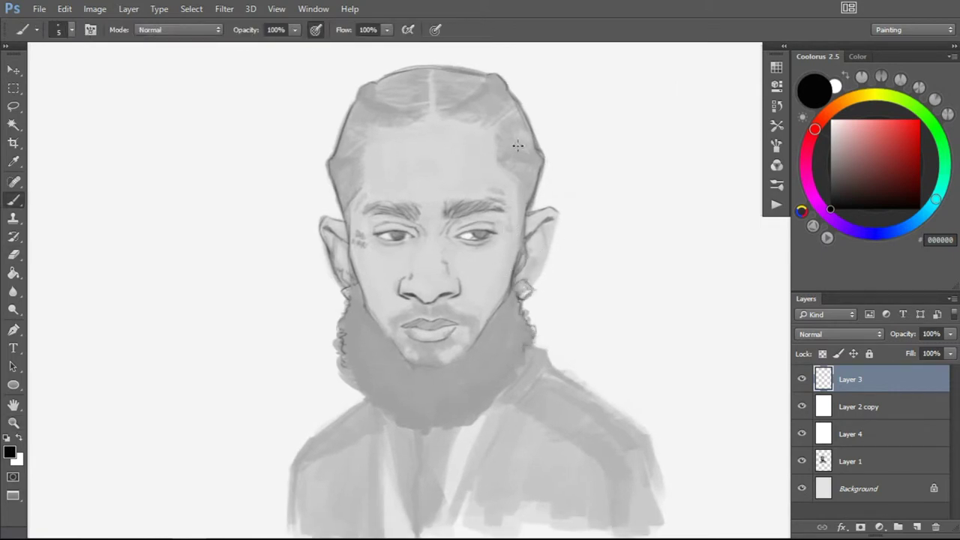
# Add curly strokes along the beard bottom, chin and upper lip
pyautogui.moveTo(548, 234); pyautogui.dragTo(542, 279)
pyautogui.moveTo(525, 315); pyautogui.dragTo(555, 233)
pyautogui.moveTo(516, 339); pyautogui.dragTo(439, 358)
pyautogui.moveTo(443, 267)
pyautogui.mouseDown()
pyautogui.moveTo(469, 270)
pyautogui.moveTo(455, 287)
pyautogui.mouseUp()
pyautogui.moveTo(420, 246)
pyautogui.mouseDown()
pyautogui.moveTo(458, 226)
pyautogui.moveTo(495, 232)
pyautogui.moveTo(507, 264)
pyautogui.mouseUp()
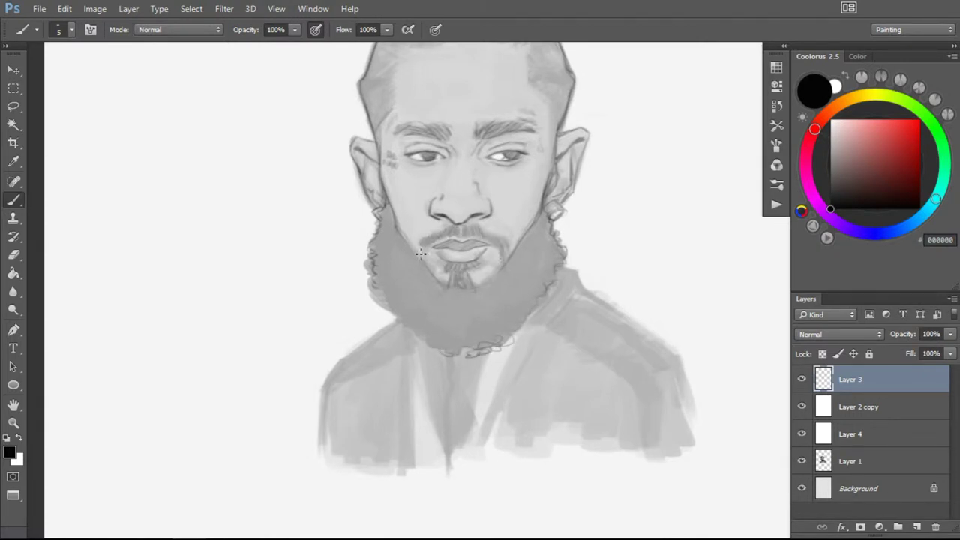
pyautogui.moveTo(436, 264); pyautogui.dragTo(444, 285)
pyautogui.moveTo(489, 267); pyautogui.dragTo(473, 293)
# Toggle Layer 1 to check the linework, then hatch diagonal strokes across the beard
pyautogui.click(801, 462)
pyautogui.click(802, 461)
pyautogui.moveTo(371, 236)
pyautogui.mouseDown()
pyautogui.moveTo(412, 285)
pyautogui.moveTo(426, 273)
pyautogui.mouseUp()
pyautogui.moveTo(481, 309); pyautogui.dragTo(531, 235)
pyautogui.moveTo(473, 343); pyautogui.dragTo(543, 242)
pyautogui.moveTo(374, 352); pyautogui.dragTo(437, 297)
pyautogui.moveTo(429, 357); pyautogui.dragTo(476, 345)
# Draw the left shoulder, collar and chest outlines below the beard, with shoulder hatching
pyautogui.moveTo(373, 243); pyautogui.dragTo(405, 235)
pyautogui.moveTo(432, 311)
pyautogui.mouseDown()
pyautogui.moveTo(381, 351)
pyautogui.moveTo(349, 443)
pyautogui.mouseUp()
pyautogui.moveTo(445, 340)
pyautogui.mouseDown()
pyautogui.moveTo(352, 383)
pyautogui.moveTo(471, 444)
pyautogui.mouseUp()
pyautogui.moveTo(441, 465)
pyautogui.mouseDown()
pyautogui.moveTo(432, 331)
pyautogui.moveTo(353, 393)
pyautogui.mouseUp()
pyautogui.moveTo(433, 316); pyautogui.dragTo(368, 372)
# Outline the right shoulder and arm, then hatch densely across the right shoulder
pyautogui.keyDown('space'); pyautogui.moveTo(335, 238); pyautogui.dragTo(253, 197); pyautogui.keyUp('space')
pyautogui.moveTo(504, 246); pyautogui.dragTo(536, 217)
pyautogui.moveTo(506, 271)
pyautogui.mouseDown()
pyautogui.moveTo(533, 244)
pyautogui.moveTo(593, 284)
pyautogui.moveTo(639, 351)
pyautogui.mouseUp()
pyautogui.moveTo(622, 308); pyautogui.dragTo(636, 384)
pyautogui.moveTo(571, 330)
pyautogui.mouseDown()
pyautogui.moveTo(555, 405)
pyautogui.moveTo(615, 437)
pyautogui.mouseUp()
pyautogui.moveTo(501, 282)
pyautogui.mouseDown()
pyautogui.moveTo(541, 291)
pyautogui.moveTo(622, 345)
pyautogui.moveTo(634, 382)
pyautogui.mouseUp()
pyautogui.moveTo(532, 259); pyautogui.dragTo(637, 409)
# Draw the shirt's centre line, lapel lines and collar stroke down the shirt front
pyautogui.moveTo(398, 307); pyautogui.dragTo(395, 401)
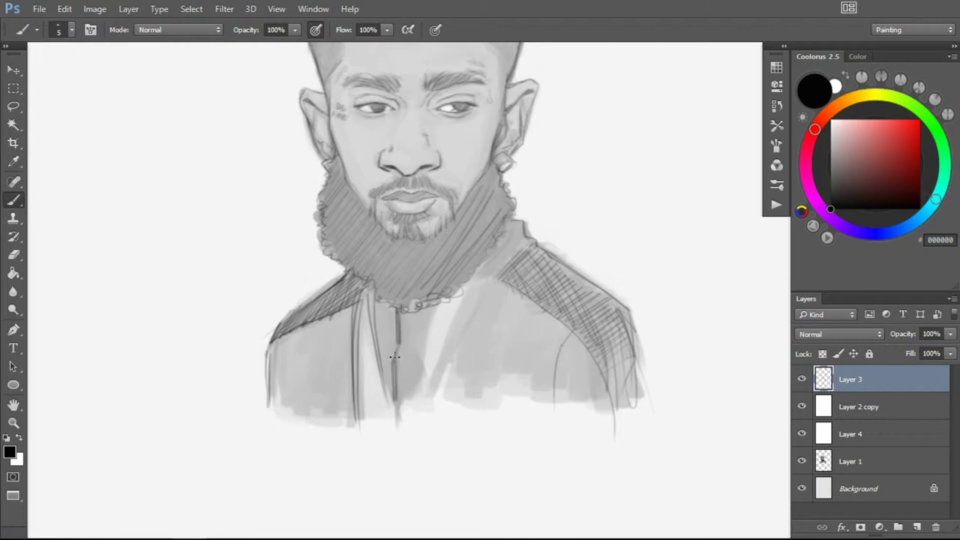
pyautogui.moveTo(371, 330); pyautogui.dragTo(397, 327)
pyautogui.moveTo(439, 297); pyautogui.dragTo(399, 417)
pyautogui.moveTo(484, 291); pyautogui.dragTo(442, 411)
pyautogui.moveTo(479, 269); pyautogui.dragTo(406, 424)
pyautogui.moveTo(367, 291); pyautogui.dragTo(369, 457)
# Toggle Layer 4's visibility to compare the shading, then return to Layer 3
pyautogui.scroll(5, 490, 181)
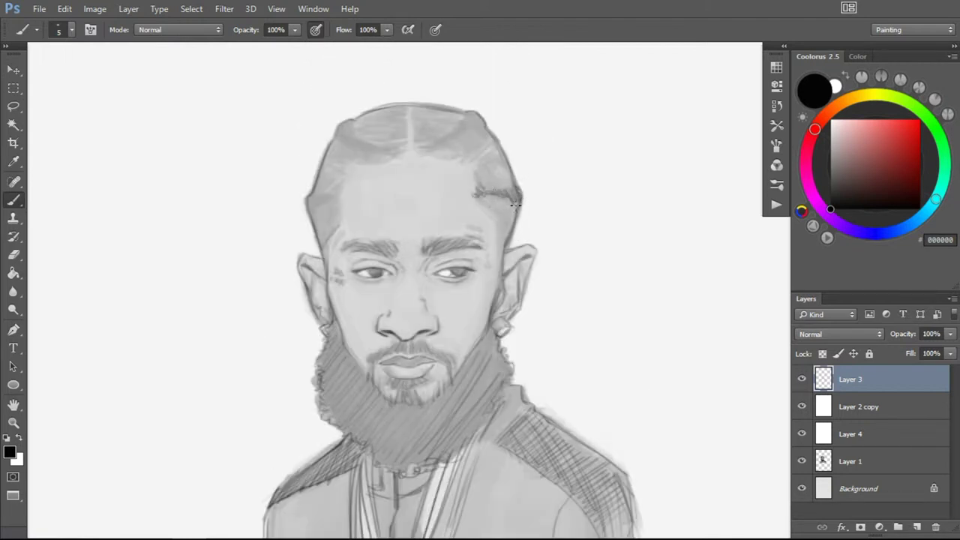
pyautogui.click(862, 433)
pyautogui.click(801, 435)
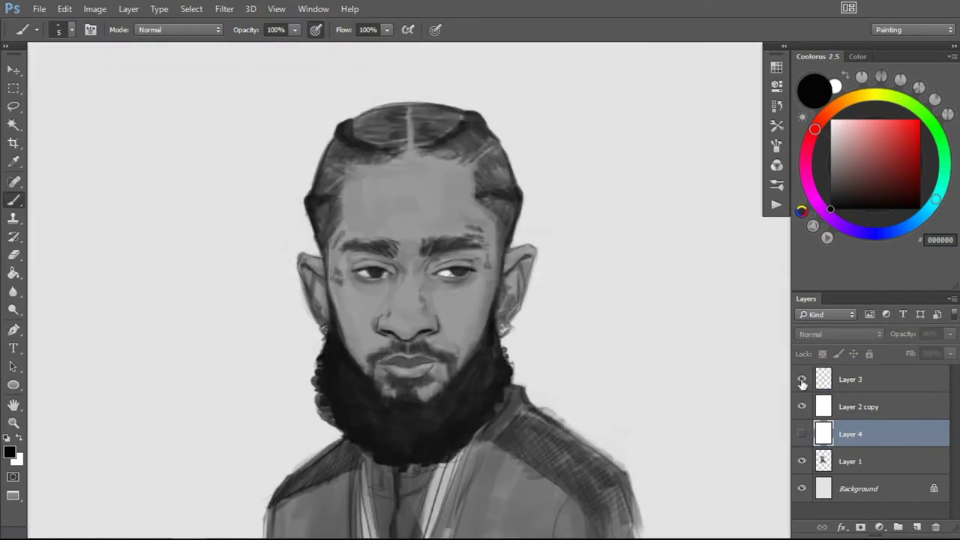
pyautogui.click(801, 434)
pyautogui.click(855, 379)
# Hatch the hair along both temples, the hairline and across the top of the head
pyautogui.moveTo(313, 212)
pyautogui.mouseDown()
pyautogui.moveTo(331, 189)
pyautogui.moveTo(336, 263)
pyautogui.mouseUp()
pyautogui.press('e')
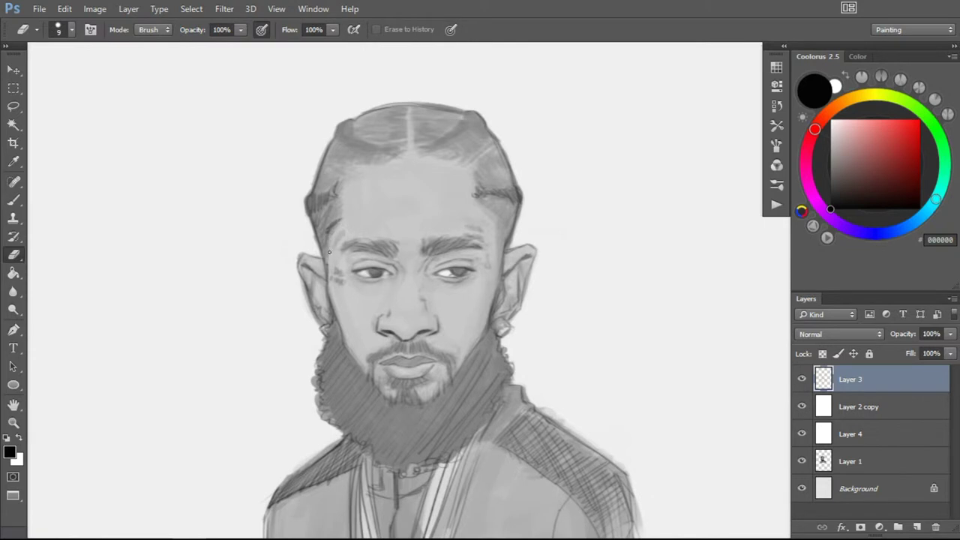
pyautogui.press('b')
pyautogui.moveTo(495, 248); pyautogui.dragTo(512, 201)
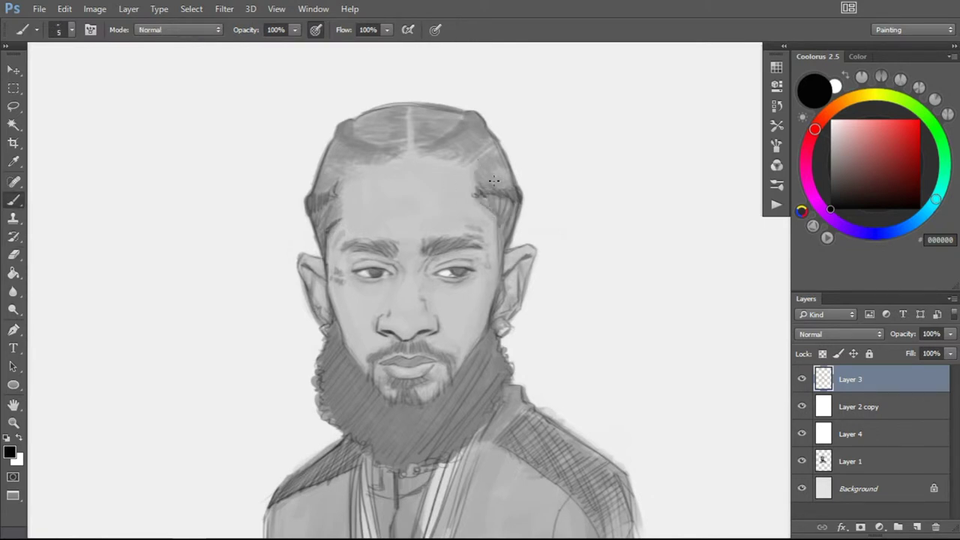
pyautogui.moveTo(481, 170); pyautogui.dragTo(513, 190)
pyautogui.moveTo(353, 170)
pyautogui.mouseDown()
pyautogui.moveTo(327, 214)
pyautogui.moveTo(315, 197)
pyautogui.mouseUp()
pyautogui.moveTo(356, 173); pyautogui.dragTo(339, 183)
pyautogui.moveTo(340, 127)
pyautogui.mouseDown()
pyautogui.moveTo(390, 152)
pyautogui.moveTo(330, 165)
pyautogui.moveTo(408, 132)
pyautogui.mouseUp()
pyautogui.moveTo(351, 110)
pyautogui.mouseDown()
pyautogui.moveTo(420, 154)
pyautogui.moveTo(481, 116)
pyautogui.mouseUp()
pyautogui.moveTo(421, 155)
pyautogui.mouseDown()
pyautogui.moveTo(460, 128)
pyautogui.moveTo(469, 139)
pyautogui.moveTo(494, 131)
pyautogui.mouseUp()
pyautogui.moveTo(419, 147)
pyautogui.mouseDown()
pyautogui.moveTo(439, 138)
pyautogui.moveTo(459, 105)
pyautogui.mouseUp()
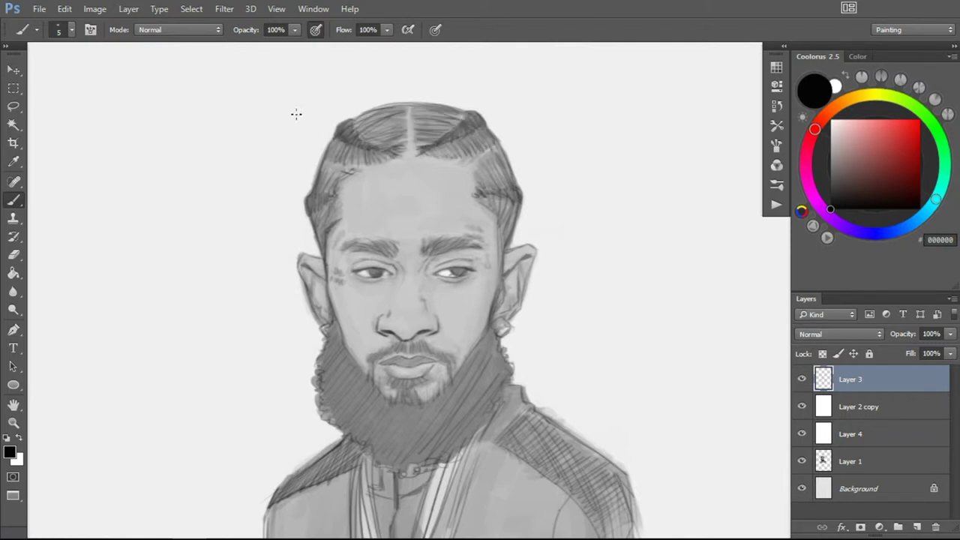
# Set the brush to size 10, hide Layer 1 and fit the whole portrait in view
pyautogui.scroll(-5, 332, 161)
pyautogui.press(']')
pyautogui.press(']')
pyautogui.press(']')
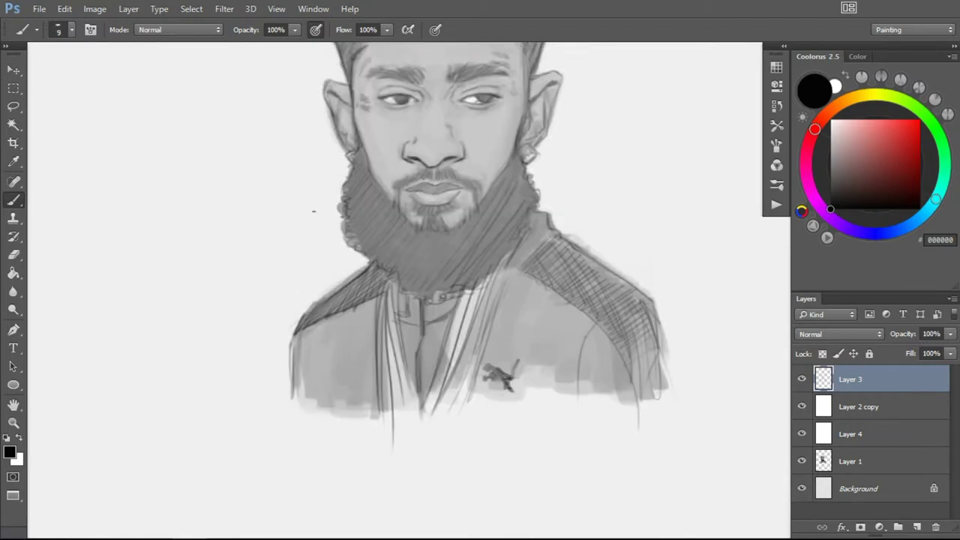
pyautogui.press('z')
pyautogui.hotkey('ctrl', '0')
pyautogui.click(802, 461)
pyautogui.click(370, 172)
pyautogui.hotkey('ctrl', '0')
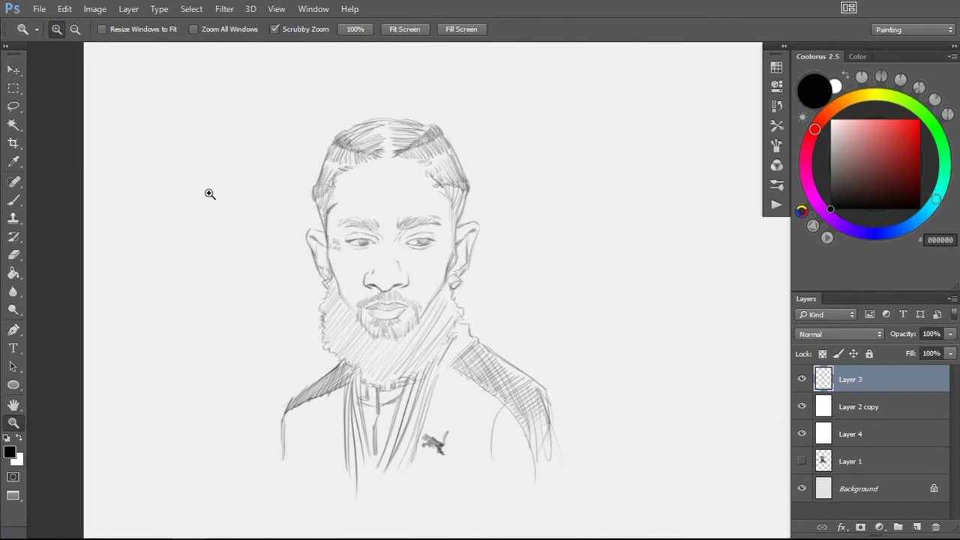
# Show Layer 1 again and adjust Layer 4's opacity, ending at 100%
pyautogui.click(801, 461)
pyautogui.click(850, 433)
pyautogui.press('4')
pyautogui.press('6')
pyautogui.press('0')
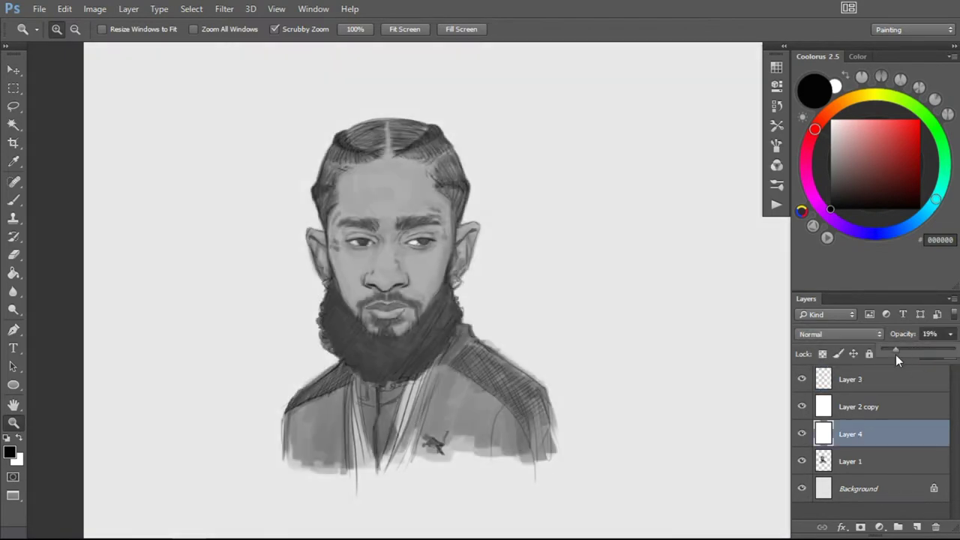
pyautogui.click(349, 341)
# Create a new layer and set the Eyedropper to sample Current & Below, picking a mid-grey
pyautogui.hotkey('ctrl', 'shift', 'alt', 'n')
pyautogui.press('i')
pyautogui.click(283, 30)
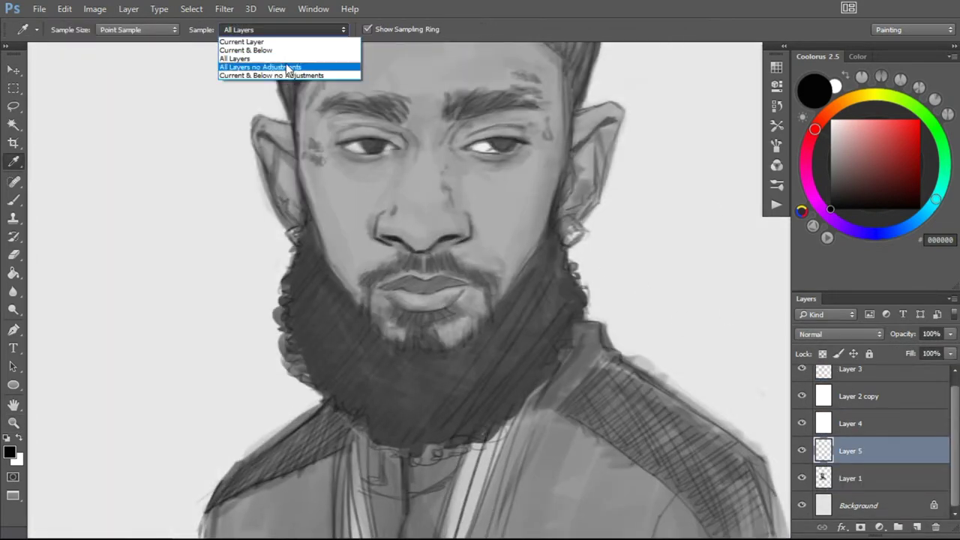
pyautogui.click(247, 50)
pyautogui.click(375, 215)
pyautogui.click(379, 210)
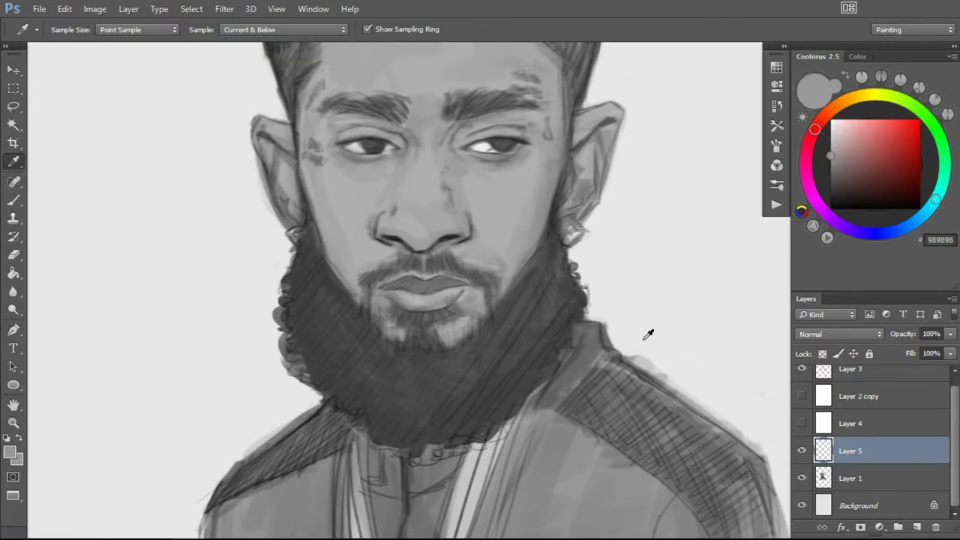
pyautogui.moveTo(802, 396); pyautogui.dragTo(801, 423)
pyautogui.press('b')
pyautogui.click(802, 396)
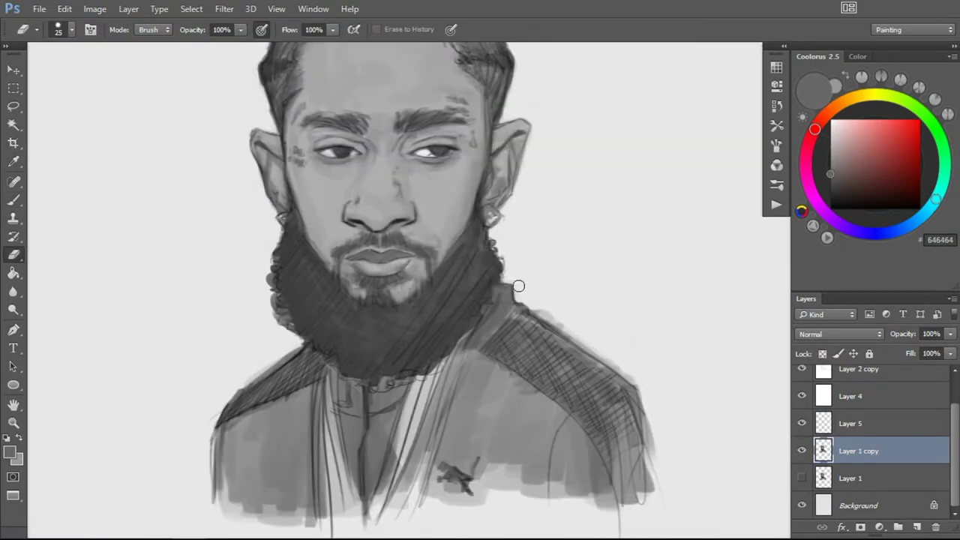
# With a size-10 eraser, clean stray marks along the top hair outline and left head edge
pyautogui.press('[')
pyautogui.press('[')
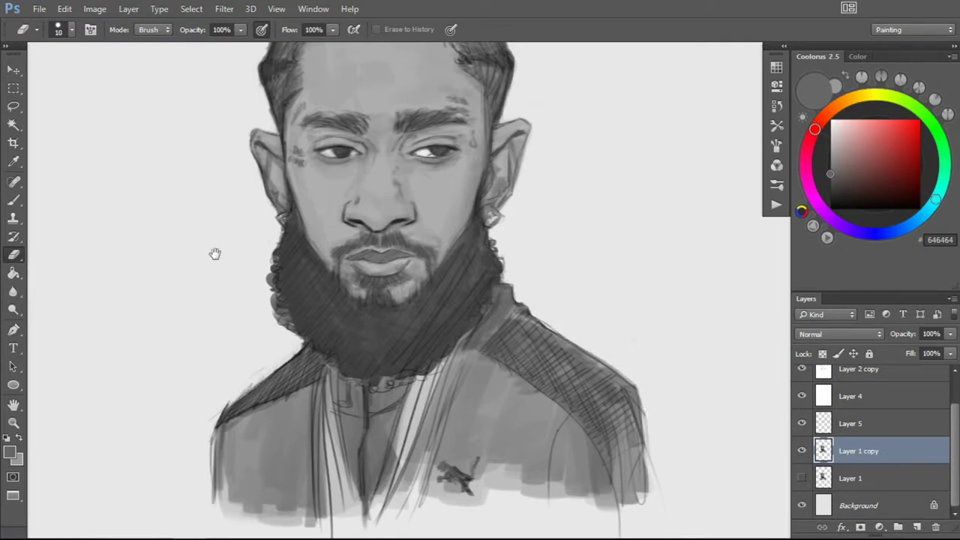
pyautogui.scroll(4, 313, 170)
pyautogui.moveTo(312, 171)
pyautogui.mouseDown()
pyautogui.moveTo(492, 118)
pyautogui.moveTo(548, 255)
pyautogui.moveTo(540, 279)
pyautogui.mouseUp()
pyautogui.moveTo(304, 187); pyautogui.dragTo(285, 291)
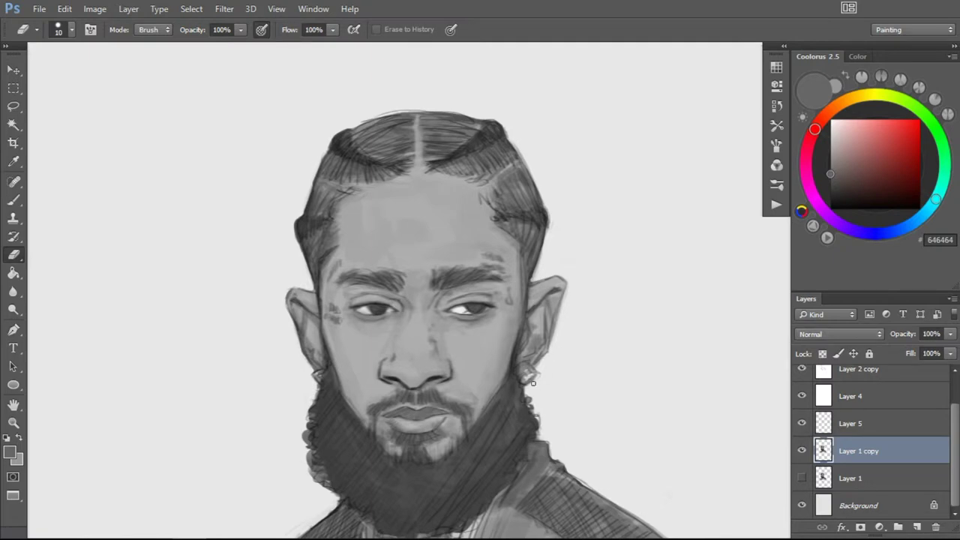
pyautogui.press(']')
pyautogui.press(']')
pyautogui.press(']')
pyautogui.moveTo(215, 377); pyautogui.dragTo(304, 272)
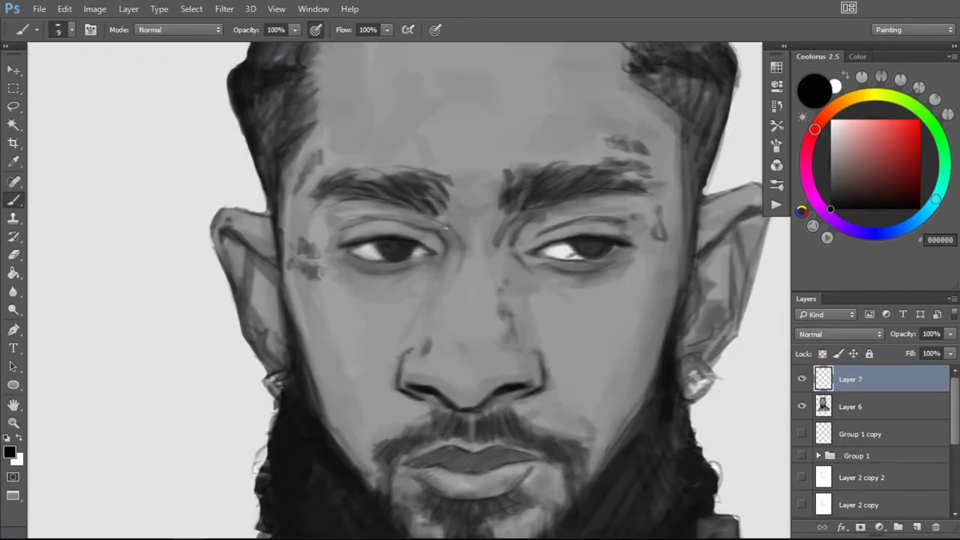
# Thicken the right eyebrow, then lighten its inner end and soften its outer end with sampled greys
pyautogui.press('[')
pyautogui.press('[')
pyautogui.press('[')
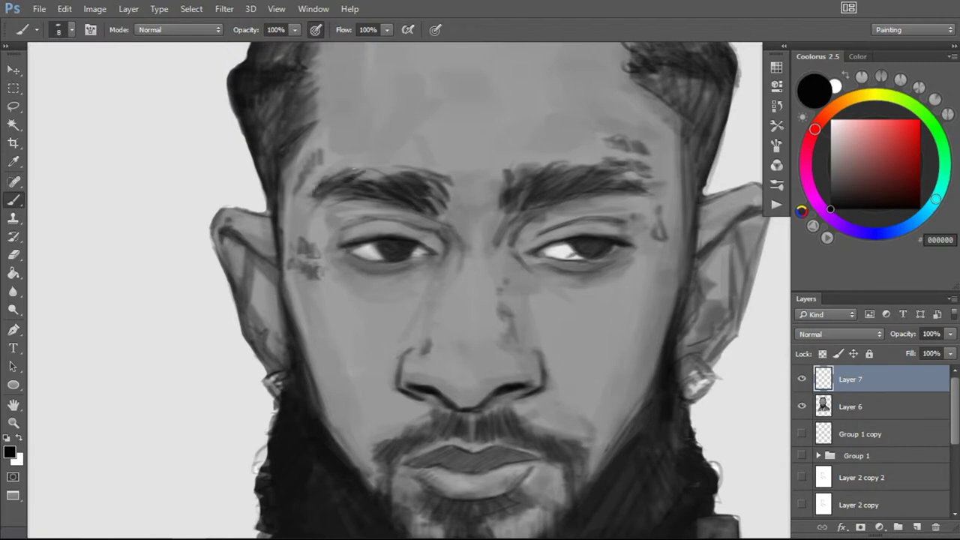
pyautogui.moveTo(502, 201); pyautogui.dragTo(555, 176)
pyautogui.moveTo(514, 225)
pyautogui.mouseDown()
pyautogui.moveTo(547, 195)
pyautogui.moveTo(652, 189)
pyautogui.moveTo(562, 169)
pyautogui.mouseUp()
pyautogui.press('[')
pyautogui.press(']')
pyautogui.press(']')
pyautogui.press(']')
pyautogui.keyDown('alt'); pyautogui.click(545, 147); pyautogui.keyUp('alt')
pyautogui.moveTo(512, 208); pyautogui.dragTo(504, 171)
pyautogui.keyDown('alt'); pyautogui.click(637, 186); pyautogui.keyUp('alt')
pyautogui.moveTo(615, 180)
pyautogui.mouseDown()
pyautogui.moveTo(653, 165)
pyautogui.moveTo(639, 166)
pyautogui.moveTo(623, 196)
pyautogui.moveTo(547, 213)
pyautogui.mouseUp()
pyautogui.keyDown('alt'); pyautogui.click(488, 159); pyautogui.keyUp('alt')
# Paint black strokes around the left eyebrow and upper lid, plus tattoo marks at the left temple
pyautogui.press('d')
pyautogui.press(']')
pyautogui.press(']')
pyautogui.press(']')
pyautogui.press('[')
pyautogui.press('[')
pyautogui.press('[')
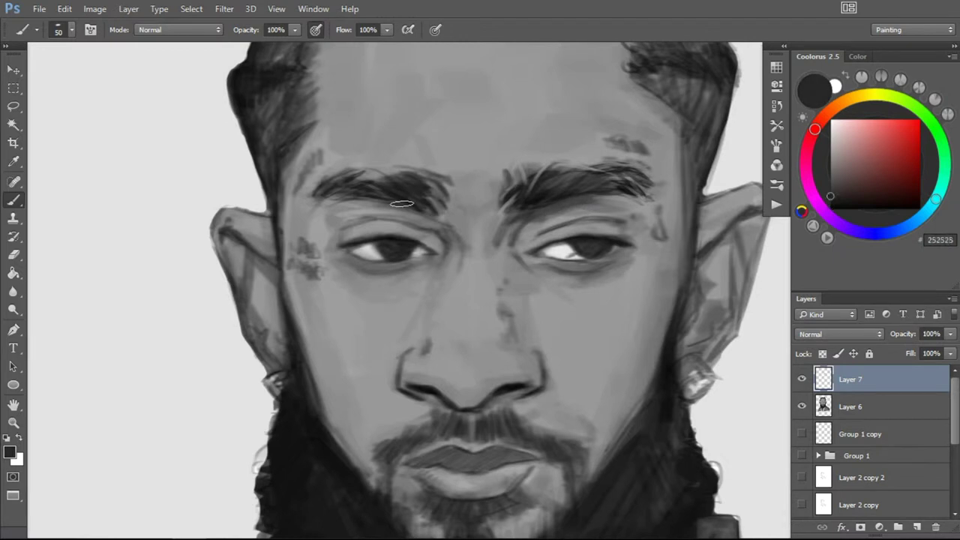
pyautogui.moveTo(442, 213); pyautogui.dragTo(360, 218)
pyautogui.press('d')
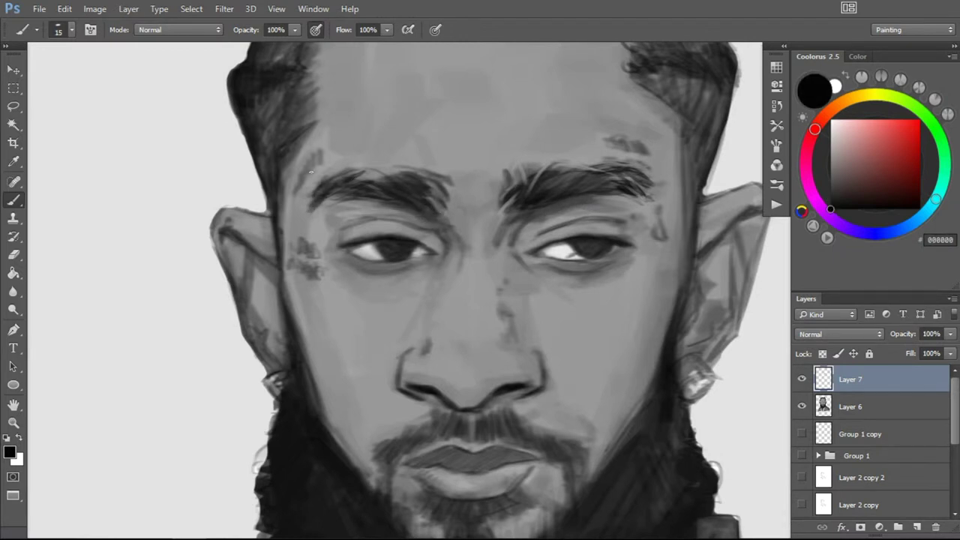
pyautogui.moveTo(315, 147); pyautogui.dragTo(310, 176)
# Review the whole portrait, then sample light greys around the eye with a size-10 brush
pyautogui.press('z')
pyautogui.moveTo(390, 225)
pyautogui.mouseDown()
pyautogui.moveTo(330, 225)
pyautogui.moveTo(397, 225)
pyautogui.mouseUp()
pyautogui.press('b')
pyautogui.keyDown('alt'); pyautogui.click(596, 250); pyautogui.keyUp('alt')
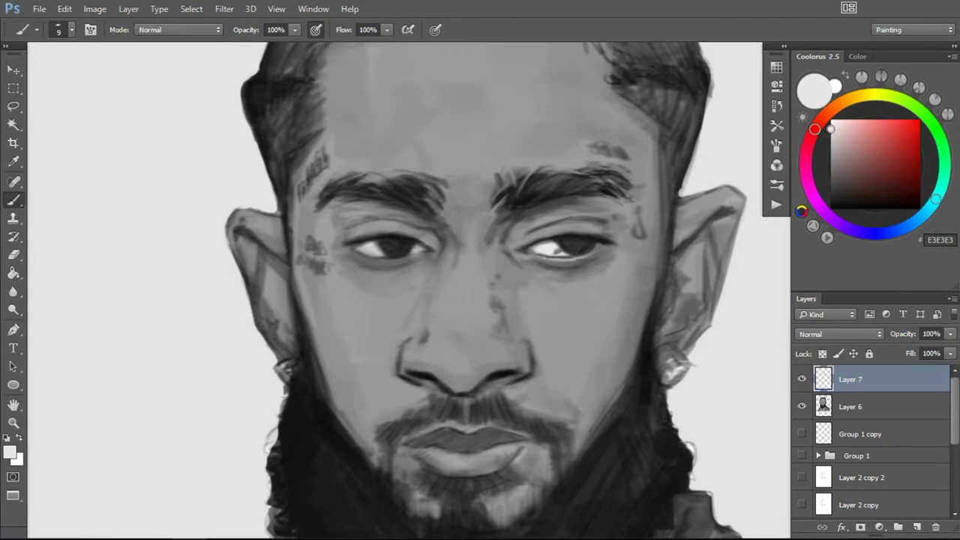
pyautogui.press('d')
pyautogui.press(']')
pyautogui.press(']')
pyautogui.press(']')
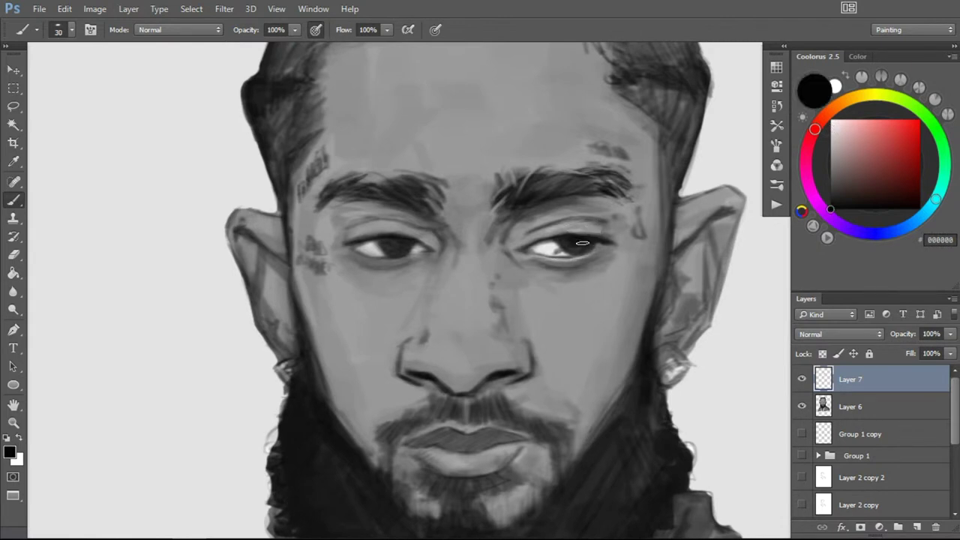
pyautogui.press('[')
pyautogui.press('[')
pyautogui.keyDown('alt'); pyautogui.click(555, 251); pyautogui.keyUp('alt')
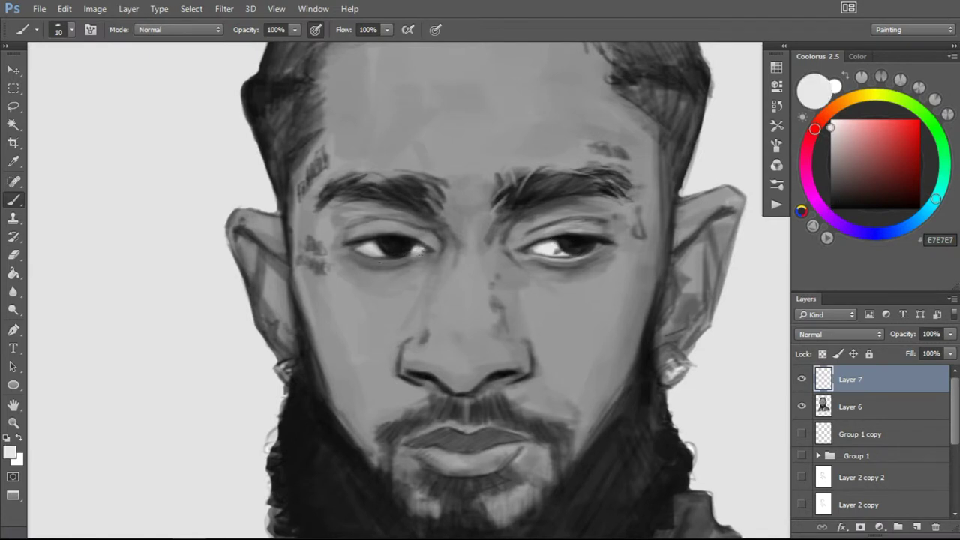
# Paint white highlights on the earring
pyautogui.press(']')
pyautogui.press(']')
pyautogui.keyDown('alt'); pyautogui.click(602, 261); pyautogui.keyUp('alt')
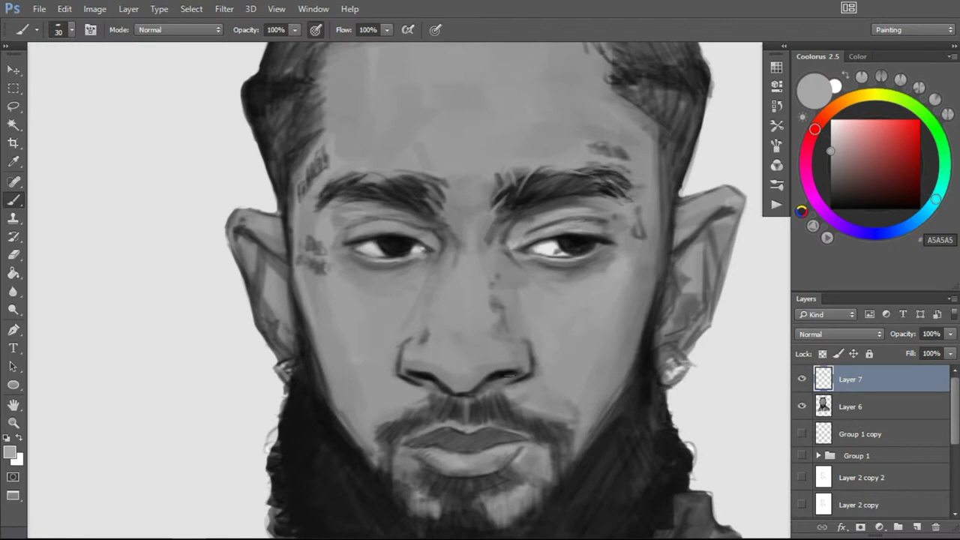
pyautogui.press('d')
pyautogui.press('x')
pyautogui.moveTo(673, 360); pyautogui.dragTo(663, 370)
# Add light grey strokes along the left and right ears
pyautogui.keyDown('alt'); pyautogui.click(268, 332); pyautogui.keyUp('alt')
pyautogui.moveTo(287, 324); pyautogui.dragTo(273, 265)
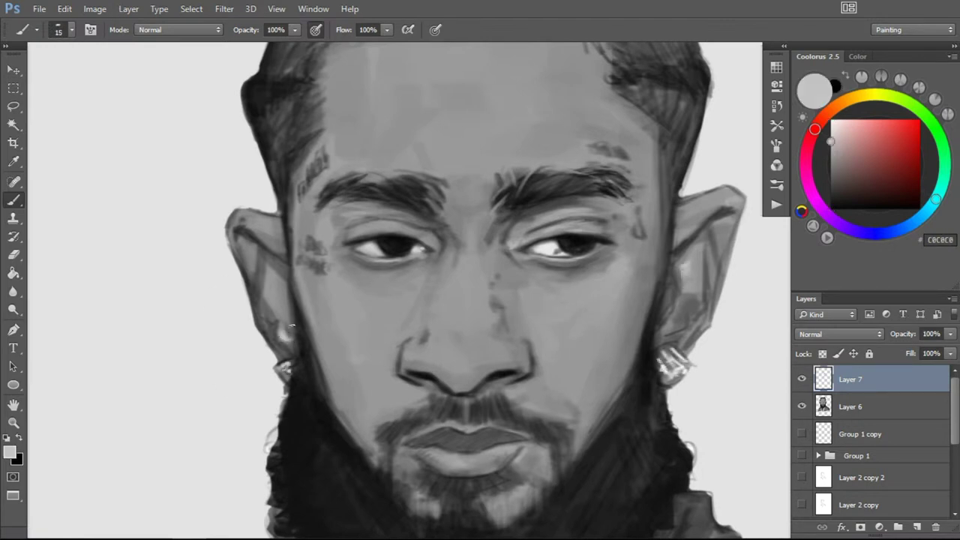
pyautogui.moveTo(274, 330); pyautogui.dragTo(279, 289)
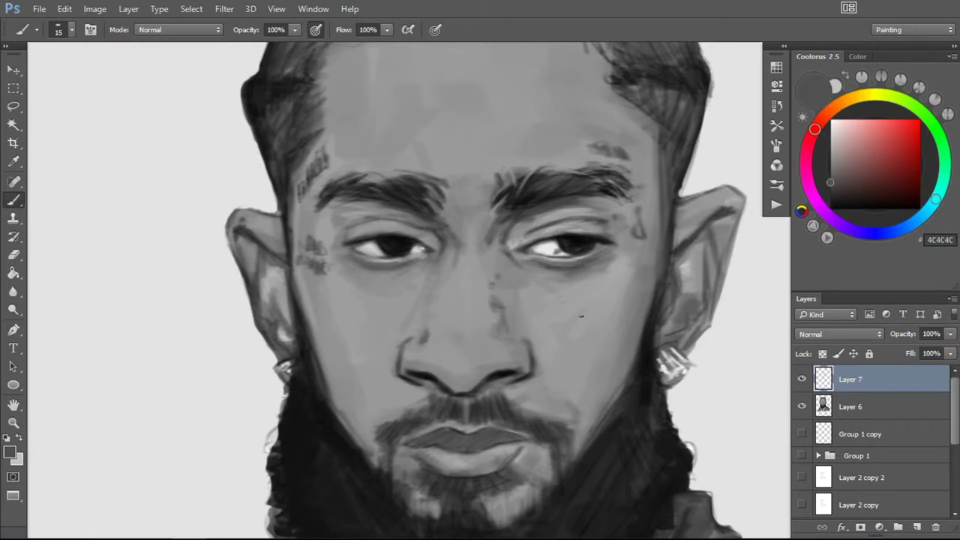
pyautogui.moveTo(701, 311)
pyautogui.mouseDown()
pyautogui.moveTo(698, 258)
pyautogui.moveTo(726, 225)
pyautogui.moveTo(731, 196)
pyautogui.mouseUp()
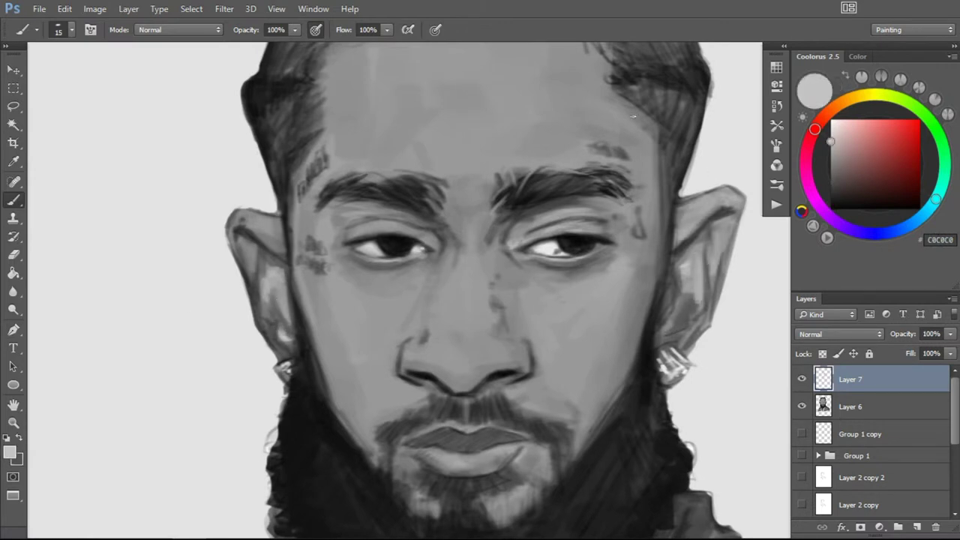
pyautogui.moveTo(239, 284); pyautogui.dragTo(244, 244)
pyautogui.moveTo(271, 341); pyautogui.dragTo(262, 259)
# Smooth the skin between the eyebrows with a size-10 brush
pyautogui.press(']')
pyautogui.press(']')
pyautogui.press(']')
pyautogui.press('[')
pyautogui.press('[')
pyautogui.press('[')
pyautogui.moveTo(342, 176)
pyautogui.mouseDown()
pyautogui.moveTo(397, 165)
pyautogui.moveTo(480, 176)
pyautogui.moveTo(551, 167)
pyautogui.mouseUp()
pyautogui.press(']')
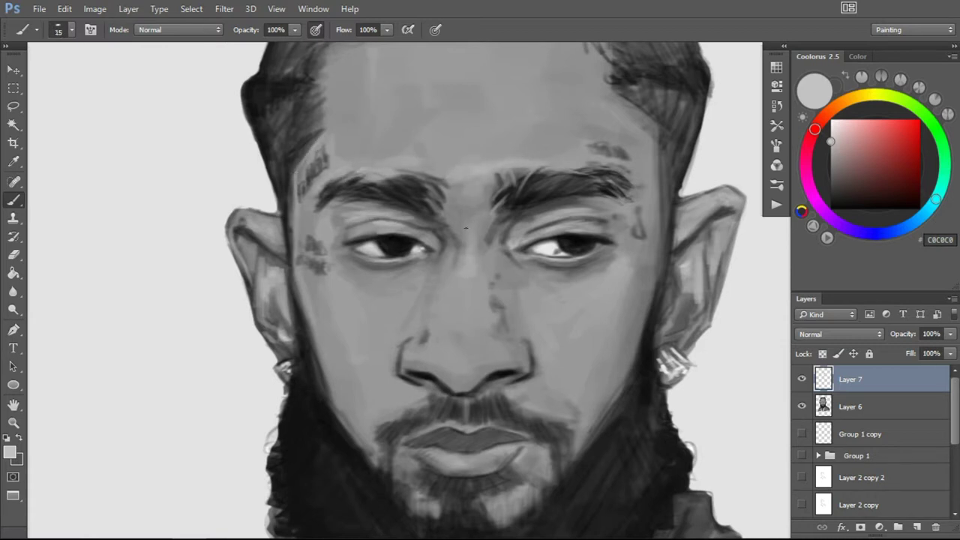
pyautogui.press(']')
pyautogui.press(']')
pyautogui.press(']')
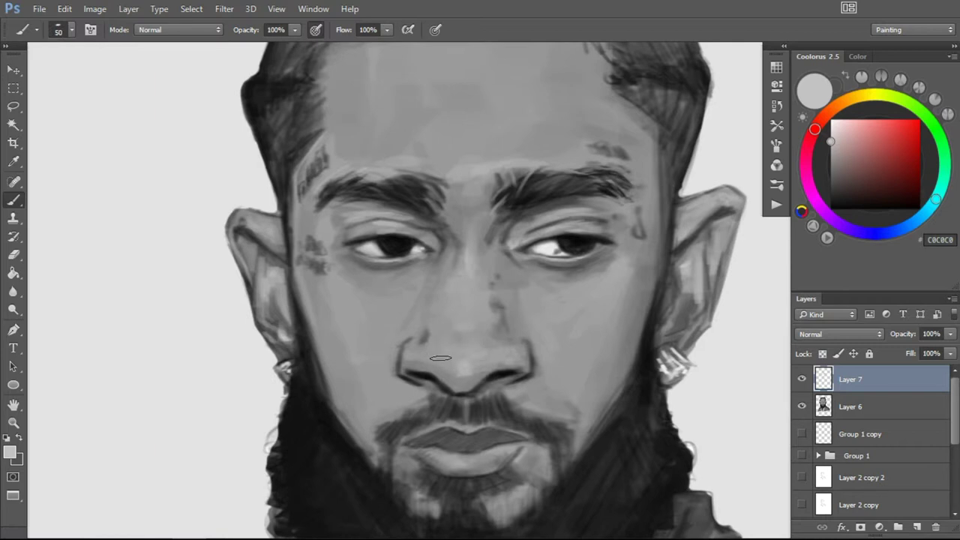
pyautogui.press('[')
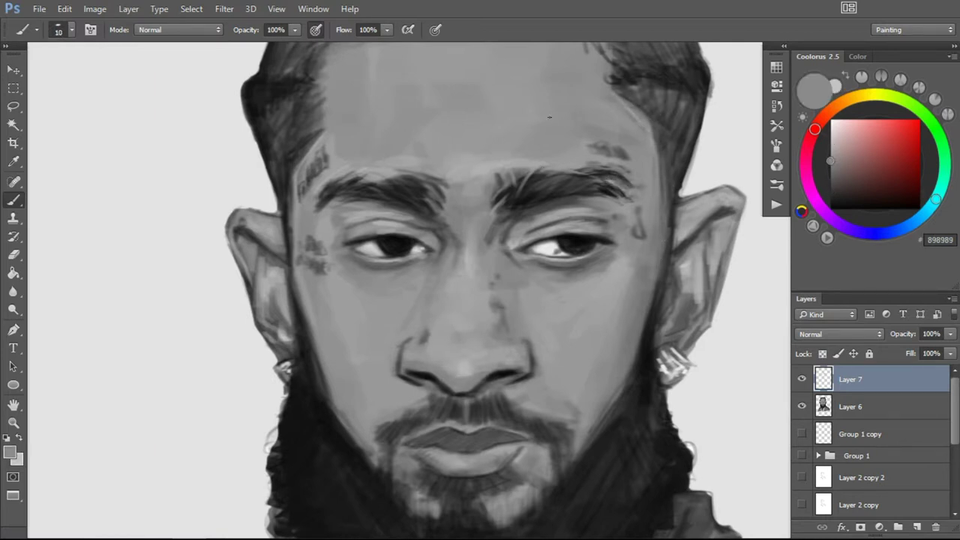
# Darken the right face and hair edge near-black, and paint a mid-grey line along the left edge
pyautogui.keyDown('alt'); pyautogui.click(645, 368); pyautogui.keyUp('alt')
pyautogui.moveTo(670, 147); pyautogui.dragTo(656, 265)
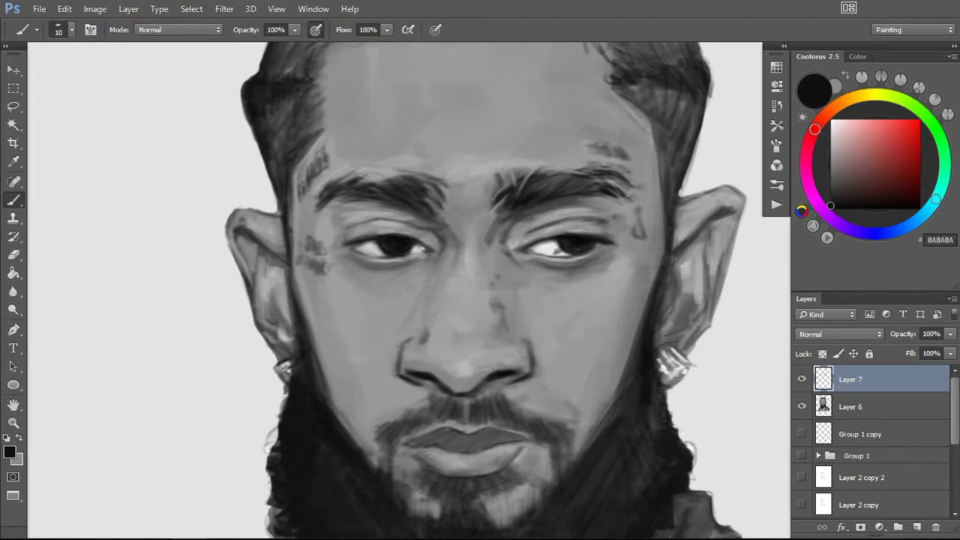
pyautogui.keyDown('alt'); pyautogui.click(291, 195); pyautogui.keyUp('alt')
pyautogui.moveTo(291, 195); pyautogui.dragTo(292, 266)
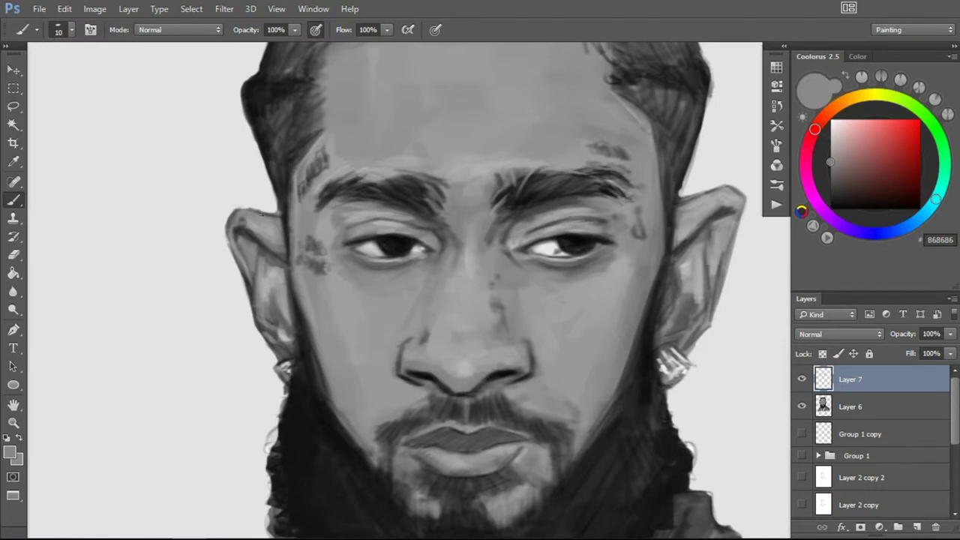
# Fit the portrait in view and bring up the Liquify filter
pyautogui.press('z')
pyautogui.hotkey('ctrl', '0')
pyautogui.click(224, 9)
pyautogui.click(248, 120)
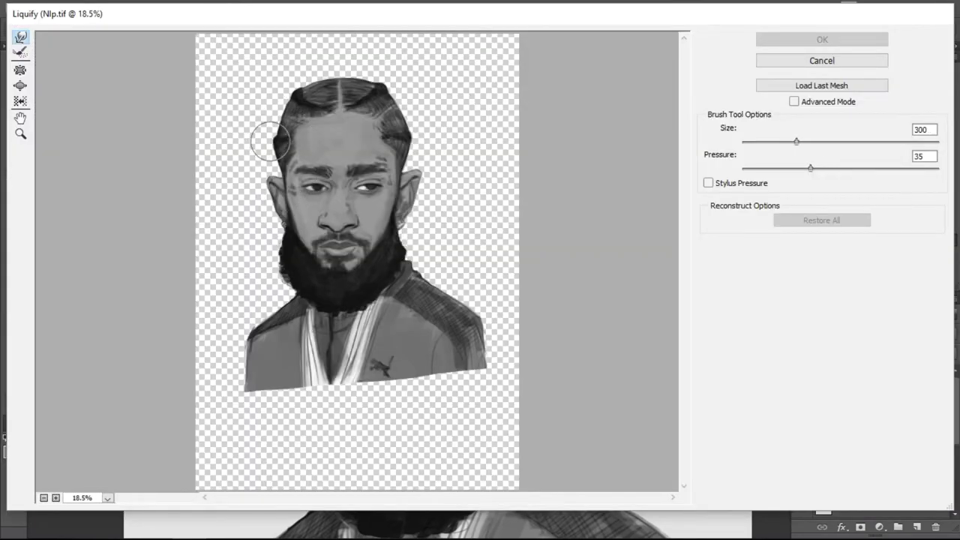
# Push the hair outline slightly with Forward Warp and apply Liquify, resetting to black and white
pyautogui.moveTo(411, 143); pyautogui.dragTo(439, 137)
pyautogui.press('Return')
pyautogui.press('b')
pyautogui.hotkey('alt', ']')
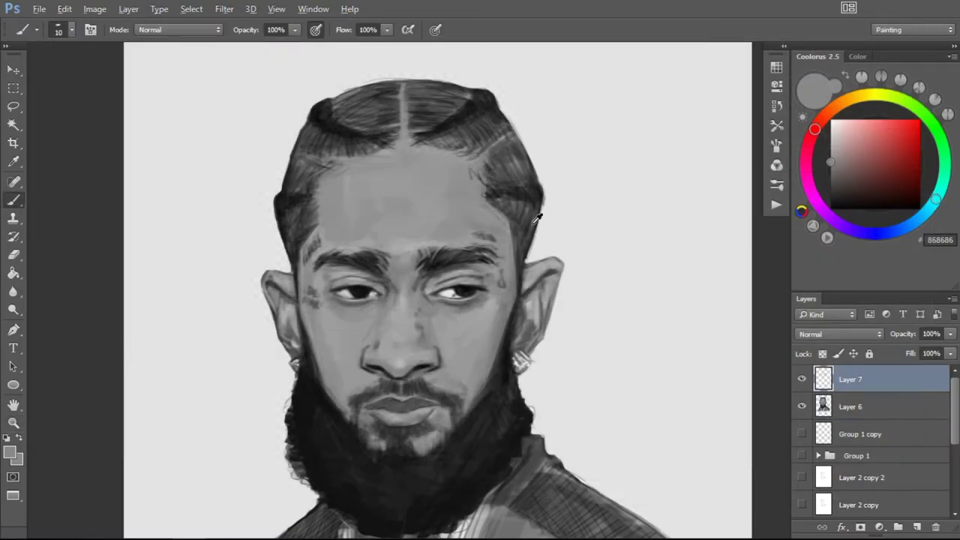
pyautogui.press('d')
# Hatch dark strokes along the hair edges at both temples and sides of the head
pyautogui.moveTo(535, 224); pyautogui.dragTo(525, 263)
pyautogui.moveTo(294, 242); pyautogui.dragTo(282, 275)
pyautogui.moveTo(293, 216); pyautogui.dragTo(277, 270)
pyautogui.moveTo(501, 115); pyautogui.dragTo(534, 183)
pyautogui.moveTo(299, 141)
pyautogui.mouseDown()
pyautogui.moveTo(312, 119)
pyautogui.moveTo(282, 189)
pyautogui.mouseUp()
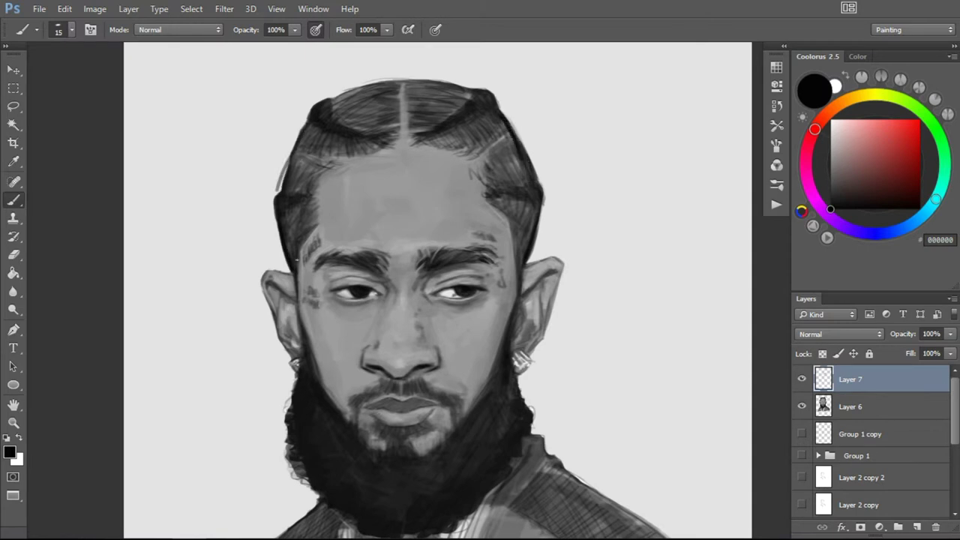
pyautogui.moveTo(308, 125); pyautogui.dragTo(283, 180)
# Darken the top outline of the hair with a slightly larger brush
pyautogui.press(']')
pyautogui.moveTo(326, 105); pyautogui.dragTo(349, 96)
pyautogui.moveTo(363, 95); pyautogui.dragTo(480, 79)
pyautogui.moveTo(325, 105); pyautogui.dragTo(425, 78)
# Darken the moustache under the nose, the chin and the beard below the lip
pyautogui.press('x')
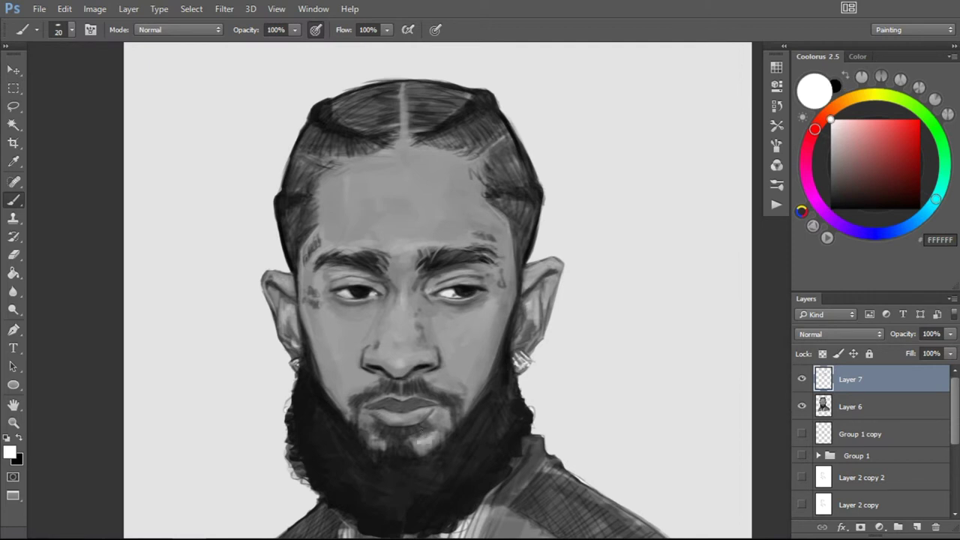
pyautogui.press('x')
pyautogui.press('[')
pyautogui.press('[')
pyautogui.press('[')
pyautogui.moveTo(453, 394)
pyautogui.mouseDown()
pyautogui.moveTo(353, 398)
pyautogui.moveTo(409, 381)
pyautogui.mouseUp()
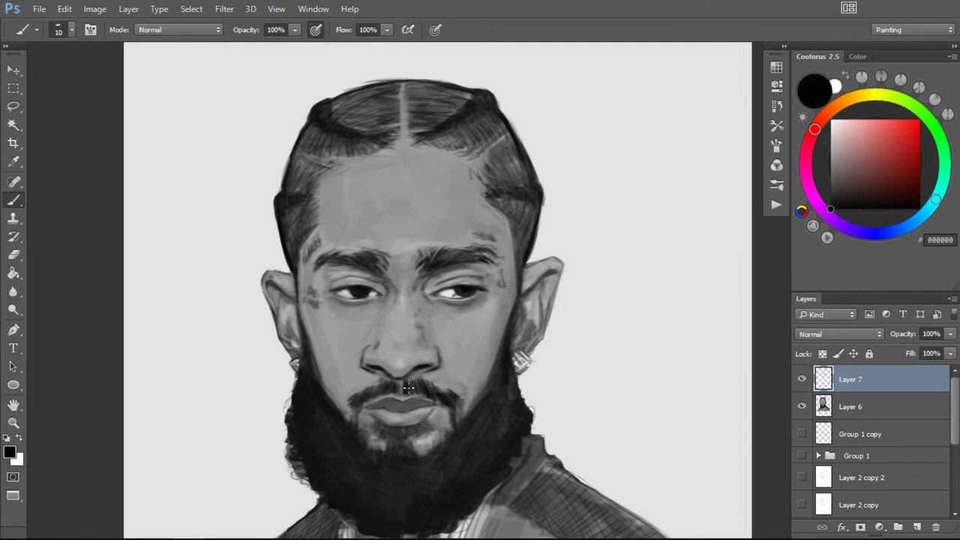
pyautogui.moveTo(384, 434)
pyautogui.mouseDown()
pyautogui.moveTo(428, 425)
pyautogui.moveTo(390, 454)
pyautogui.moveTo(442, 421)
pyautogui.mouseUp()
pyautogui.moveTo(334, 409)
pyautogui.mouseDown()
pyautogui.moveTo(368, 450)
pyautogui.moveTo(431, 447)
pyautogui.mouseUp()
pyautogui.press('[')
# Darken the beard's right edge and lower part, and deepen the moustache below the nose
pyautogui.press(']')
pyautogui.press(']')
pyautogui.moveTo(517, 463)
pyautogui.mouseDown()
pyautogui.moveTo(531, 427)
pyautogui.moveTo(522, 407)
pyautogui.mouseUp()
pyautogui.moveTo(364, 491); pyautogui.dragTo(451, 459)
pyautogui.press(']')
pyautogui.press(']')
pyautogui.press(']')
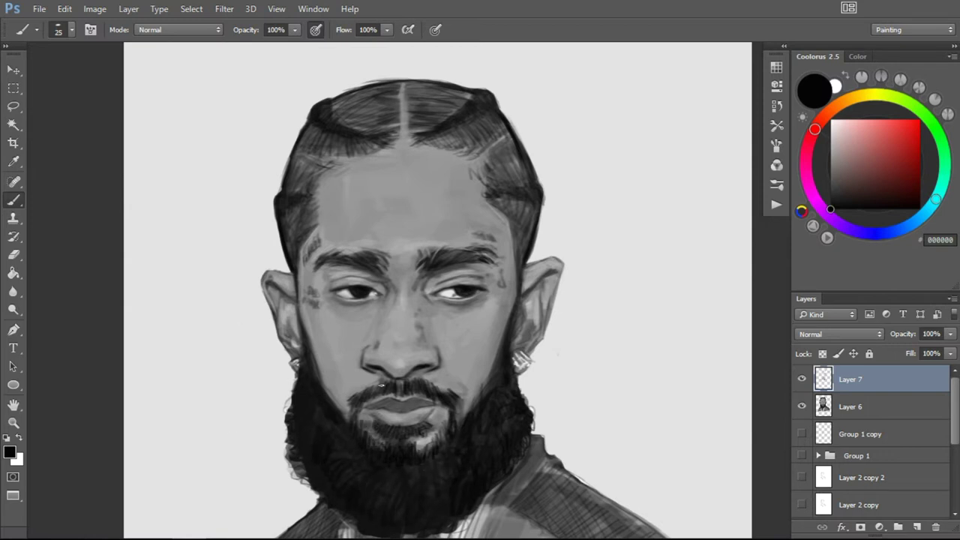
pyautogui.moveTo(378, 394); pyautogui.dragTo(396, 378)
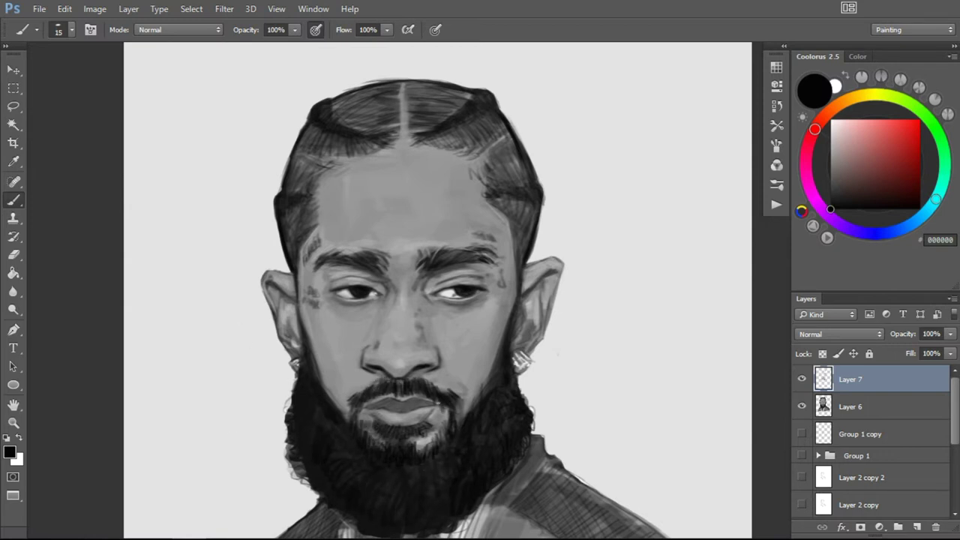
# Sample grey tones around the lips and a light skin tone, resizing the brush for forehead strokes
pyautogui.keyDown('alt'); pyautogui.click(403, 395); pyautogui.keyUp('alt')
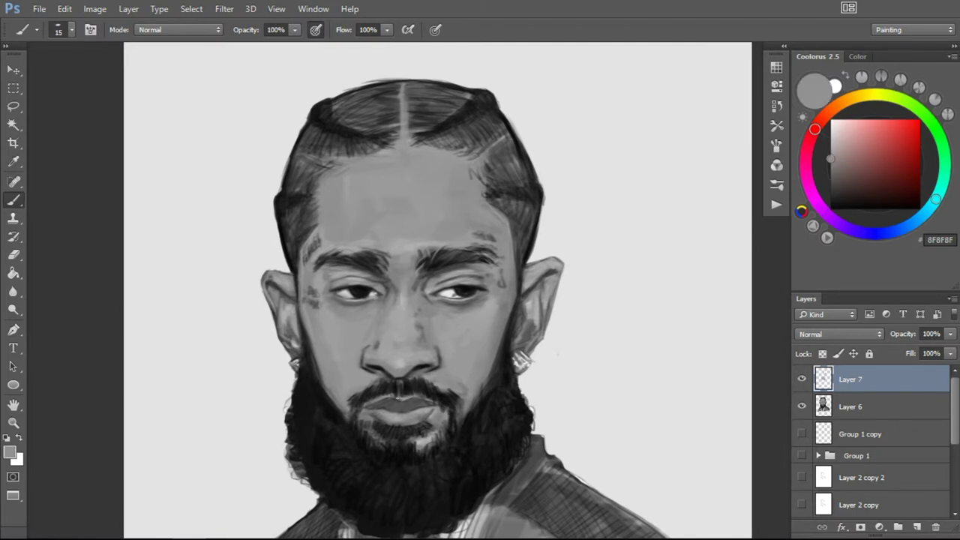
pyautogui.press(']')
pyautogui.keyDown('alt'); pyautogui.click(406, 409); pyautogui.keyUp('alt')
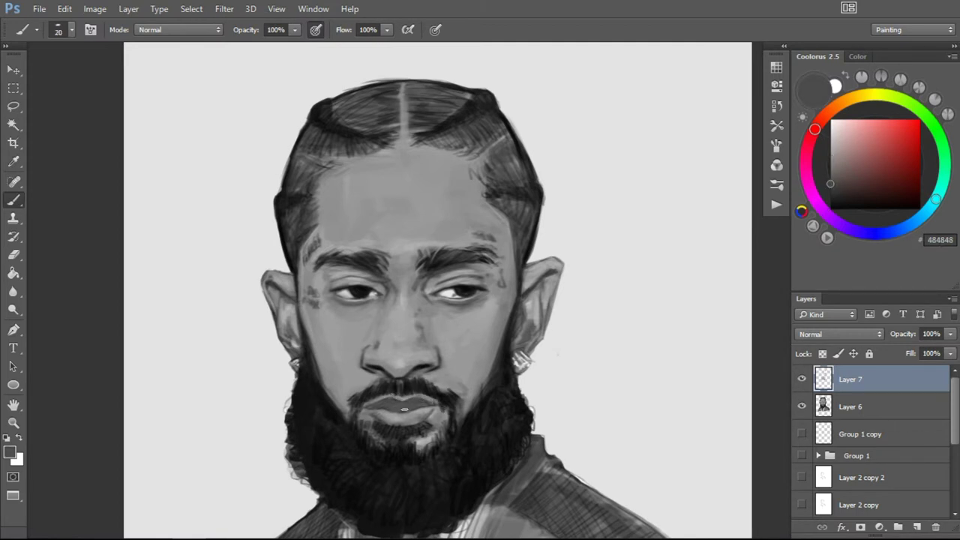
pyautogui.keyDown('alt'); pyautogui.click(443, 413); pyautogui.keyUp('alt')
pyautogui.press(']')
pyautogui.press(']')
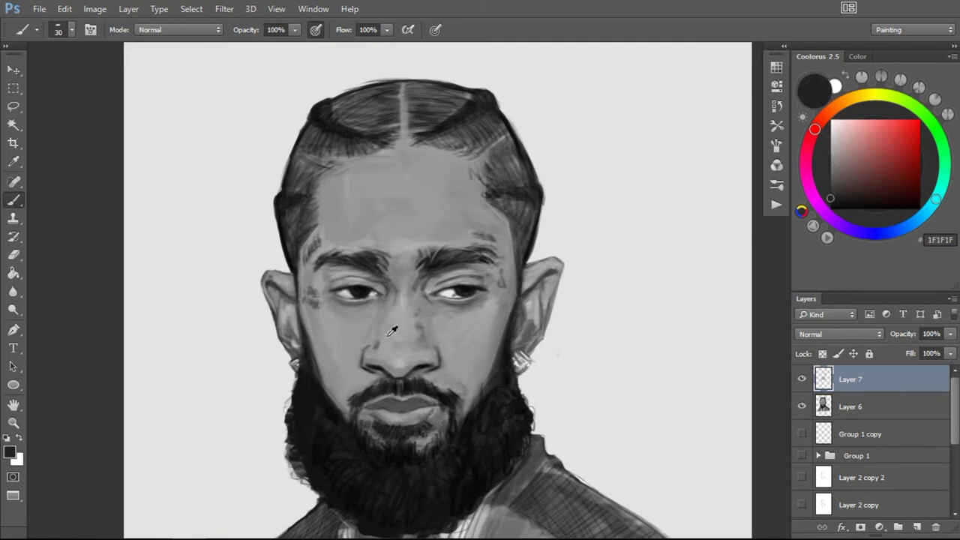
pyautogui.keyDown('alt'); pyautogui.click(391, 331); pyautogui.keyUp('alt')
pyautogui.press(']')
pyautogui.press(']')
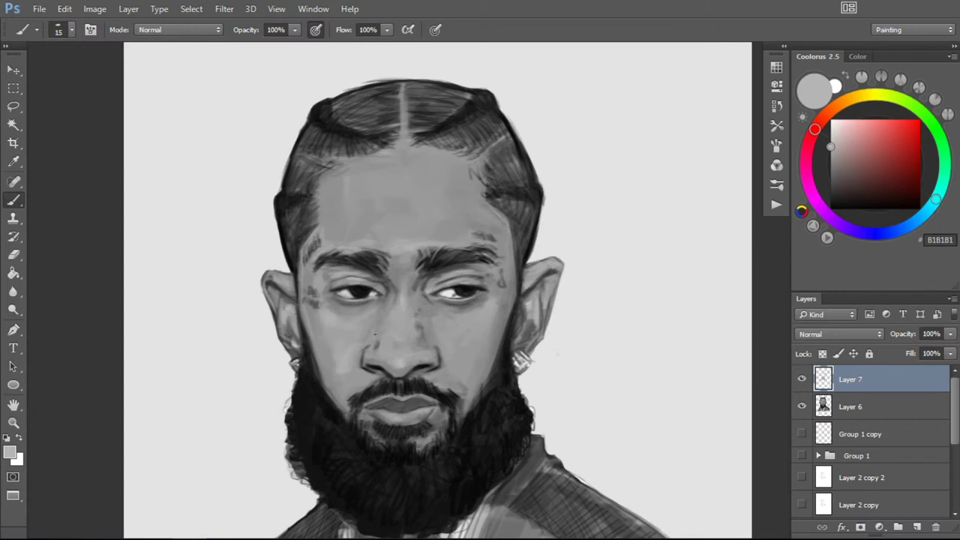
pyautogui.press('[')
pyautogui.press('[')
pyautogui.press('.')
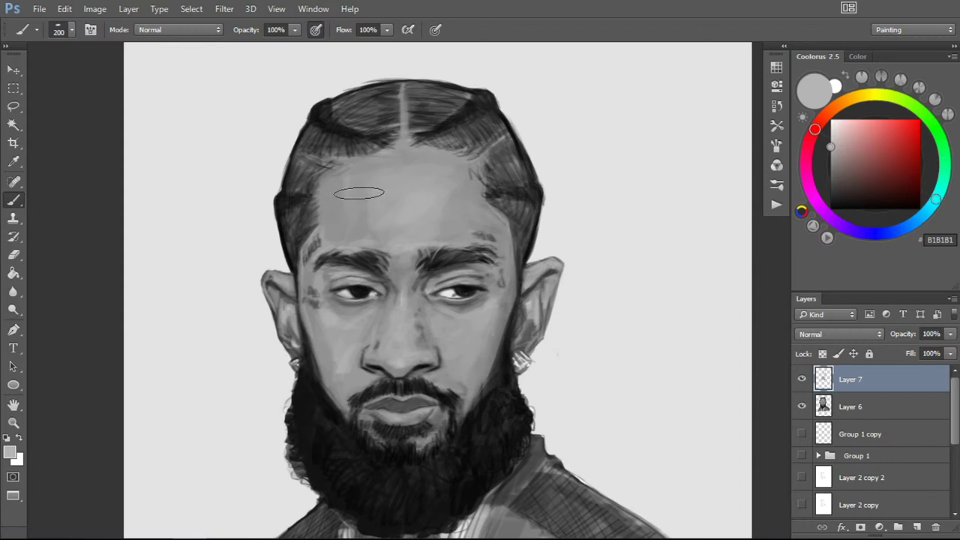
pyautogui.press('[')
pyautogui.press('[')
pyautogui.press(']')
pyautogui.press(']')
pyautogui.keyDown('ctrl'); pyautogui.click(446, 300); pyautogui.keyUp('ctrl')
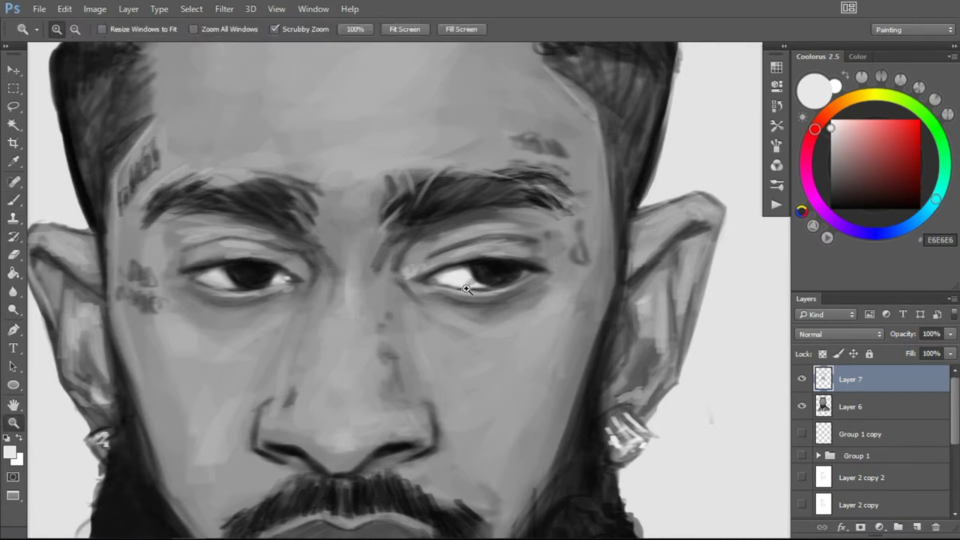
# Sample a dark grey and paint the S-shaped tattoo beside the right eye
pyautogui.press(']')
pyautogui.press(']')
pyautogui.press(']')
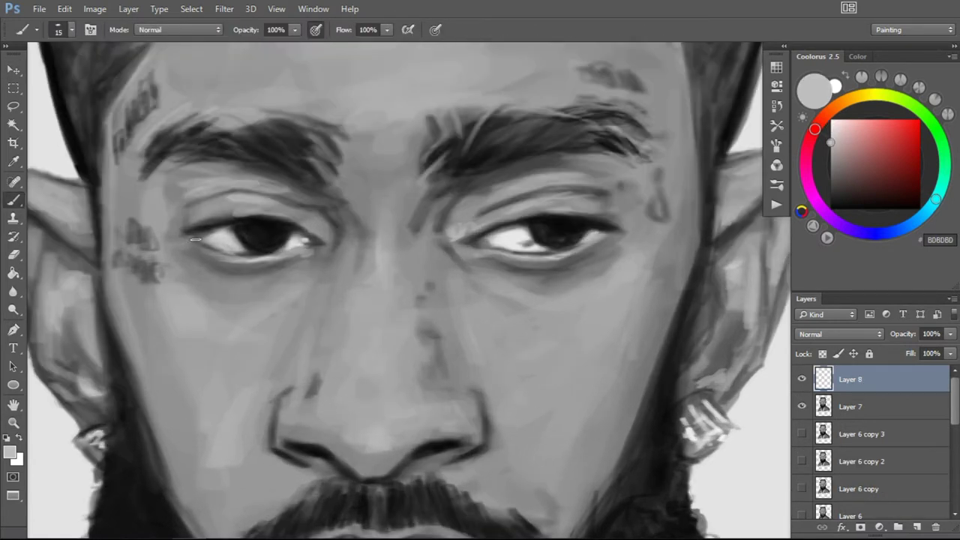
pyautogui.keyDown('alt'); pyautogui.click(209, 224); pyautogui.keyUp('alt')
pyautogui.moveTo(424, 305); pyautogui.dragTo(429, 226)
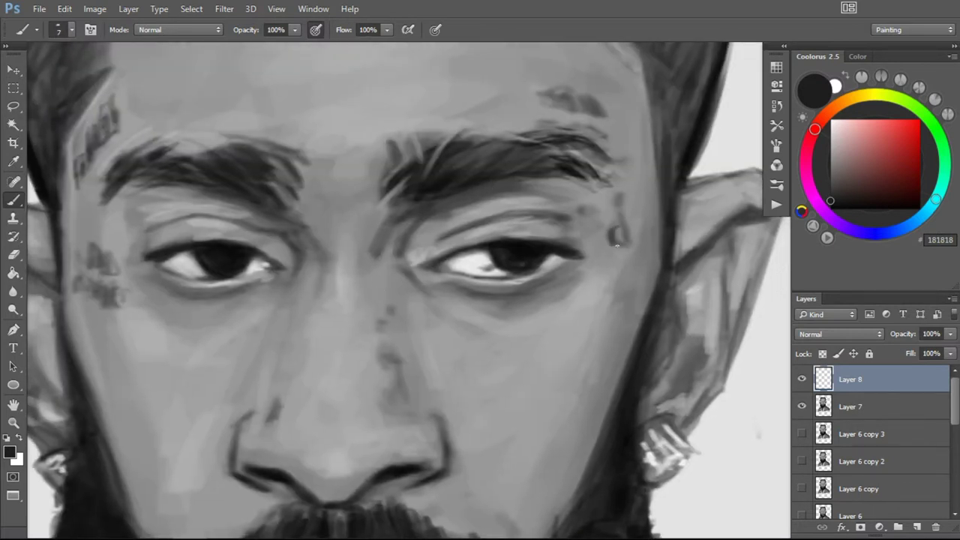
pyautogui.moveTo(617, 244)
pyautogui.mouseDown()
pyautogui.moveTo(620, 192)
pyautogui.moveTo(621, 213)
pyautogui.mouseUp()
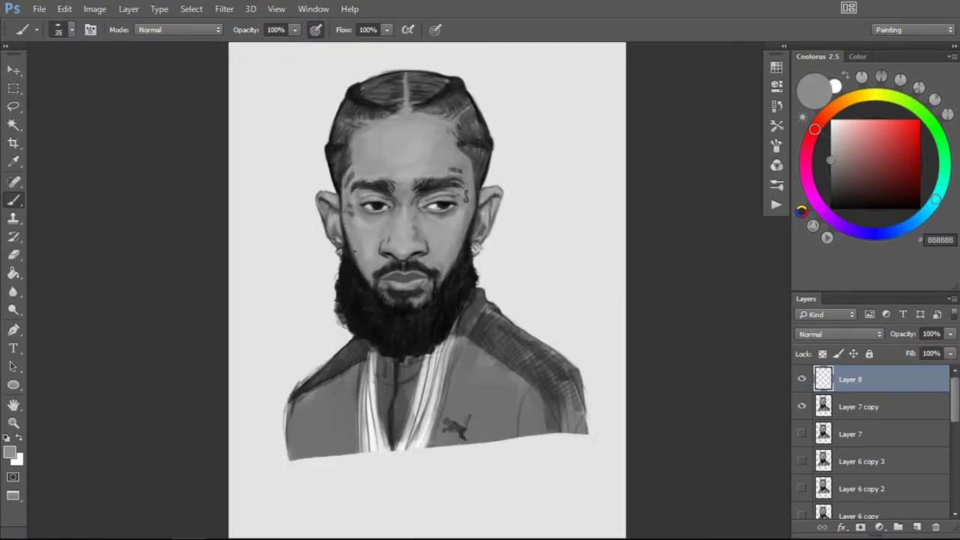
# Sample greys around the eyes and add highlights on the nose tip and right cheek
pyautogui.keyDown('alt'); pyautogui.click(357, 278); pyautogui.keyUp('alt')
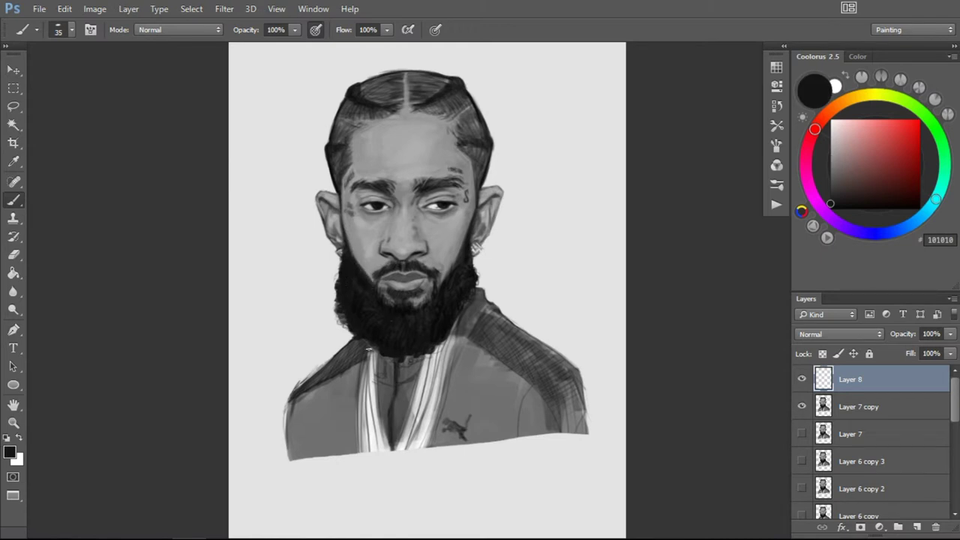
pyautogui.keyDown('alt'); pyautogui.click(469, 215); pyautogui.keyUp('alt')
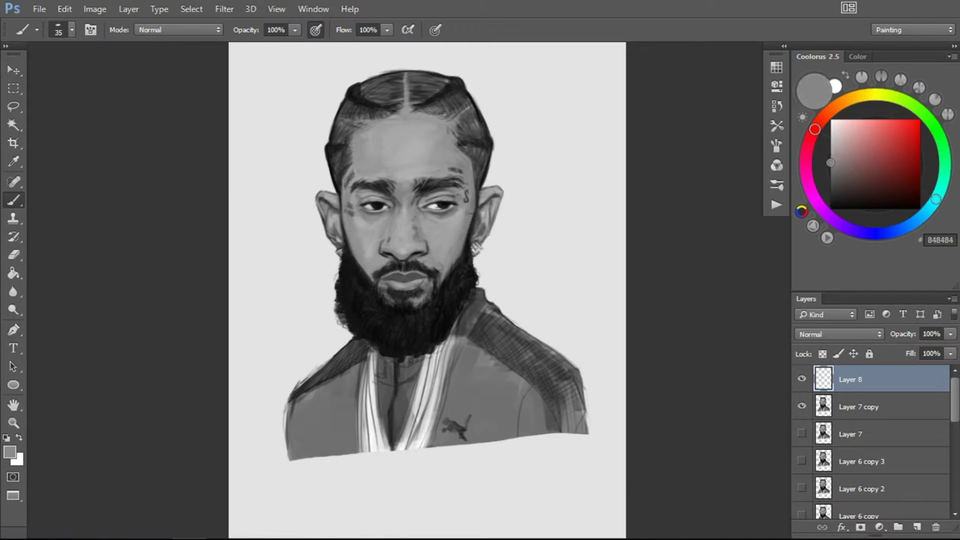
pyautogui.press('[')
pyautogui.keyDown('alt'); pyautogui.click(453, 263); pyautogui.keyUp('alt')
pyautogui.keyDown('alt'); pyautogui.click(350, 257); pyautogui.keyUp('alt')
pyautogui.press(']')
pyautogui.press(']')
pyautogui.press(']')
pyautogui.scroll(5, 335, 206)
pyautogui.press('[')
pyautogui.press('[')
pyautogui.press('[')
pyautogui.keyDown('alt'); pyautogui.click(506, 198); pyautogui.keyUp('alt')
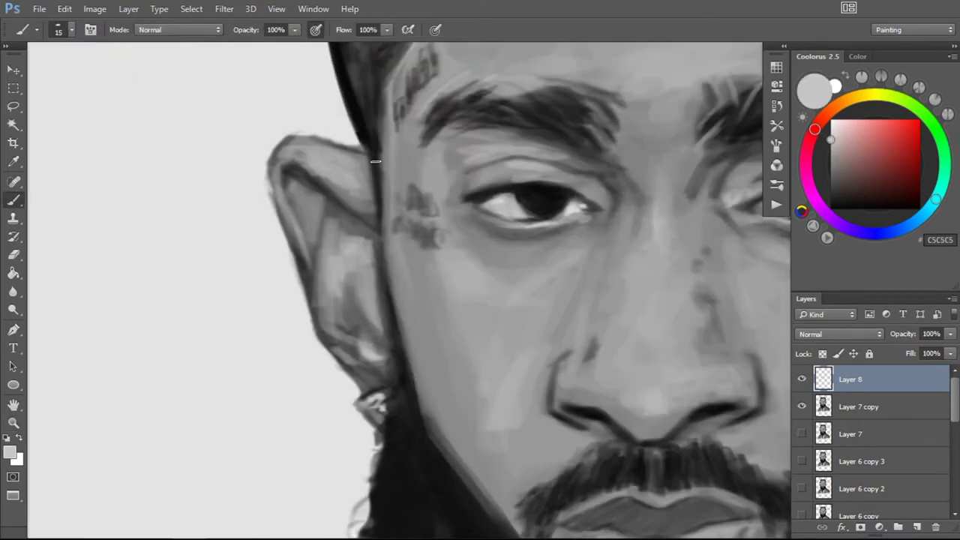
pyautogui.moveTo(570, 208); pyautogui.dragTo(435, 204)
pyautogui.moveTo(517, 381); pyautogui.dragTo(522, 402)
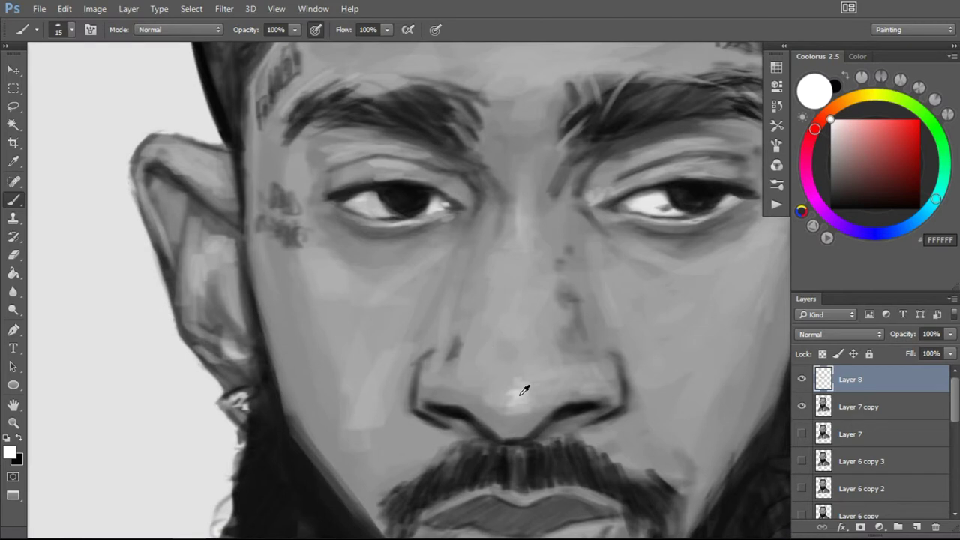
pyautogui.moveTo(657, 356); pyautogui.dragTo(653, 380)
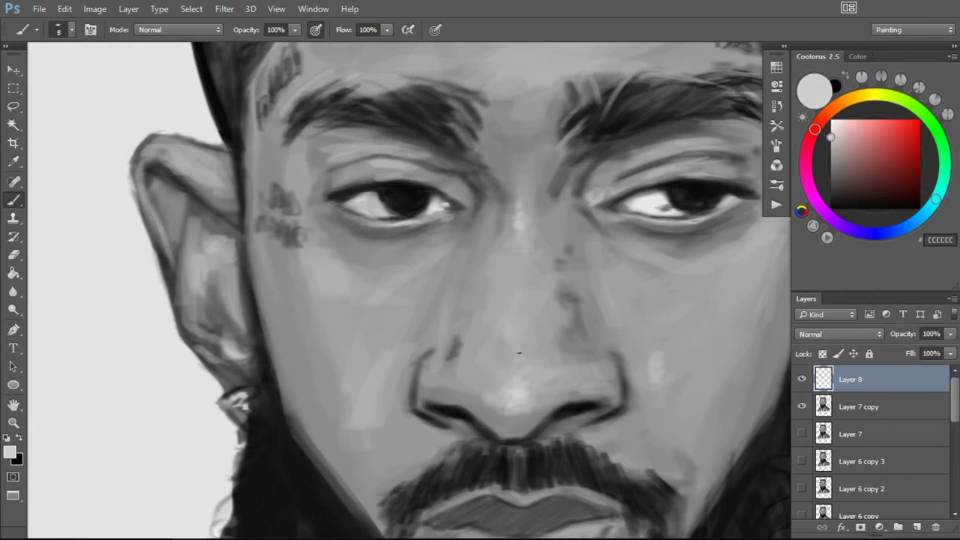
# Set black as the painting colour and sample grey skin tones near the nose
pyautogui.press('x')
pyautogui.keyDown('alt'); pyautogui.click(464, 350); pyautogui.keyUp('alt')
pyautogui.press('[')
pyautogui.press('[')
pyautogui.press('[')
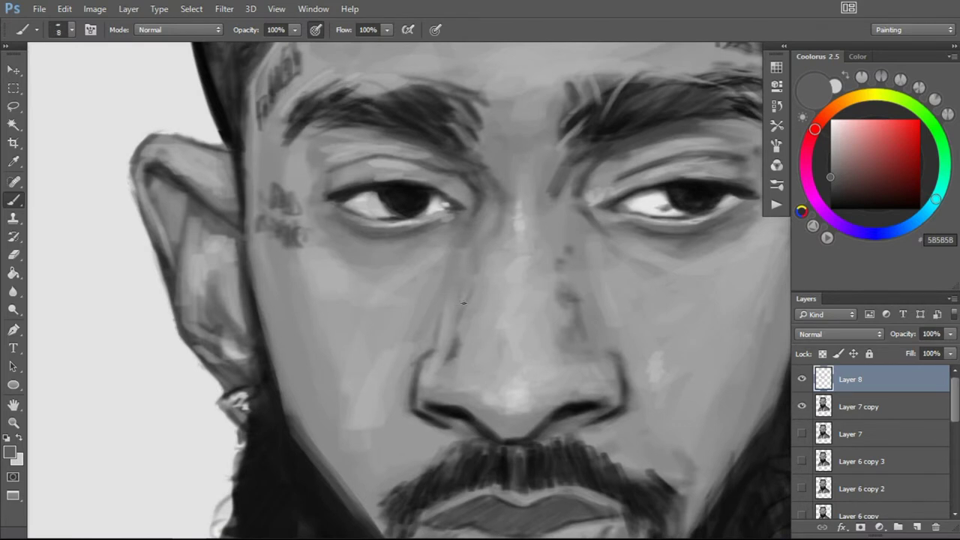
pyautogui.keyDown('alt'); pyautogui.click(591, 224); pyautogui.keyUp('alt')
pyautogui.press(']')
pyautogui.press(']')
pyautogui.press(']')
pyautogui.moveTo(638, 225); pyautogui.dragTo(570, 270)
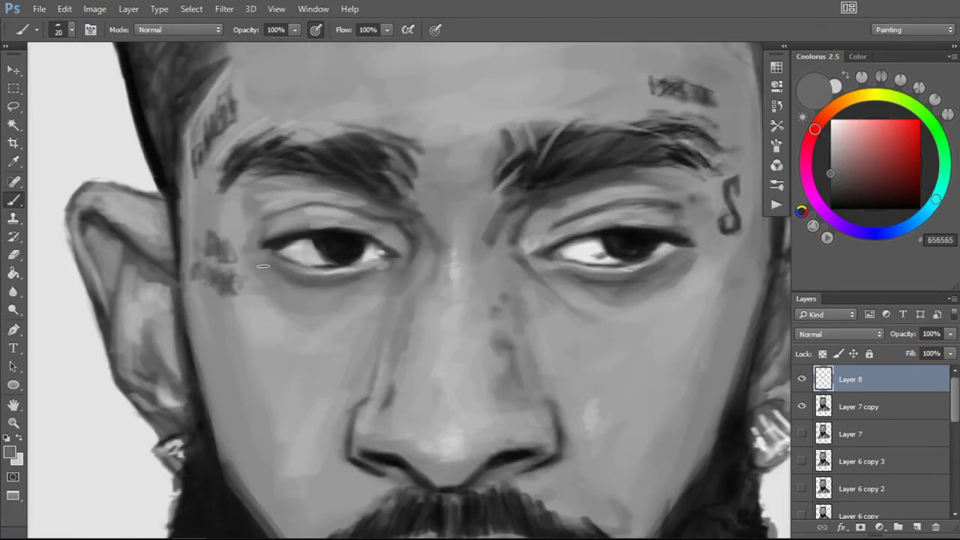
# Sample lighter and darker greys from the face, nose and cheek while tuning brush size
pyautogui.keyDown('alt'); pyautogui.click(426, 370); pyautogui.keyUp('alt')
pyautogui.press(']')
pyautogui.press(']')
pyautogui.press(']')
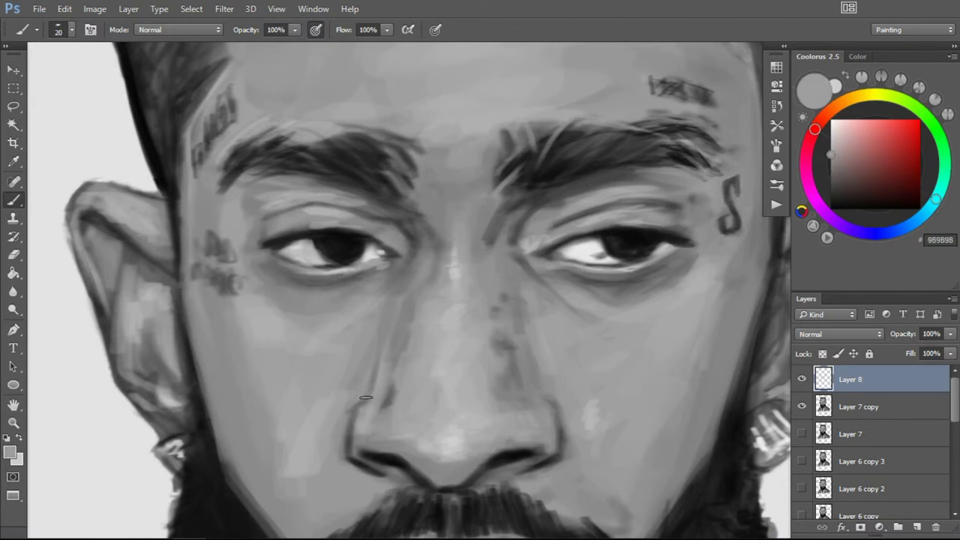
pyautogui.keyDown('alt'); pyautogui.click(383, 399); pyautogui.keyUp('alt')
pyautogui.press('[')
pyautogui.press('[')
pyautogui.press('[')
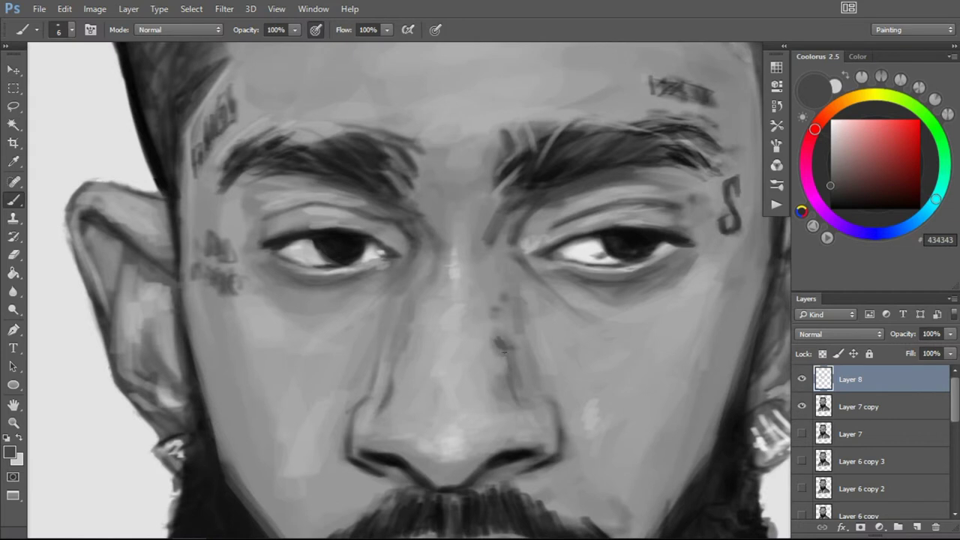
pyautogui.keyDown('alt'); pyautogui.click(504, 375); pyautogui.keyUp('alt')
pyautogui.press(']')
pyautogui.press(']')
pyautogui.press(']')
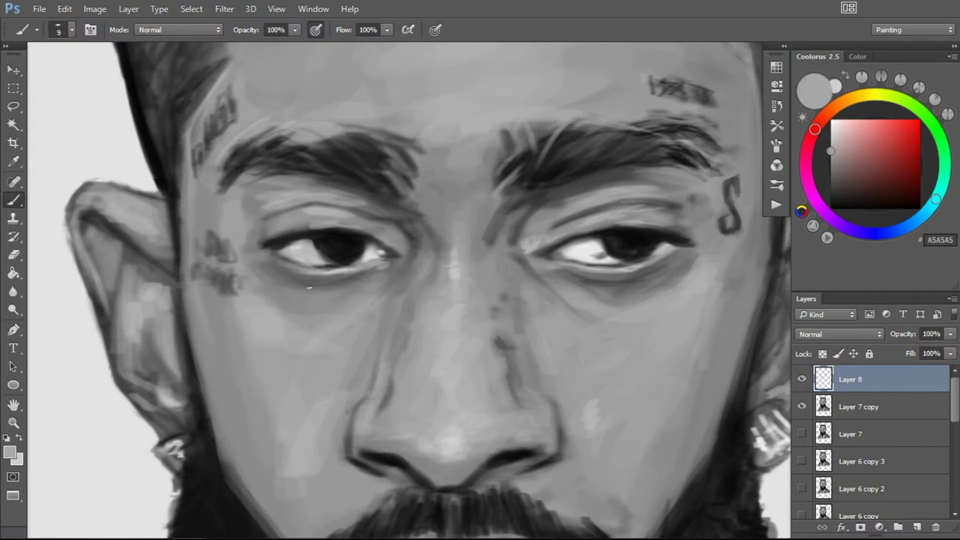
pyautogui.press(']')
pyautogui.keyDown('alt'); pyautogui.click(436, 439); pyautogui.keyUp('alt')
pyautogui.keyDown('alt'); pyautogui.click(647, 346); pyautogui.keyUp('alt')
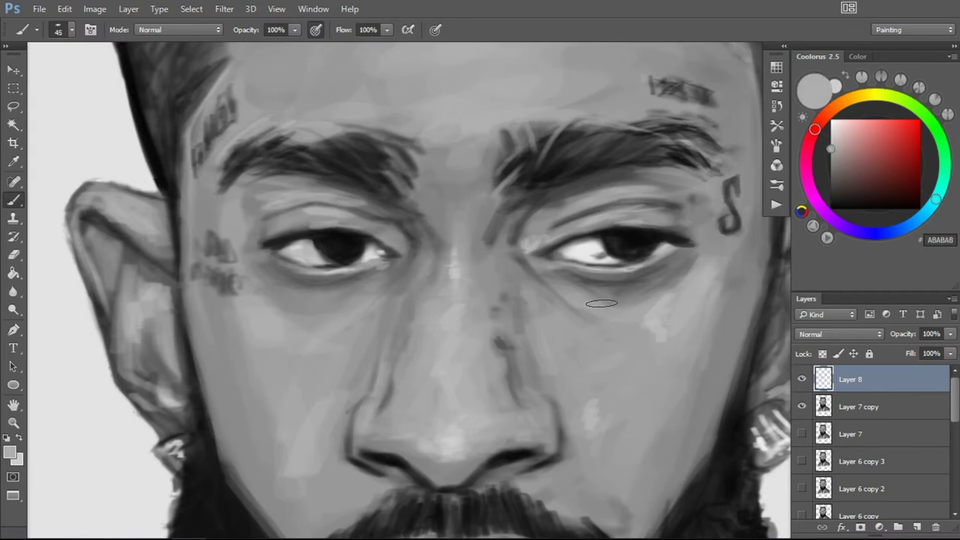
pyautogui.press('[')
pyautogui.press('[')
pyautogui.press('[')
pyautogui.press('[')
pyautogui.press('[')
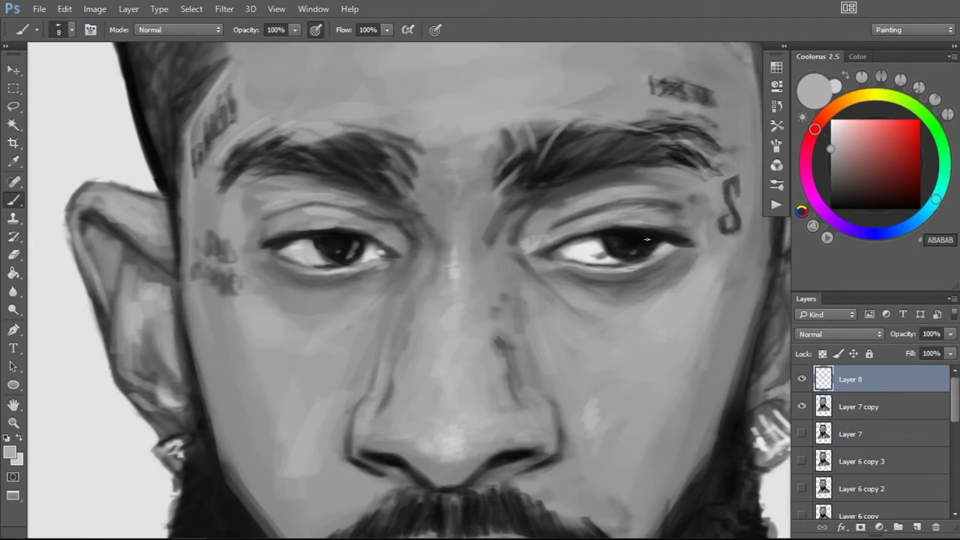
pyautogui.press('[')
# Darken the line between the lips and sample dark and light lip greys
pyautogui.keyDown('alt'); pyautogui.click(339, 248); pyautogui.keyUp('alt')
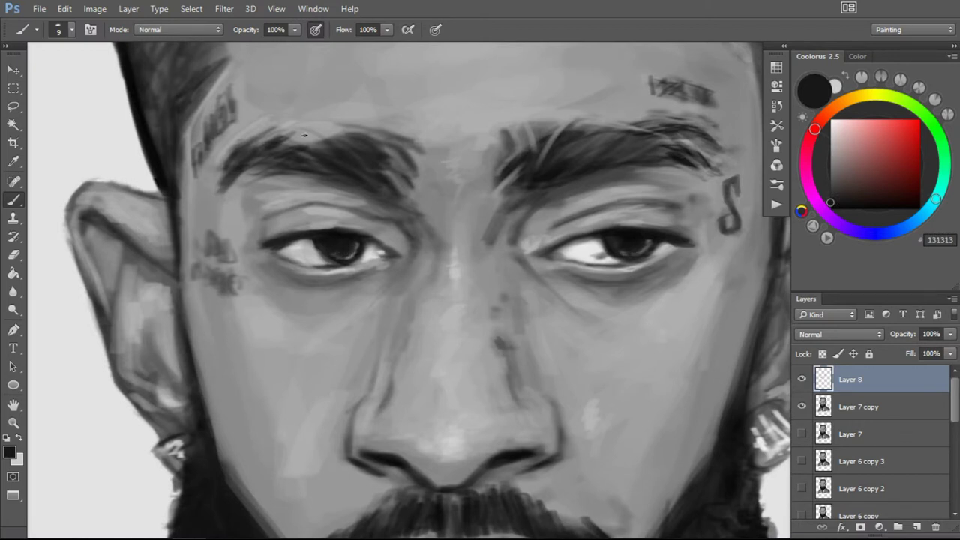
pyautogui.scroll(-5, 304, 135)
pyautogui.keyDown('alt'); pyautogui.click(536, 332); pyautogui.keyUp('alt')
pyautogui.moveTo(491, 398)
pyautogui.mouseDown()
pyautogui.moveTo(555, 384)
pyautogui.moveTo(434, 380)
pyautogui.mouseUp()
pyautogui.keyDown('alt'); pyautogui.click(463, 360); pyautogui.keyUp('alt')
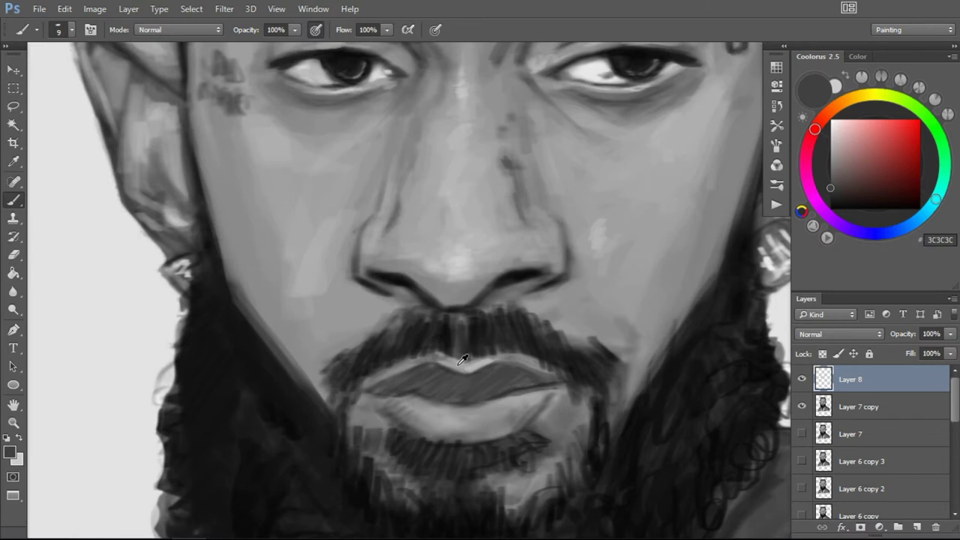
pyautogui.keyDown('alt'); pyautogui.click(497, 360); pyautogui.keyUp('alt')
pyautogui.keyDown('alt'); pyautogui.click(440, 367); pyautogui.keyUp('alt')
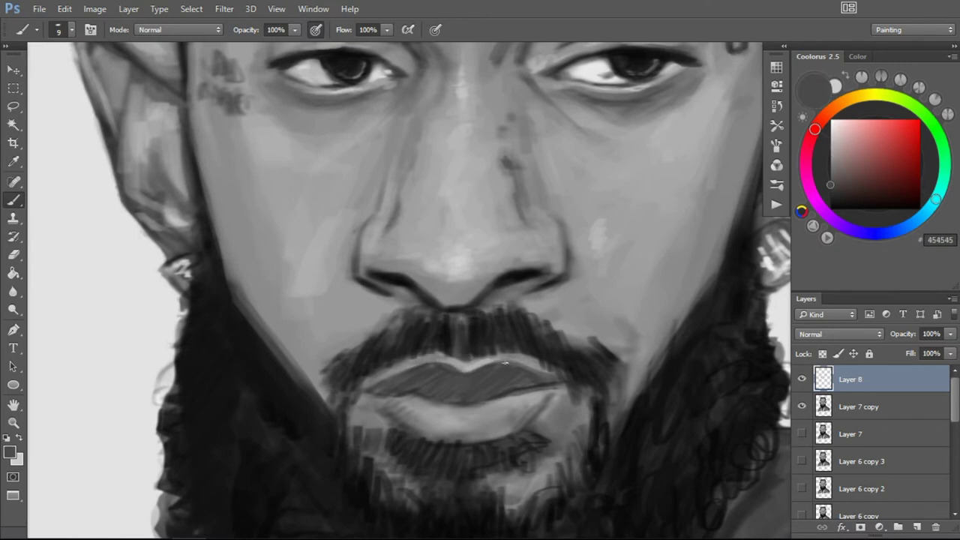
# Paint dark and light hair strokes on the chin beard and below the lower lip
pyautogui.press('[')
pyautogui.press('[')
pyautogui.moveTo(495, 405); pyautogui.dragTo(540, 431)
pyautogui.moveTo(427, 431); pyautogui.dragTo(469, 427)
pyautogui.scroll(-3, 450, 427)
pyautogui.keyDown('alt'); pyautogui.click(491, 415); pyautogui.keyUp('alt')
pyautogui.moveTo(501, 372); pyautogui.dragTo(518, 390)
pyautogui.press('[')
pyautogui.moveTo(411, 409); pyautogui.dragTo(404, 384)
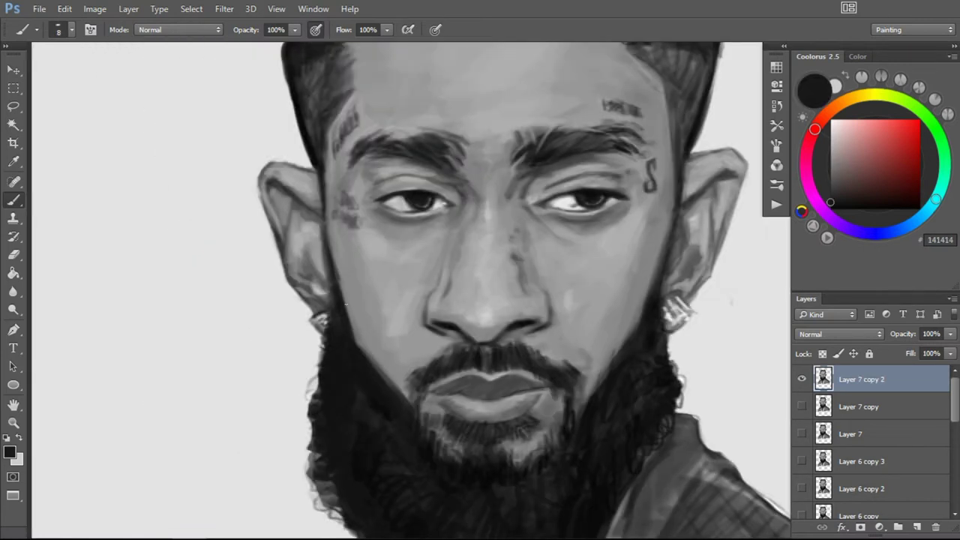
# Darken the left jawline along the beard and touch up the left face edge
pyautogui.moveTo(344, 303); pyautogui.dragTo(362, 352)
pyautogui.keyDown('alt'); pyautogui.click(351, 243); pyautogui.keyUp('alt')
pyautogui.moveTo(321, 180); pyautogui.dragTo(322, 225)
pyautogui.press(']')
pyautogui.press(']')
pyautogui.keyDown('alt'); pyautogui.click(327, 157); pyautogui.keyUp('alt')
pyautogui.moveTo(327, 154); pyautogui.dragTo(326, 204)
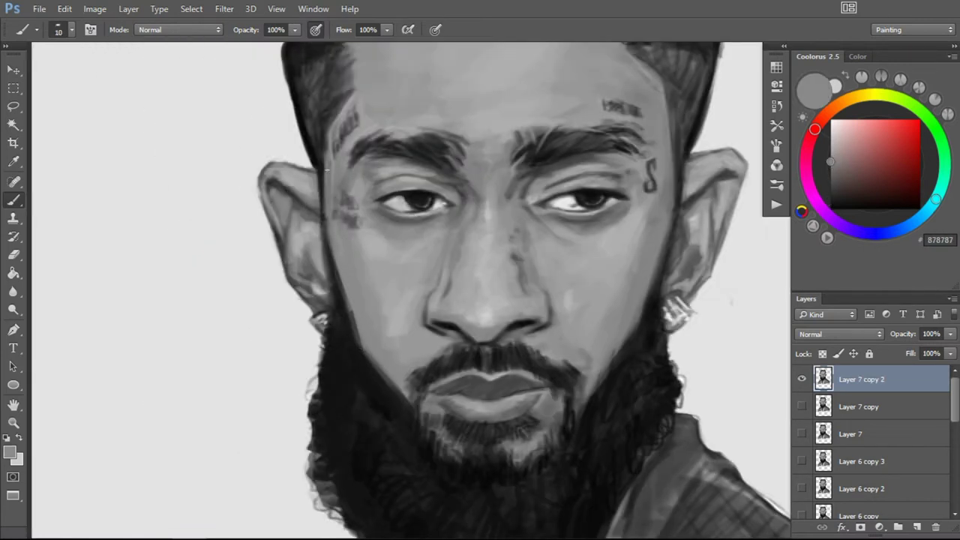
# Darken the hair near the right temple and sample greys from the forehead and hair
pyautogui.keyDown('alt'); pyautogui.click(331, 192); pyautogui.keyUp('alt')
pyautogui.press(']')
pyautogui.press(']')
pyautogui.press(']')
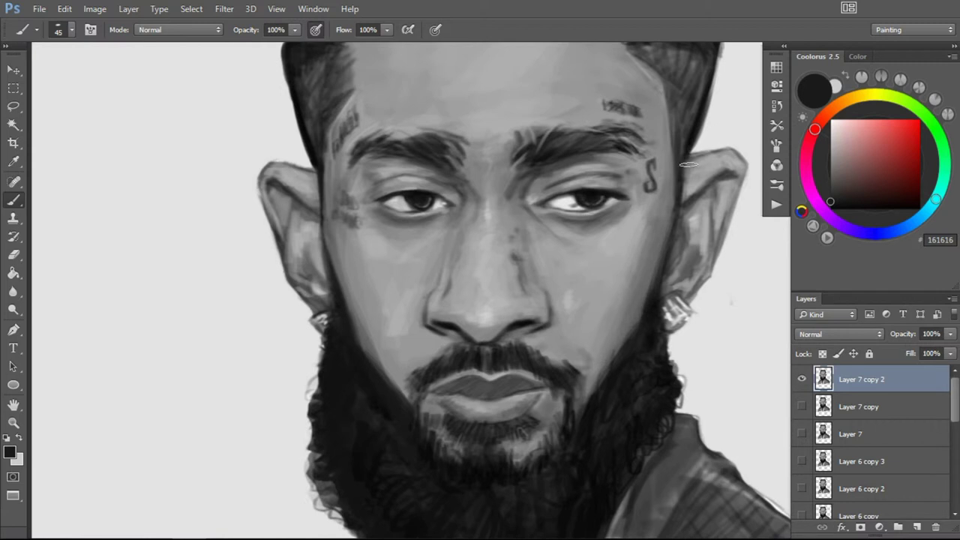
pyautogui.press('[')
pyautogui.press('[')
pyautogui.press('[')
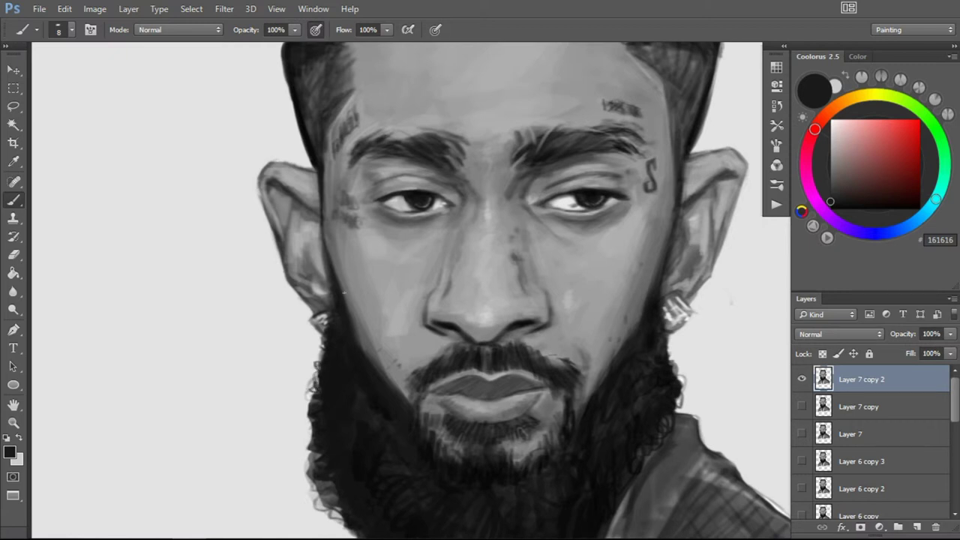
pyautogui.moveTo(357, 362); pyautogui.dragTo(394, 459)
pyautogui.moveTo(660, 138); pyautogui.dragTo(698, 178)
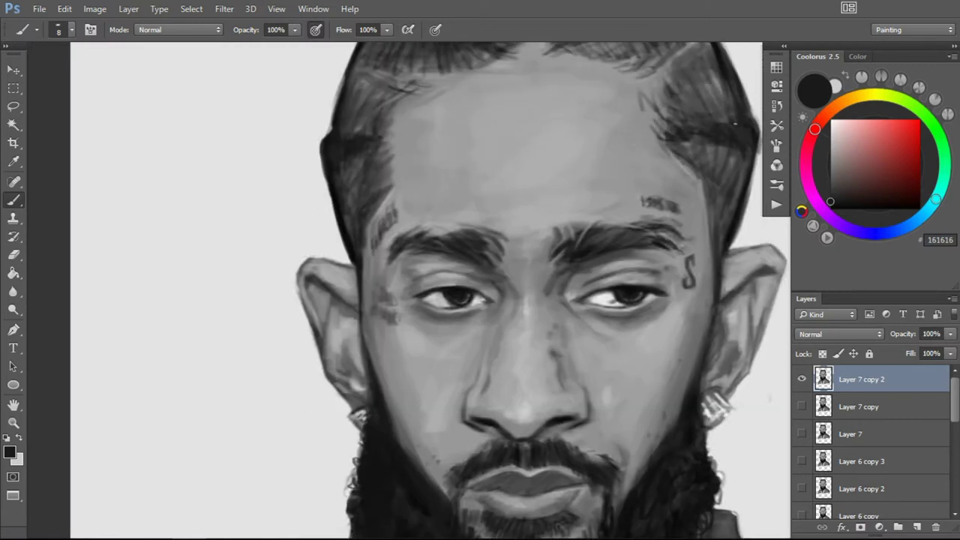
pyautogui.keyDown('alt'); pyautogui.click(500, 129); pyautogui.keyUp('alt')
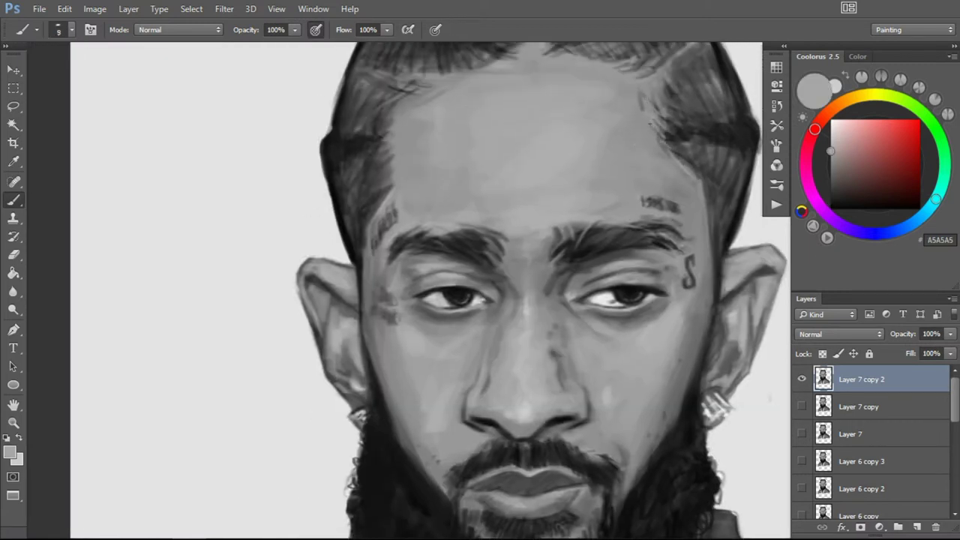
pyautogui.moveTo(659, 43); pyautogui.dragTo(652, 125)
pyautogui.press(']')
pyautogui.press(']')
pyautogui.keyDown('alt'); pyautogui.click(514, 156); pyautogui.keyUp('alt')
# Paint dark hair strokes along the part, across the crown and down the right side
pyautogui.moveTo(525, 125)
pyautogui.mouseDown()
pyautogui.moveTo(540, 192)
pyautogui.moveTo(551, 105)
pyautogui.mouseUp()
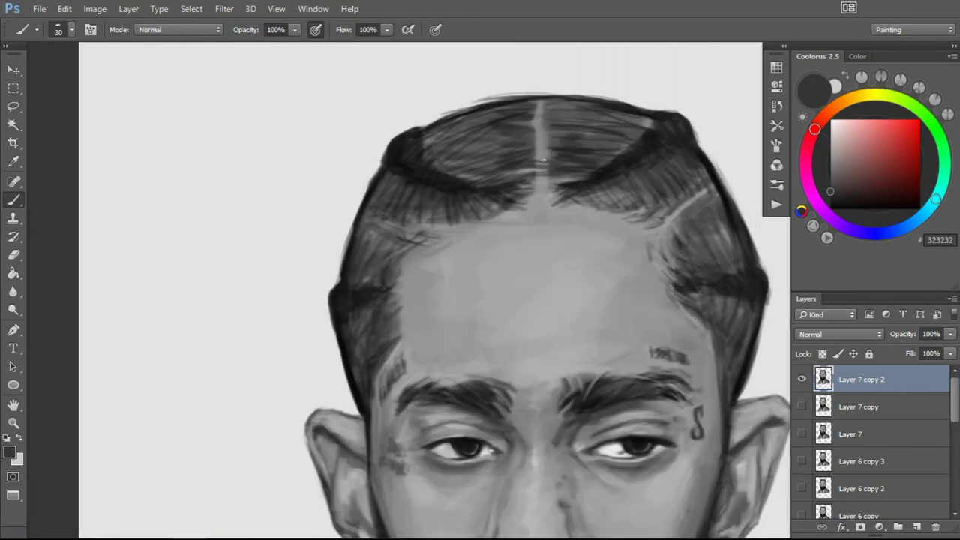
pyautogui.press(']')
pyautogui.press('[')
pyautogui.press('[')
pyautogui.press('[')
pyautogui.moveTo(570, 194); pyautogui.dragTo(539, 180)
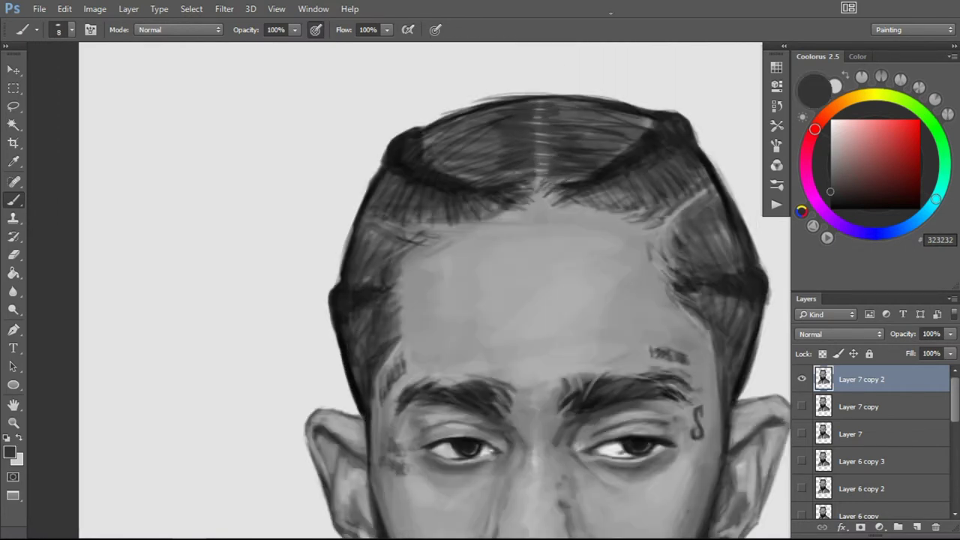
pyautogui.press(']')
pyautogui.press(']')
pyautogui.press(']')
pyautogui.press('d')
pyautogui.moveTo(518, 105)
pyautogui.mouseDown()
pyautogui.moveTo(480, 131)
pyautogui.moveTo(499, 199)
pyautogui.mouseUp()
pyautogui.moveTo(487, 146); pyautogui.dragTo(431, 180)
pyautogui.press(']')
pyautogui.press(']')
pyautogui.moveTo(589, 105)
pyautogui.mouseDown()
pyautogui.moveTo(555, 143)
pyautogui.moveTo(555, 180)
pyautogui.mouseUp()
pyautogui.moveTo(675, 118); pyautogui.dragTo(645, 157)
pyautogui.moveTo(701, 213); pyautogui.dragTo(608, 176)
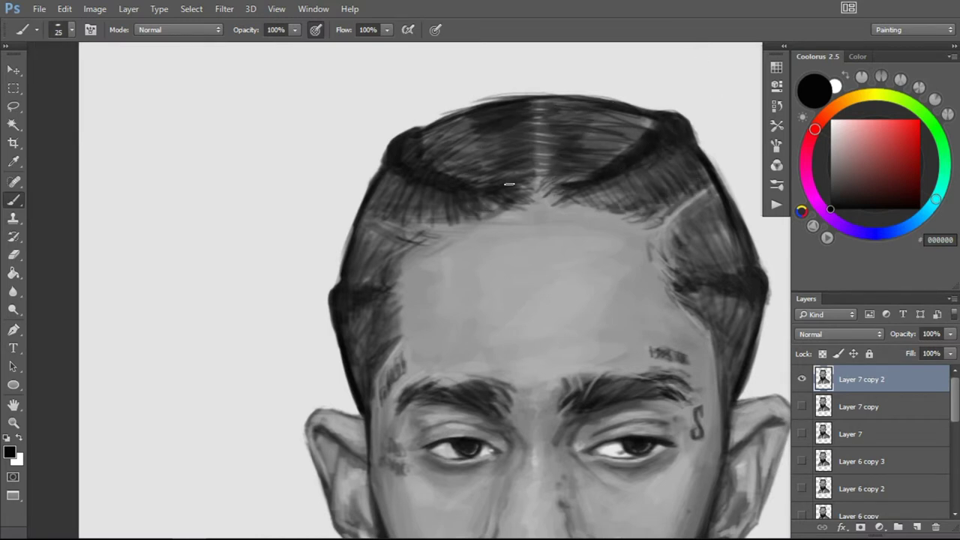
# Paint a light-grey part line through the hair, lighten the left hairline, and zoom out
pyautogui.press('[')
pyautogui.keyDown('alt'); pyautogui.click(546, 214); pyautogui.keyUp('alt')
pyautogui.moveTo(534, 158); pyautogui.dragTo(535, 180)
pyautogui.moveTo(538, 102); pyautogui.dragTo(537, 168)
pyautogui.moveTo(537, 120); pyautogui.dragTo(537, 177)
pyautogui.press('[')
pyautogui.moveTo(535, 99); pyautogui.dragTo(535, 168)
pyautogui.moveTo(537, 135); pyautogui.dragTo(534, 197)
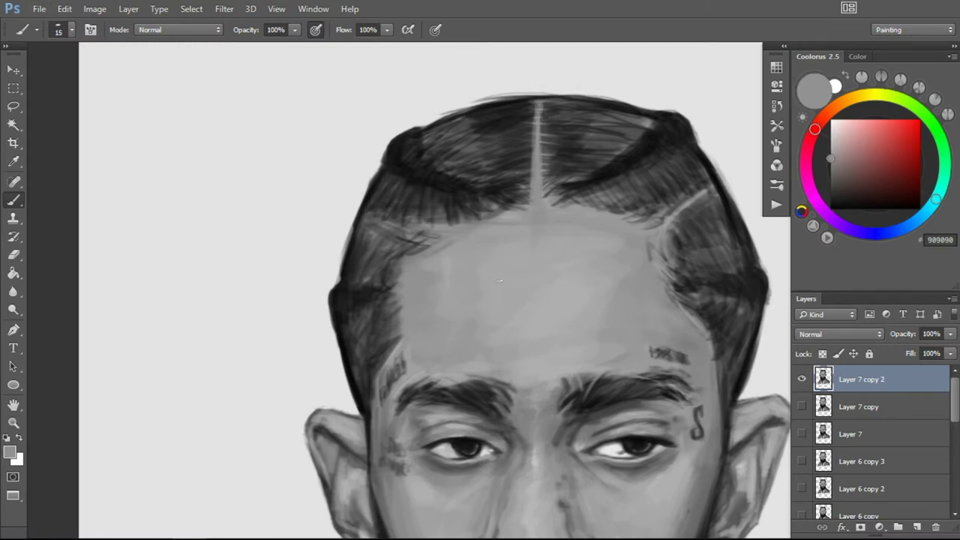
pyautogui.moveTo(430, 232); pyautogui.dragTo(368, 218)
pyautogui.keyDown('alt'); pyautogui.click(219, 303); pyautogui.keyUp('alt')
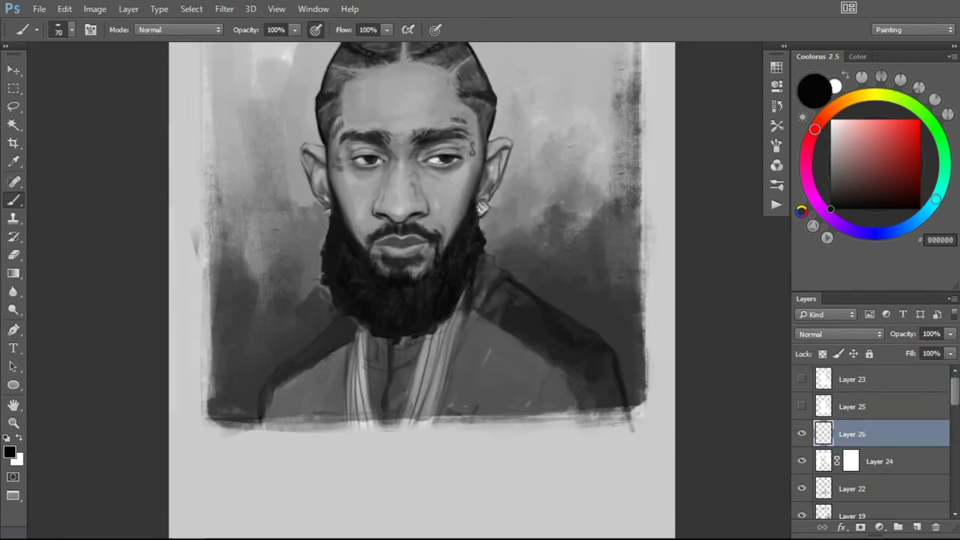
# Darken the right and left shoulder lines of the jacket toward the neck and chest
pyautogui.press('[')
pyautogui.press('[')
pyautogui.moveTo(611, 410); pyautogui.dragTo(486, 291)
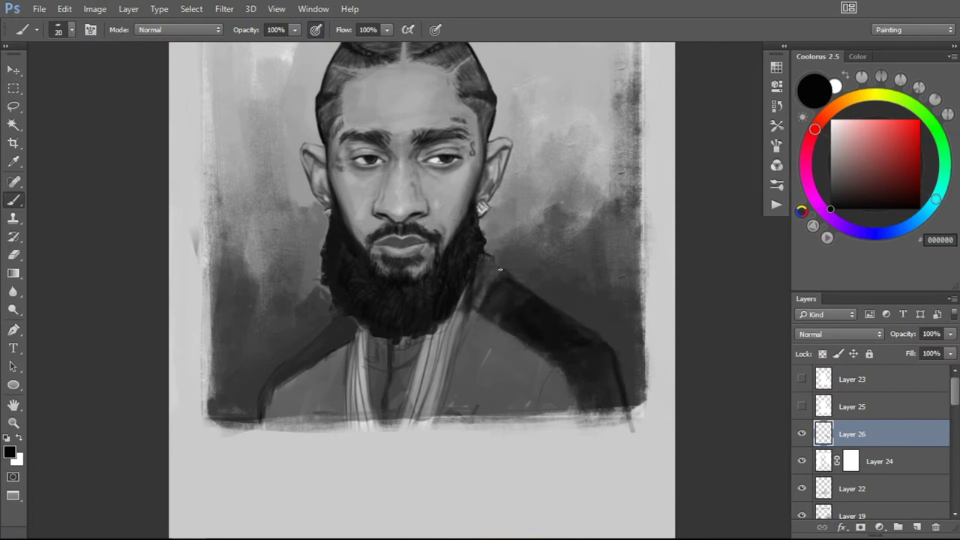
pyautogui.moveTo(299, 341)
pyautogui.mouseDown()
pyautogui.moveTo(259, 416)
pyautogui.moveTo(258, 401)
pyautogui.mouseUp()
pyautogui.moveTo(347, 319); pyautogui.dragTo(274, 381)
pyautogui.keyDown('alt'); pyautogui.click(322, 359); pyautogui.keyUp('alt')
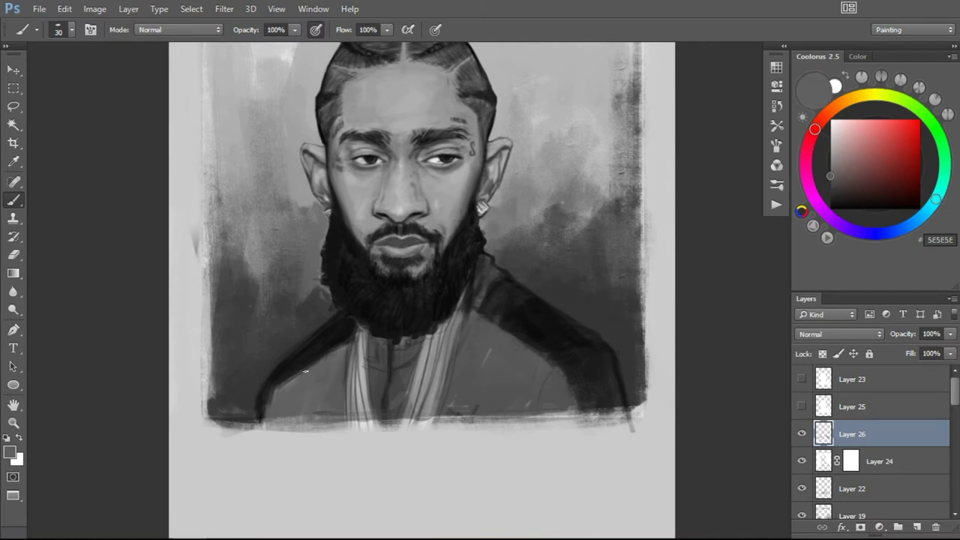
# On a new layer, paint dark shading across the chest and set it to 75% opacity
pyautogui.hotkey('ctrl', 'shift', 'alt', 'n')
pyautogui.keyDown('alt'); pyautogui.click(405, 300); pyautogui.keyUp('alt')
pyautogui.press(']')
pyautogui.press(']')
pyautogui.press(']')
pyautogui.moveTo(484, 262); pyautogui.dragTo(439, 412)
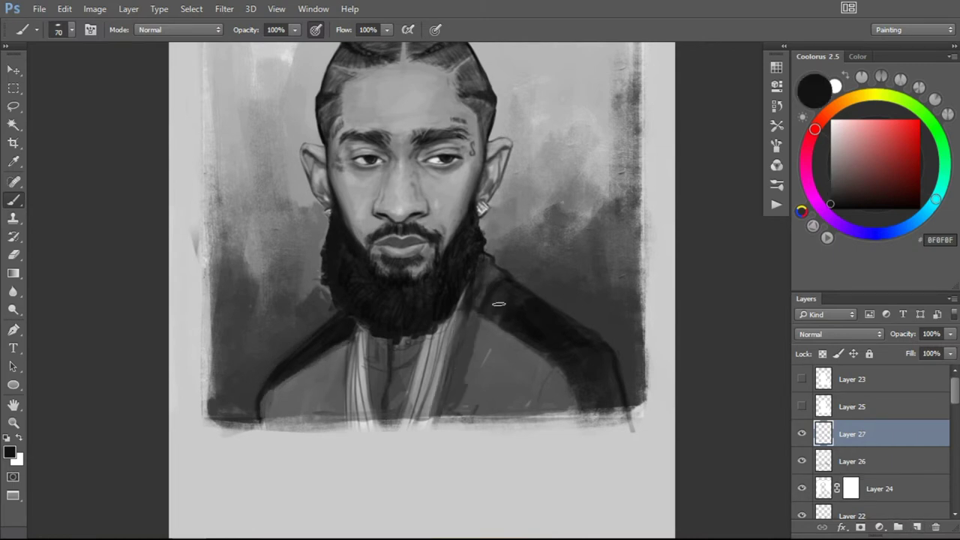
pyautogui.moveTo(525, 315); pyautogui.dragTo(458, 417)
pyautogui.moveTo(457, 312)
pyautogui.mouseDown()
pyautogui.moveTo(415, 387)
pyautogui.moveTo(352, 416)
pyautogui.mouseUp()
pyautogui.moveTo(345, 341); pyautogui.dragTo(270, 416)
pyautogui.moveTo(950, 334); pyautogui.dragTo(932, 350)
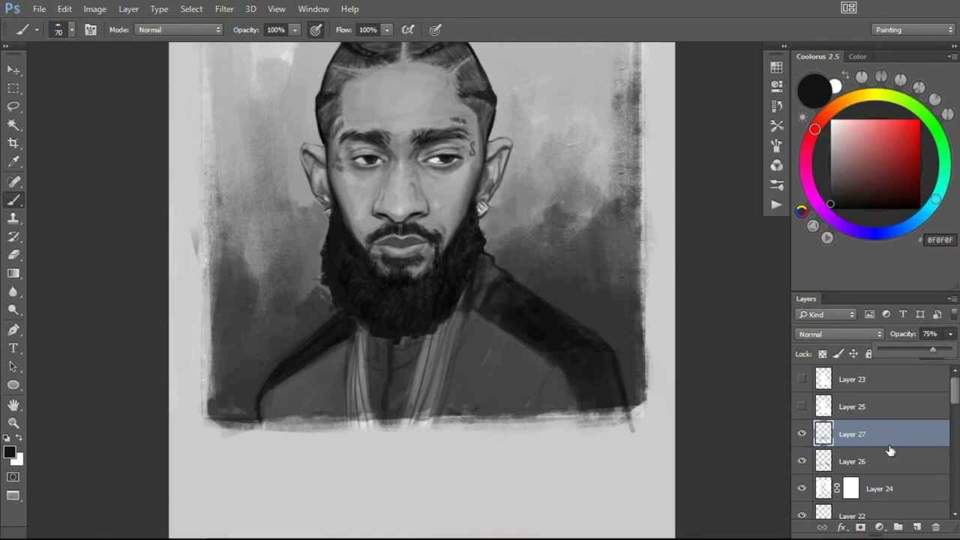
# Add new layers above Layer 24, clipping one to it, and set white as the colour
pyautogui.click(881, 489)
pyautogui.hotkey('ctrl', 'shift', 'alt', 'n')
pyautogui.hotkey('ctrl', 'alt', 'g')
pyautogui.press('z')
pyautogui.keyDown('alt'); pyautogui.click(500, 368); pyautogui.keyUp('alt')
pyautogui.press('g')
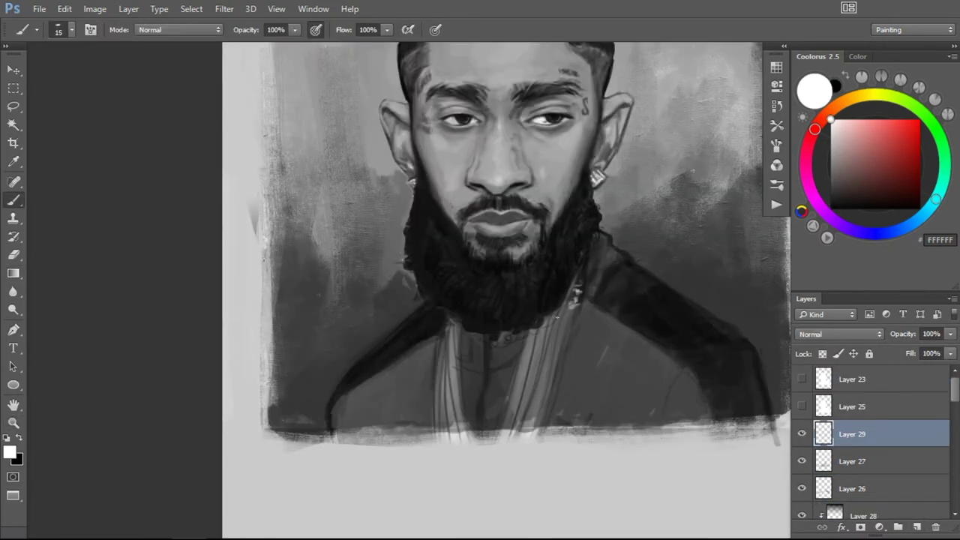
# Paint white chain-link highlights down the right necklace strand
pyautogui.moveTo(568, 324); pyautogui.dragTo(544, 418)
pyautogui.moveTo(579, 279); pyautogui.dragTo(558, 321)
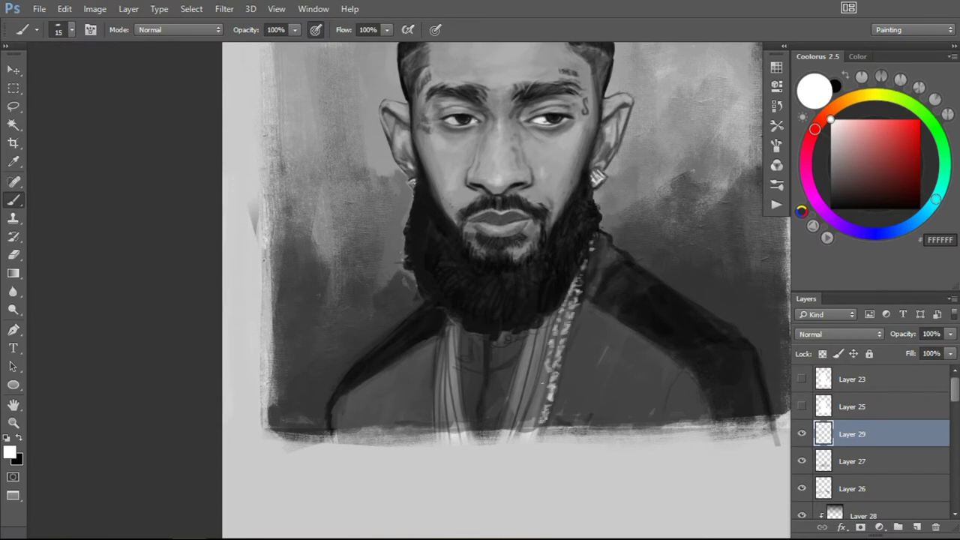
pyautogui.moveTo(544, 389); pyautogui.dragTo(528, 423)
pyautogui.moveTo(547, 321); pyautogui.dragTo(519, 422)
pyautogui.moveTo(547, 320); pyautogui.dragTo(535, 375)
pyautogui.moveTo(510, 424)
pyautogui.mouseDown()
pyautogui.moveTo(531, 330)
pyautogui.moveTo(518, 404)
pyautogui.mouseUp()
# Paint white chain links down the left necklace strand and add a layer above Layer 29
pyautogui.moveTo(463, 419)
pyautogui.mouseDown()
pyautogui.moveTo(453, 323)
pyautogui.moveTo(433, 429)
pyautogui.mouseUp()
pyautogui.moveTo(437, 351)
pyautogui.mouseDown()
pyautogui.moveTo(440, 424)
pyautogui.moveTo(441, 378)
pyautogui.moveTo(448, 429)
pyautogui.mouseUp()
pyautogui.moveTo(446, 322); pyautogui.dragTo(446, 360)
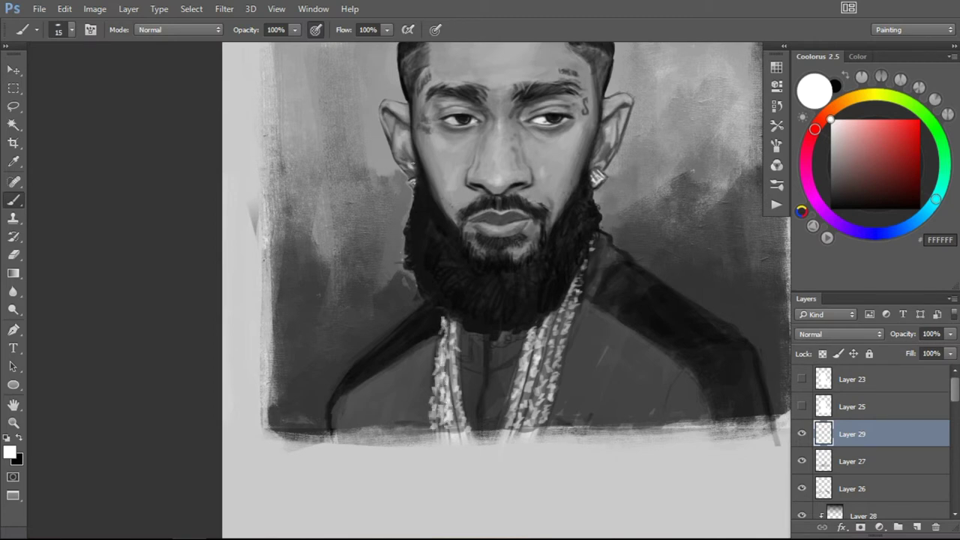
pyautogui.click(917, 527)
pyautogui.press('x')
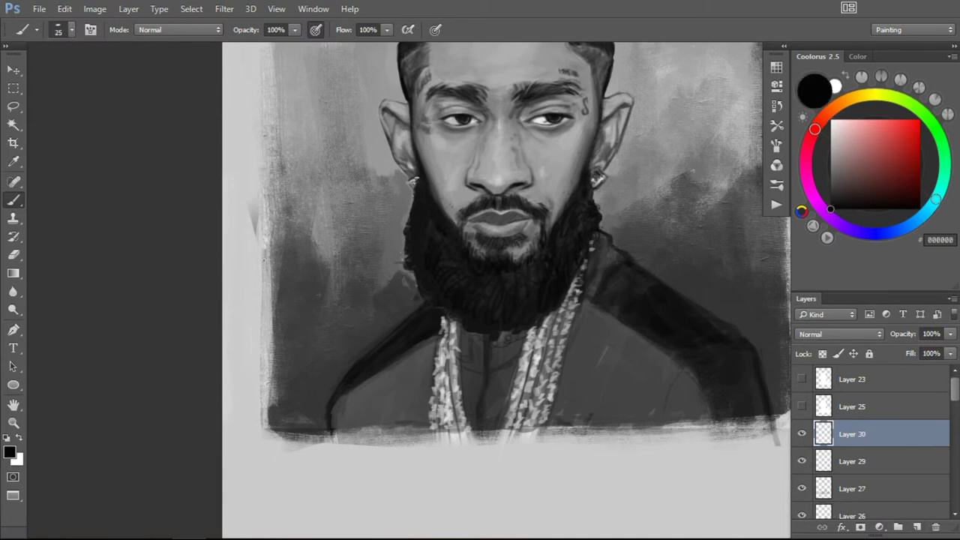
# Shade along the right necklace strand and darken the area below the chest
pyautogui.press('[')
pyautogui.press('[')
pyautogui.press('[')
pyautogui.moveTo(526, 367); pyautogui.dragTo(513, 439)
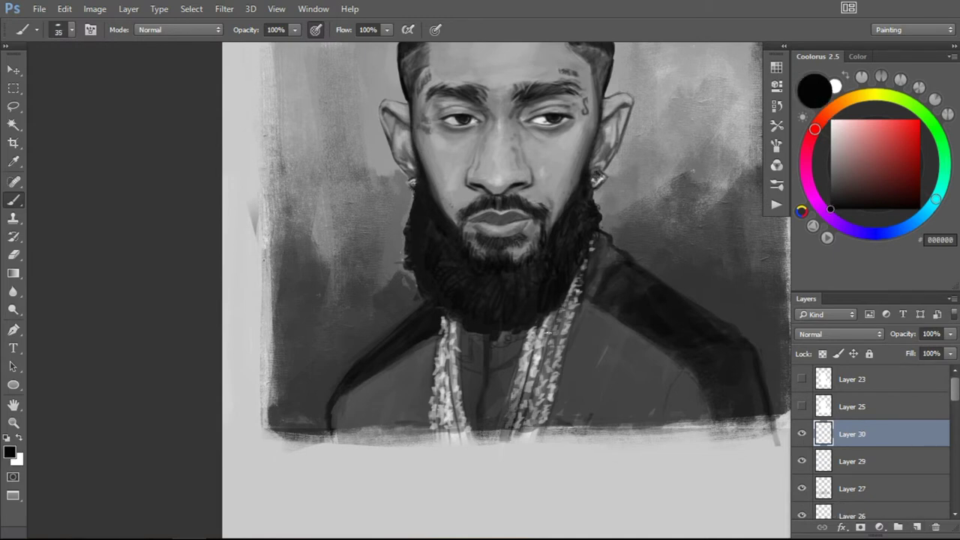
pyautogui.moveTo(552, 315); pyautogui.dragTo(501, 469)
pyautogui.press('[')
pyautogui.press('[')
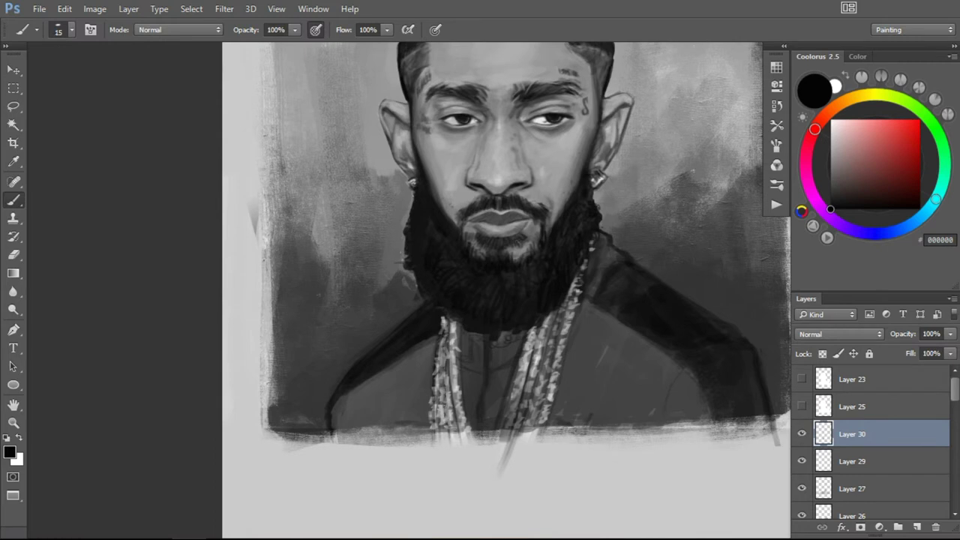
# On a new layer, paint a near-black curve on the right shoulder
pyautogui.click(916, 527)
pyautogui.press(']')
pyautogui.press(']')
pyautogui.moveTo(384, 191); pyautogui.dragTo(328, 161)
pyautogui.keyDown('alt'); pyautogui.click(491, 93); pyautogui.keyUp('alt')
pyautogui.moveTo(616, 342); pyautogui.dragTo(607, 391)
pyautogui.press('[')
# On a new layer, paint white highlights on the earring and the chain with a small brush
pyautogui.press('[')
pyautogui.press('[')
pyautogui.press('x')
pyautogui.press('[')
pyautogui.press('[')
pyautogui.press('[')
pyautogui.hotkey('ctrl', 'shift', 'alt', 'n')
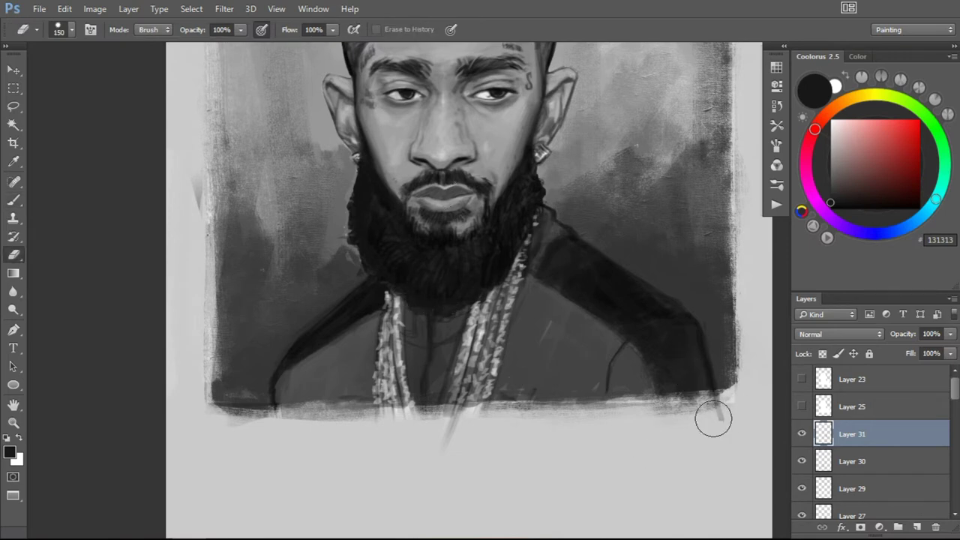
pyautogui.hotkey('ctrl', '+')
pyautogui.moveTo(535, 225); pyautogui.dragTo(534, 169)
pyautogui.moveTo(619, 195); pyautogui.dragTo(604, 215)
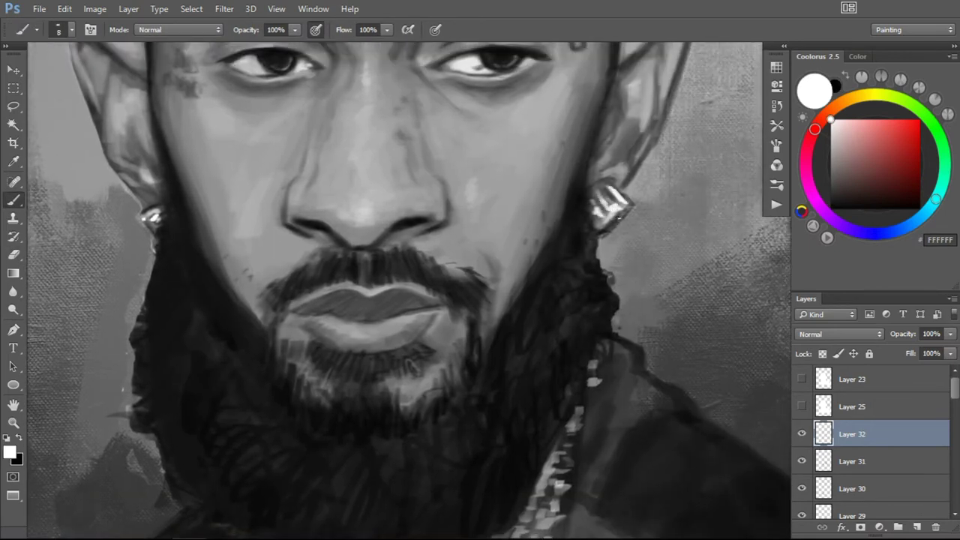
pyautogui.moveTo(555, 465); pyautogui.dragTo(551, 188)
# Add white dabs and short strokes along the right chain
pyautogui.click(570, 318)
pyautogui.click(568, 336)
pyautogui.press(']')
pyautogui.press(']')
pyautogui.moveTo(548, 413); pyautogui.dragTo(555, 388)
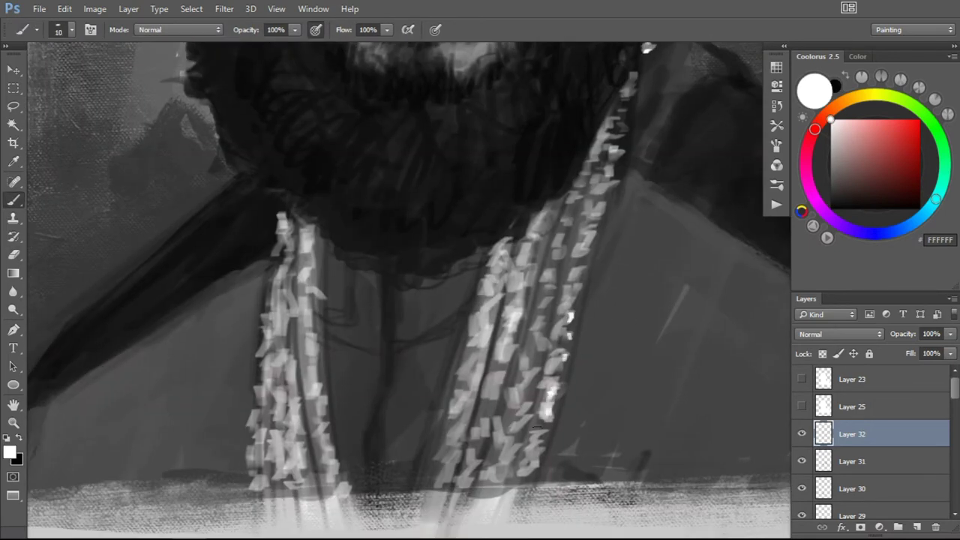
pyautogui.moveTo(534, 471); pyautogui.dragTo(560, 390)
pyautogui.moveTo(579, 294); pyautogui.dragTo(576, 276)
pyautogui.press(']')
pyautogui.moveTo(551, 413); pyautogui.dragTo(564, 336)
# Continue white glints up the right chain toward the earring
pyautogui.moveTo(536, 226); pyautogui.dragTo(527, 254)
pyautogui.moveTo(596, 219); pyautogui.dragTo(580, 268)
pyautogui.moveTo(604, 161); pyautogui.dragTo(602, 196)
pyautogui.moveTo(525, 284); pyautogui.dragTo(546, 290)
pyautogui.moveTo(532, 349); pyautogui.dragTo(525, 386)
pyautogui.click(512, 438)
pyautogui.click(511, 325)
pyautogui.click(533, 329)
pyautogui.click(550, 269)
# Add smaller white dabs along the lower right chain with a reduced brush
pyautogui.press('[')
pyautogui.press('[')
pyautogui.click(495, 398)
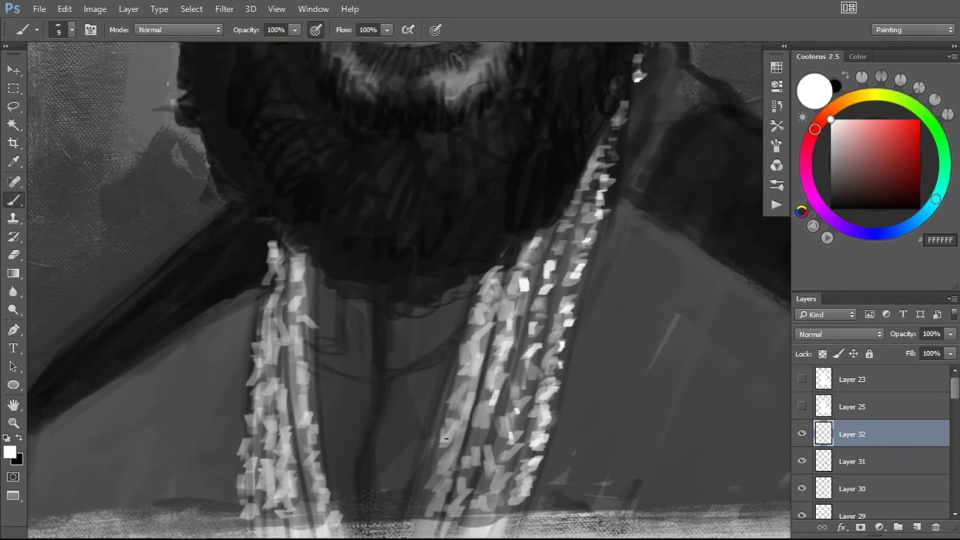
pyautogui.click(468, 344)
pyautogui.click(480, 293)
pyautogui.press(']')
pyautogui.click(507, 461)
# Add small white dabs along the left chain, then zoom out to the whole portrait
pyautogui.click(501, 495)
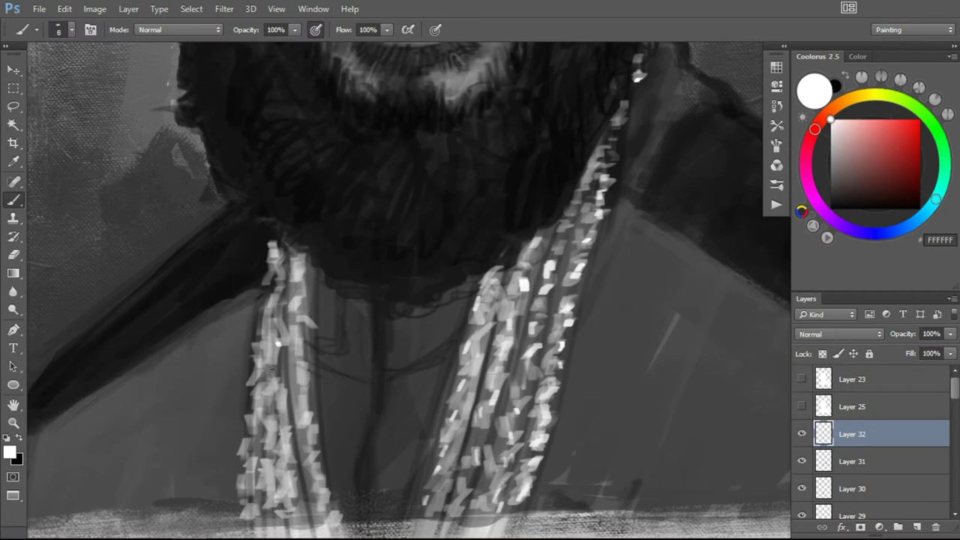
pyautogui.click(275, 367)
pyautogui.scroll(-3, 261, 282)
pyautogui.moveTo(338, 403); pyautogui.dragTo(311, 173)
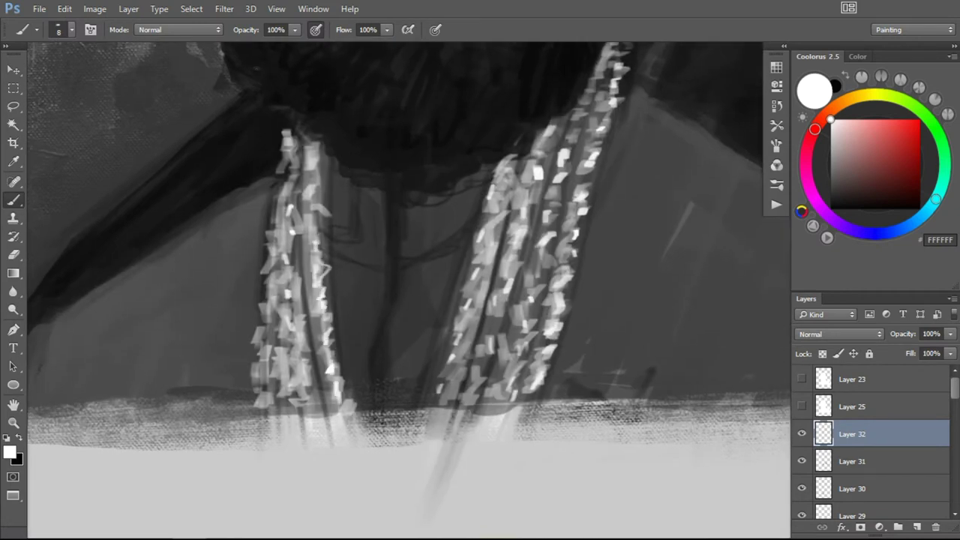
pyautogui.click(298, 363)
pyautogui.click(303, 392)
pyautogui.click(267, 385)
pyautogui.click(271, 319)
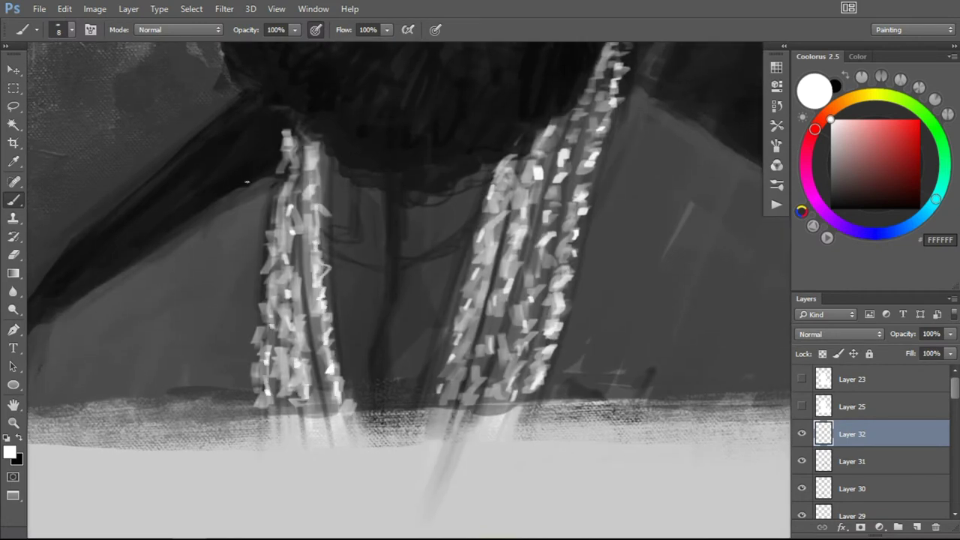
pyautogui.press('z')
pyautogui.moveTo(247, 180)
pyautogui.mouseDown()
pyautogui.moveTo(238, 299)
pyautogui.moveTo(297, 291)
pyautogui.mouseUp()
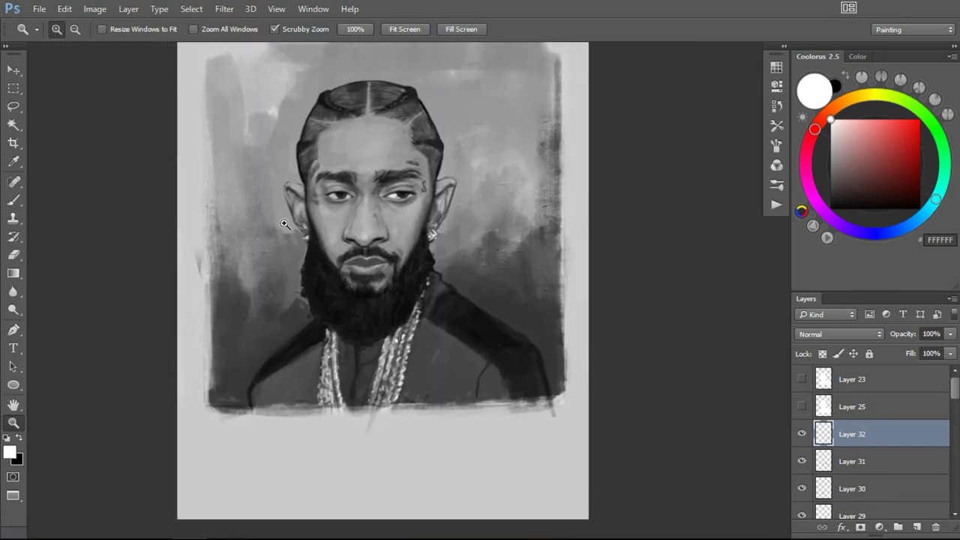
# Stamp all visible layers into a merged layer and slightly warp it with Liquify
pyautogui.hotkey('ctrl', 'alt', 'shift', 'e')
pyautogui.hotkey('shift', 'ctrl', 'x')
pyautogui.moveTo(266, 362); pyautogui.dragTo(327, 337)
pyautogui.press('Return')
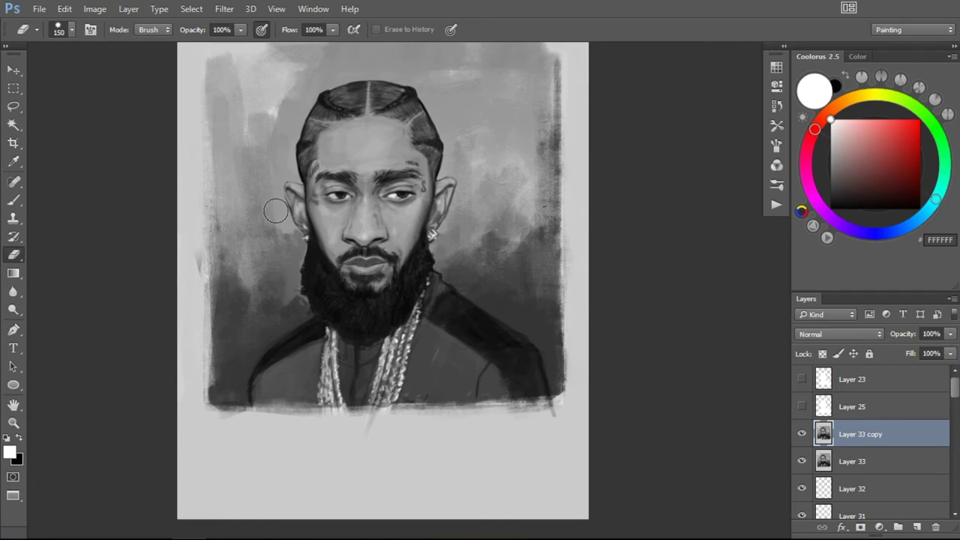
# On a new layer, darken the beard's left side with black brush strokes
pyautogui.hotkey('ctrl', 'shift', 'alt', 'n')
pyautogui.press('b')
pyautogui.click(777, 126)
pyautogui.click(685, 305)
pyautogui.keyDown('ctrl'); pyautogui.click(317, 264); pyautogui.keyUp('ctrl')
pyautogui.press('x')
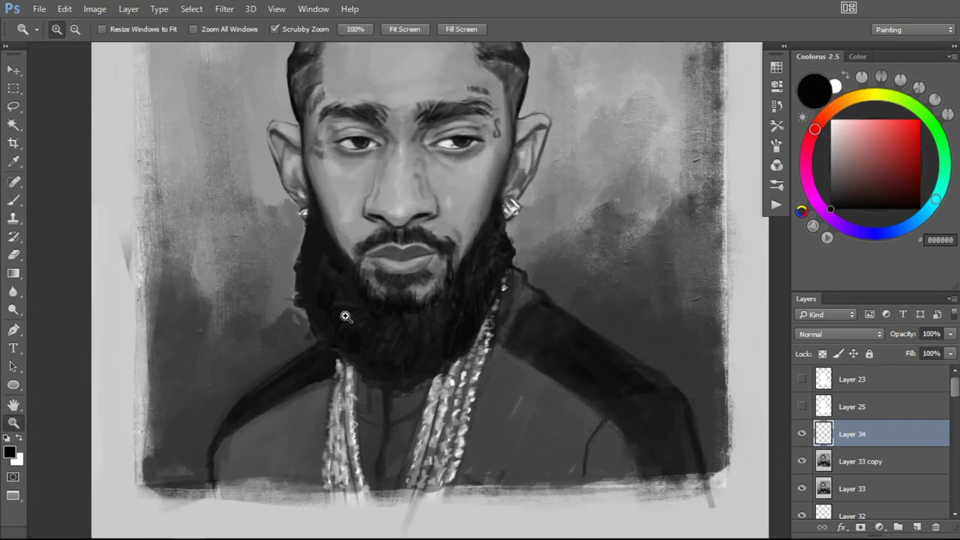
pyautogui.press('[')
pyautogui.press('[')
pyautogui.moveTo(455, 350); pyautogui.dragTo(297, 262)
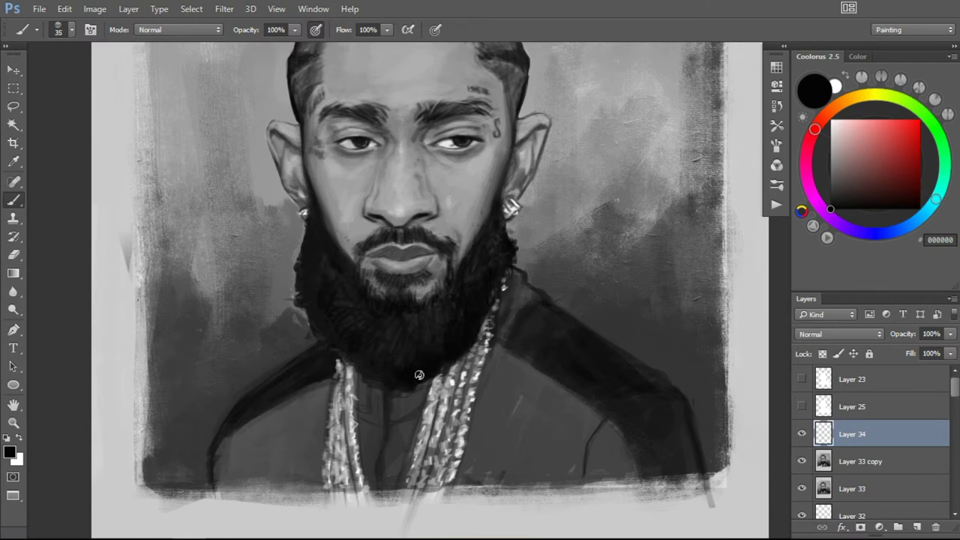
# Darken the beard's right edge and add curly strokes along its left edge
pyautogui.hotkey('ctrl', 'z')
pyautogui.press('[')
pyautogui.press('[')
pyautogui.moveTo(408, 390)
pyautogui.mouseDown()
pyautogui.moveTo(461, 345)
pyautogui.moveTo(512, 235)
pyautogui.mouseUp()
pyautogui.press(']')
pyautogui.press(']')
pyautogui.press(']')
pyautogui.moveTo(297, 289); pyautogui.dragTo(297, 244)
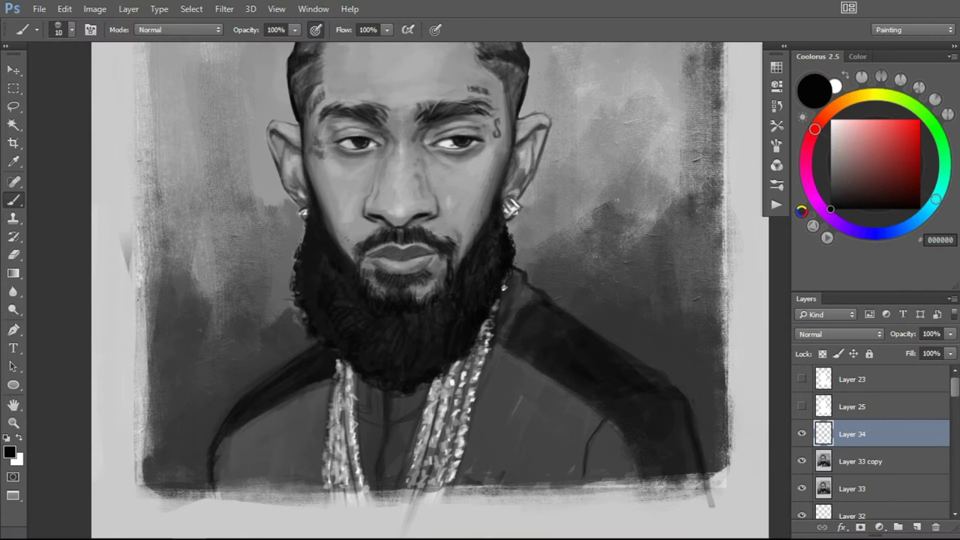
pyautogui.moveTo(291, 282); pyautogui.dragTo(300, 315)
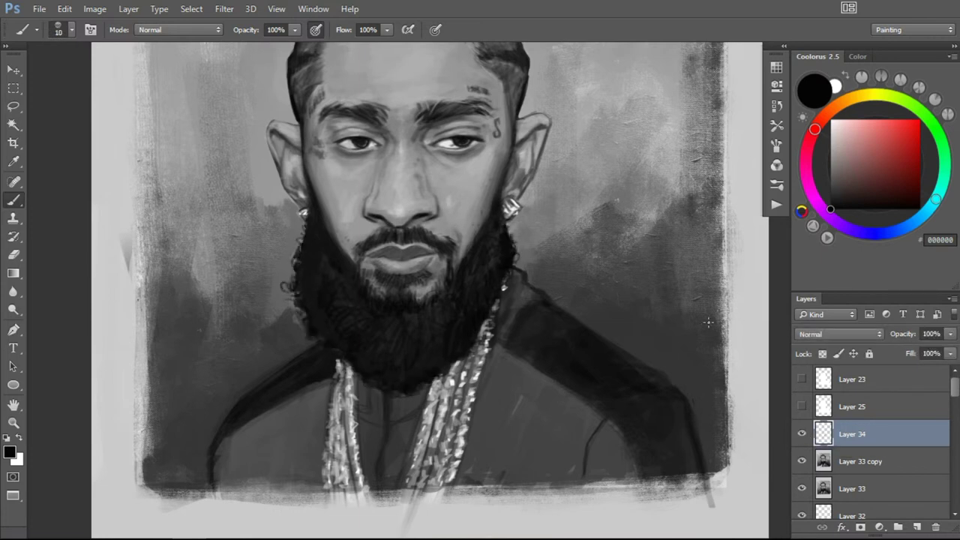
# Add a hair-detail layer and sample dark hair and forehead grey tones
pyautogui.scroll(3, 634, 200)
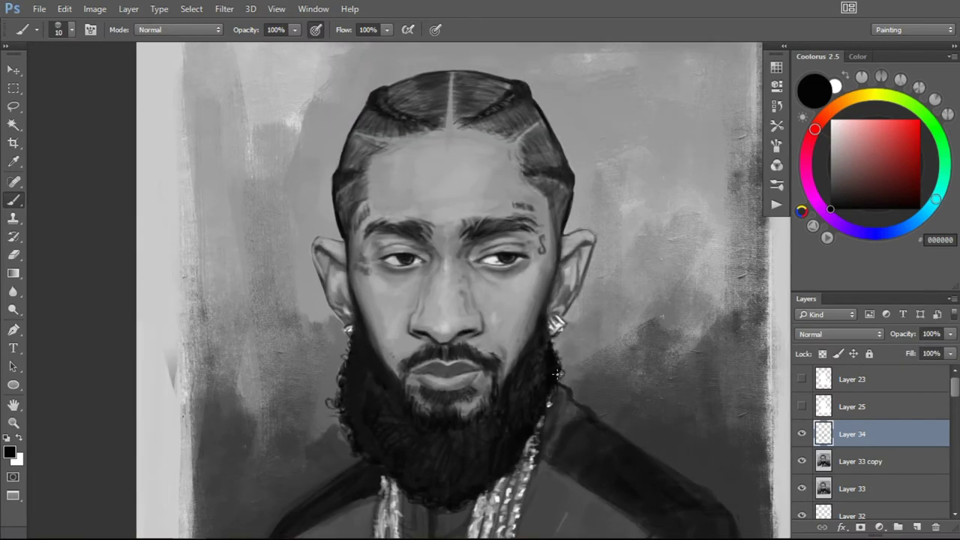
pyautogui.hotkey('ctrl', 'shift', 'alt', 'n')
pyautogui.click(776, 126)
pyautogui.click(752, 201)
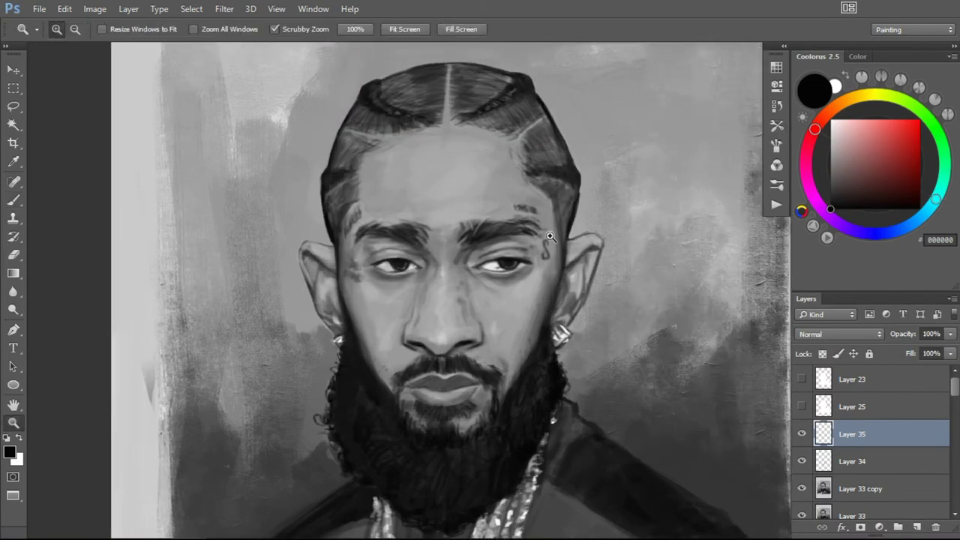
pyautogui.keyDown('alt'); pyautogui.click(539, 136); pyautogui.keyUp('alt')
pyautogui.press('[')
pyautogui.press('[')
pyautogui.press('[')
pyautogui.keyDown('alt'); pyautogui.click(540, 131); pyautogui.keyUp('alt')
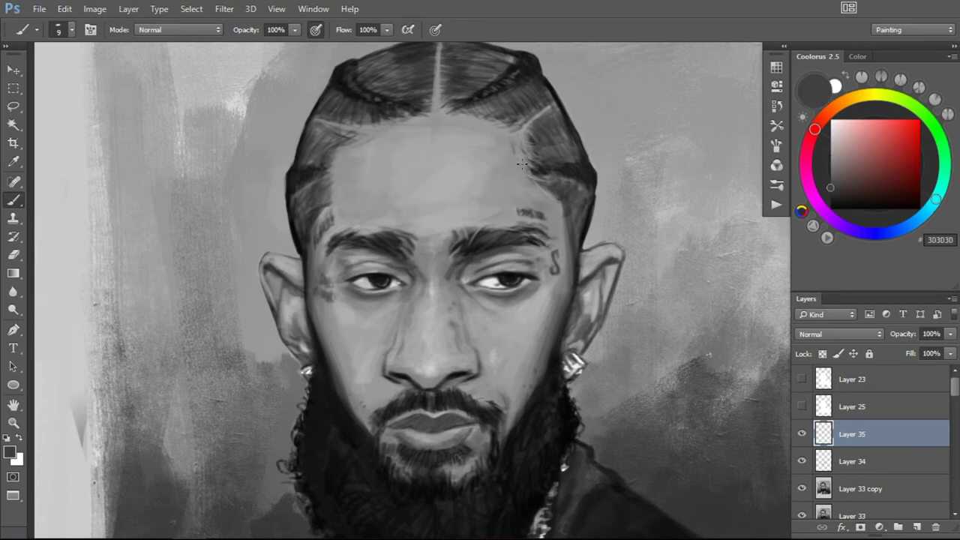
pyautogui.keyDown('alt'); pyautogui.click(325, 178); pyautogui.keyUp('alt')
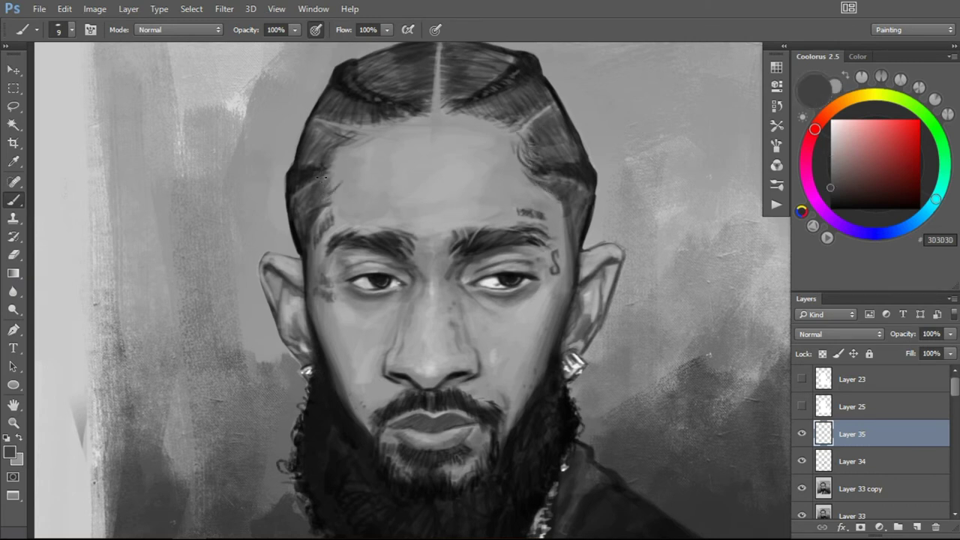
pyautogui.keyDown('alt'); pyautogui.click(354, 147); pyautogui.keyUp('alt')
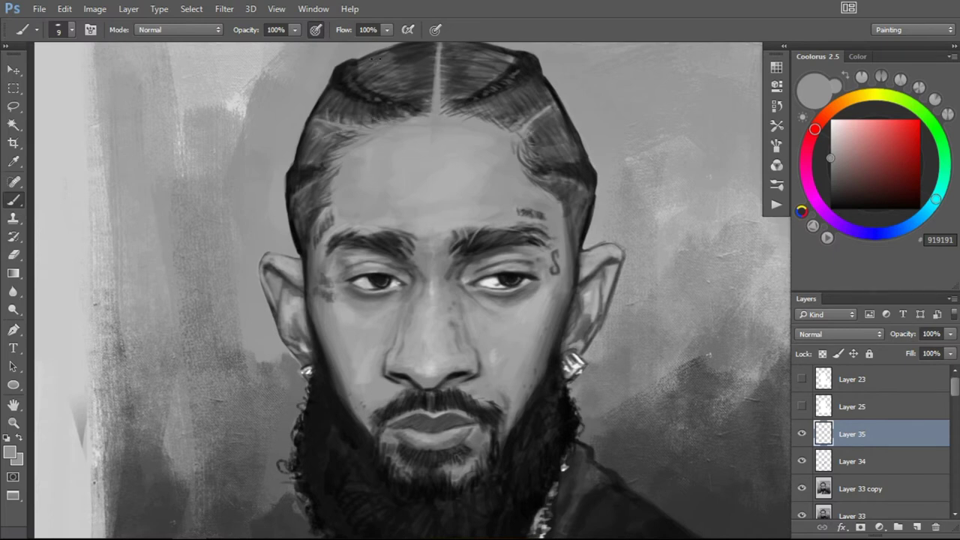
pyautogui.moveTo(462, 51); pyautogui.dragTo(409, 113)
# On another new layer, paint black strands across the hair and along the left hairline
pyautogui.hotkey('ctrl', 'shift', 'alt', 'n')
pyautogui.press('d')
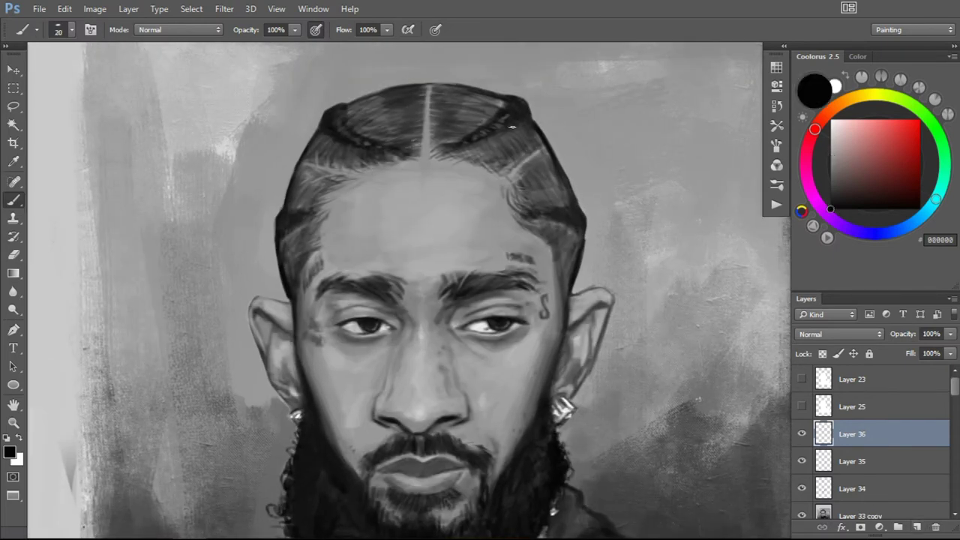
pyautogui.press(']')
pyautogui.press(']')
pyautogui.moveTo(525, 129); pyautogui.dragTo(454, 158)
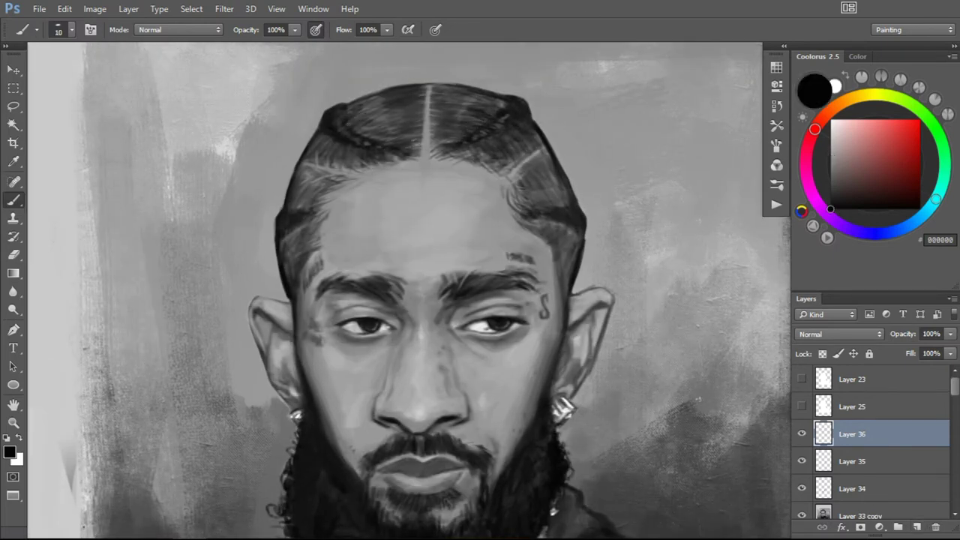
pyautogui.moveTo(349, 112); pyautogui.dragTo(405, 144)
pyautogui.press('[')
pyautogui.press('[')
pyautogui.press('[')
pyautogui.moveTo(315, 188); pyautogui.dragTo(285, 255)
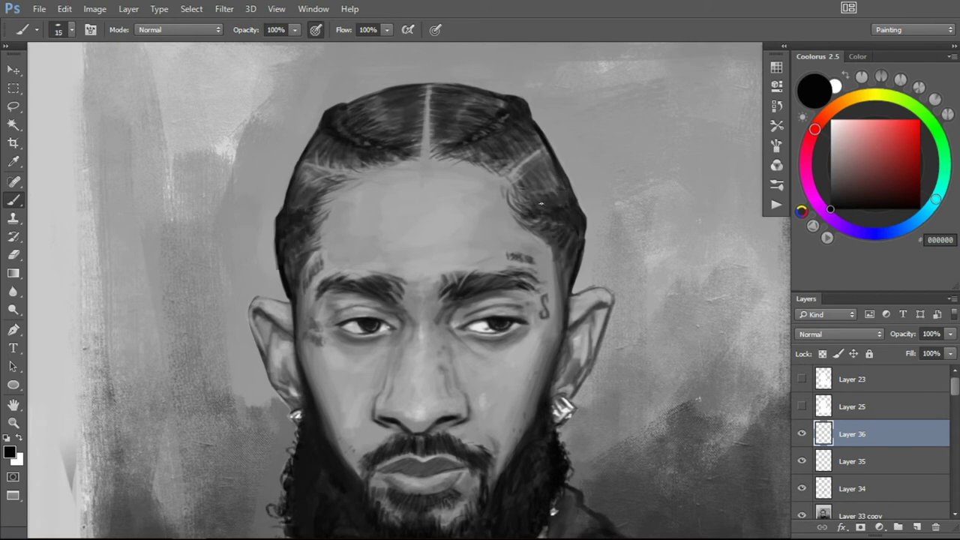
# Fade the hair strokes layer to about half opacity and zoom out to the whole portrait
pyautogui.click(950, 334)
pyautogui.moveTo(922, 347); pyautogui.dragTo(892, 346)
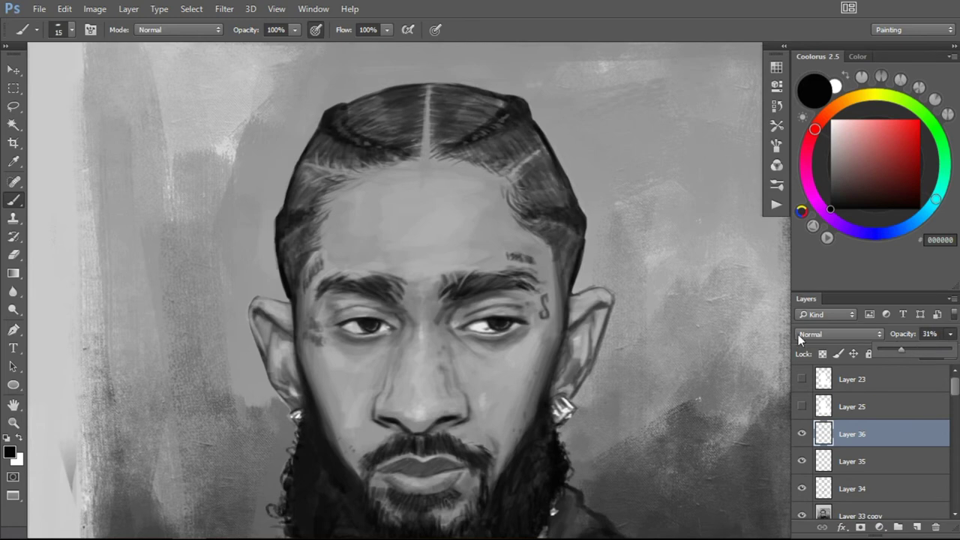
pyautogui.click(224, 8)
pyautogui.click(240, 113)
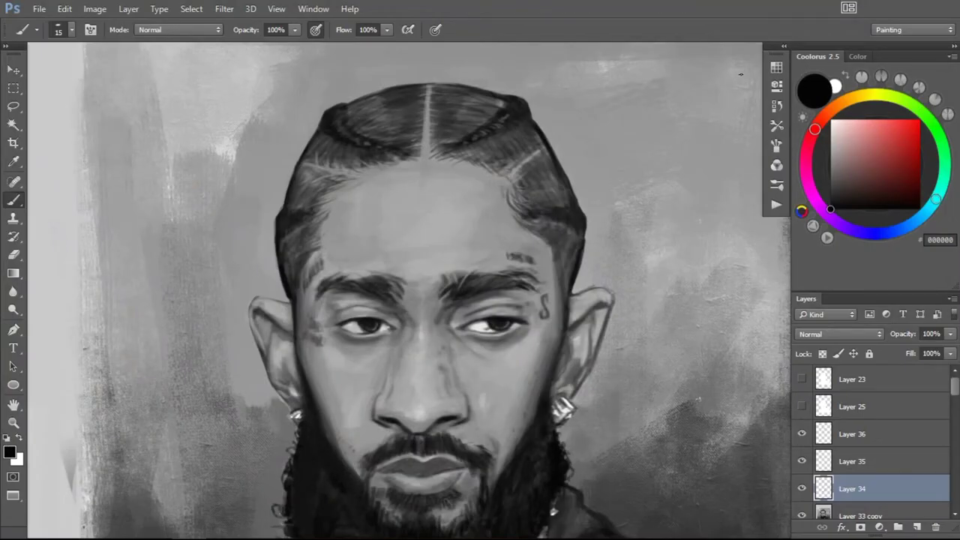
pyautogui.press('z')
pyautogui.hotkey('ctrl', '-')
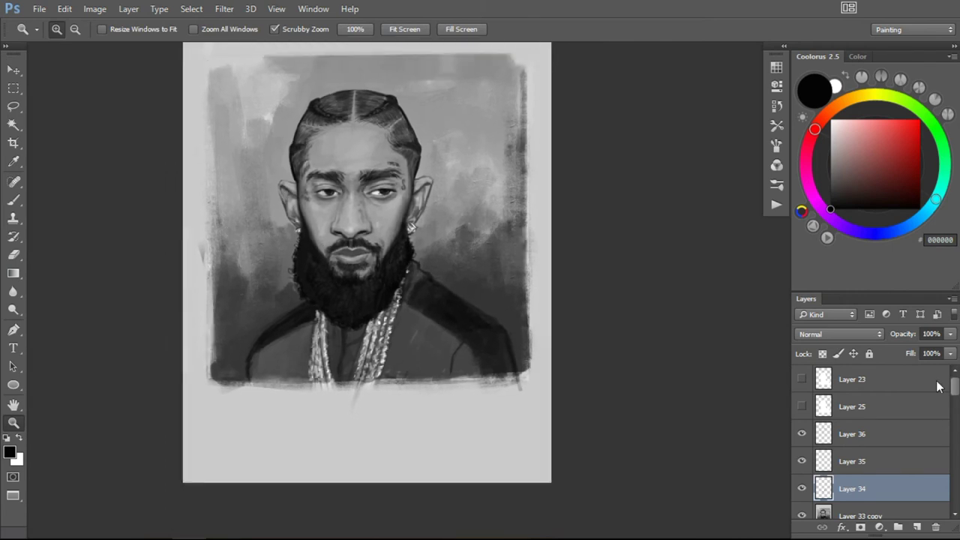
# On new layers, paint dark frame borders along the top and bottom edges
pyautogui.click(917, 527)
pyautogui.click(776, 126)
pyautogui.press('b')
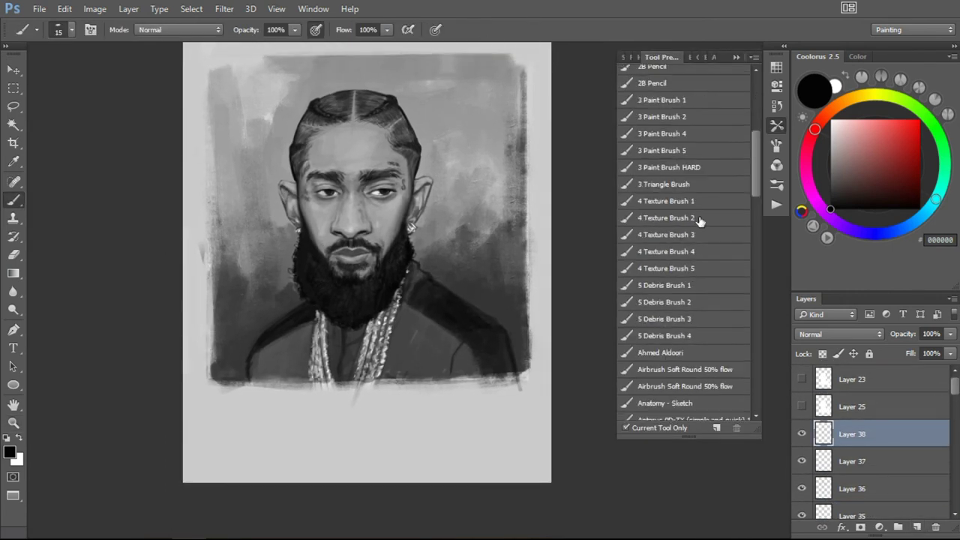
pyautogui.moveTo(256, 76); pyautogui.dragTo(409, 124)
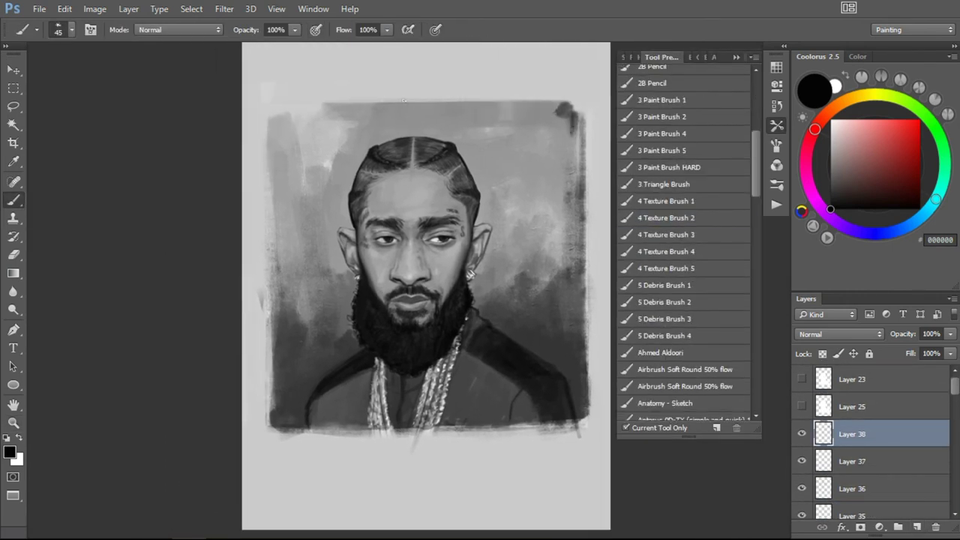
pyautogui.moveTo(570, 103); pyautogui.dragTo(396, 105)
pyautogui.moveTo(324, 140); pyautogui.dragTo(316, 56)
pyautogui.moveTo(558, 334); pyautogui.dragTo(270, 337)
# Paint dark borders along the left and right edges and corners, then set the layer to 55% opacity
pyautogui.hotkey('ctrl', '+')
pyautogui.moveTo(300, 378); pyautogui.dragTo(300, 138)
pyautogui.hotkey('ctrl', '-')
pyautogui.moveTo(451, 405); pyautogui.dragTo(455, 177)
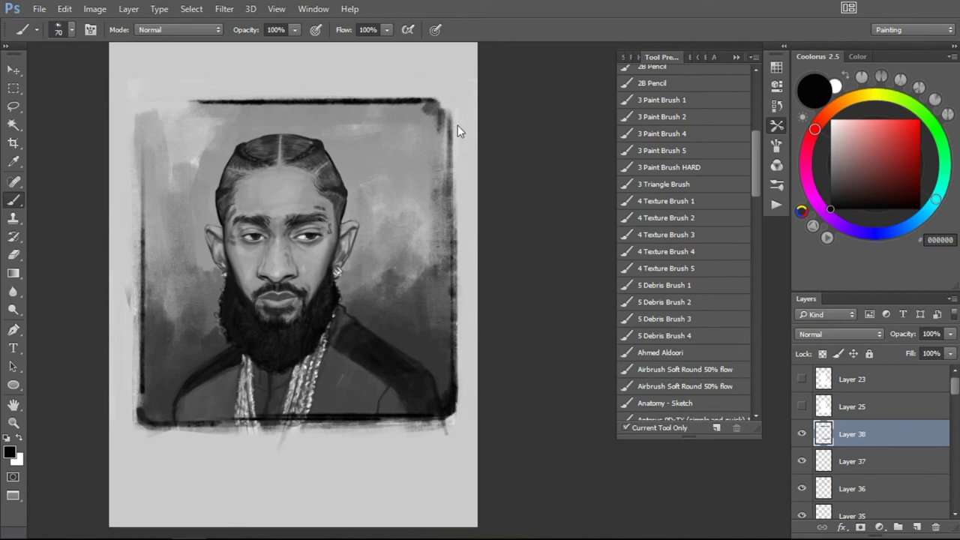
pyautogui.moveTo(456, 125); pyautogui.dragTo(564, 111)
pyautogui.press(']')
pyautogui.press(']')
pyautogui.press(']')
pyautogui.moveTo(257, 99); pyautogui.dragTo(253, 176)
pyautogui.press('[')
pyautogui.press('[')
pyautogui.press('[')
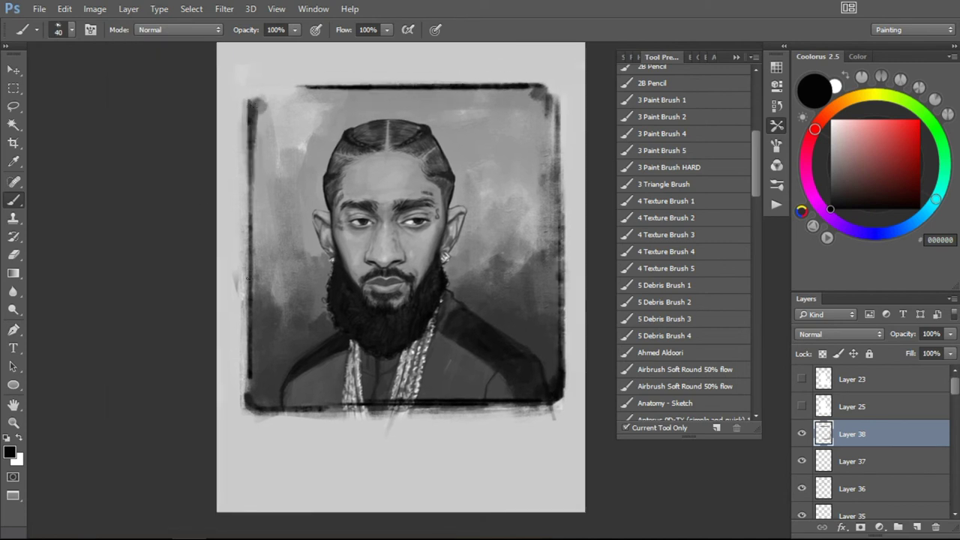
pyautogui.moveTo(950, 333); pyautogui.dragTo(913, 353)
pyautogui.hotkey('ctrl', 't')
pyautogui.press('Escape')
# On a new layer, darken the top and right frame borders in mid-grey with a large brush
pyautogui.click(917, 527)
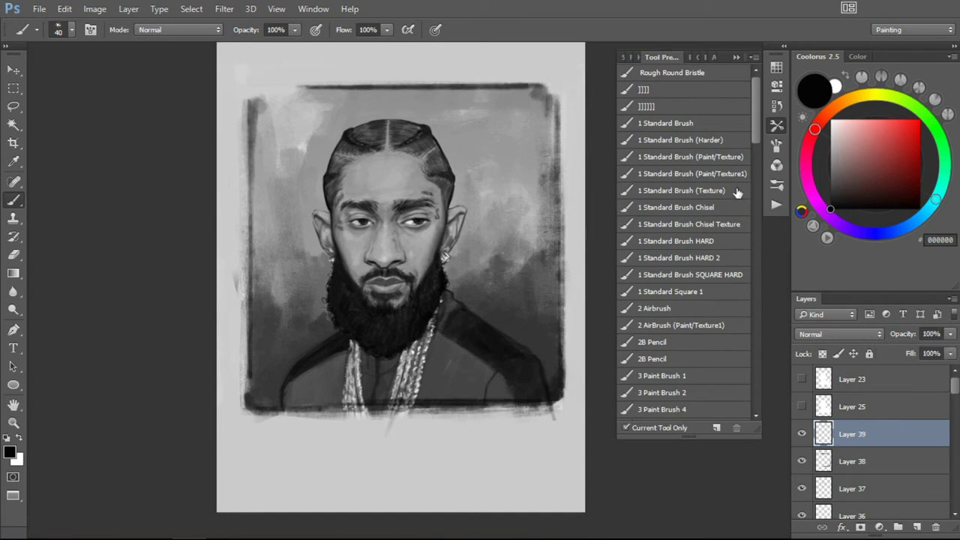
pyautogui.scroll(-6, 716, 253)
pyautogui.click(662, 112)
pyautogui.moveTo(514, 161); pyautogui.dragTo(459, 191)
pyautogui.hotkey('ctrl', 'z')
pyautogui.keyDown('alt'); pyautogui.click(488, 155); pyautogui.keyUp('alt')
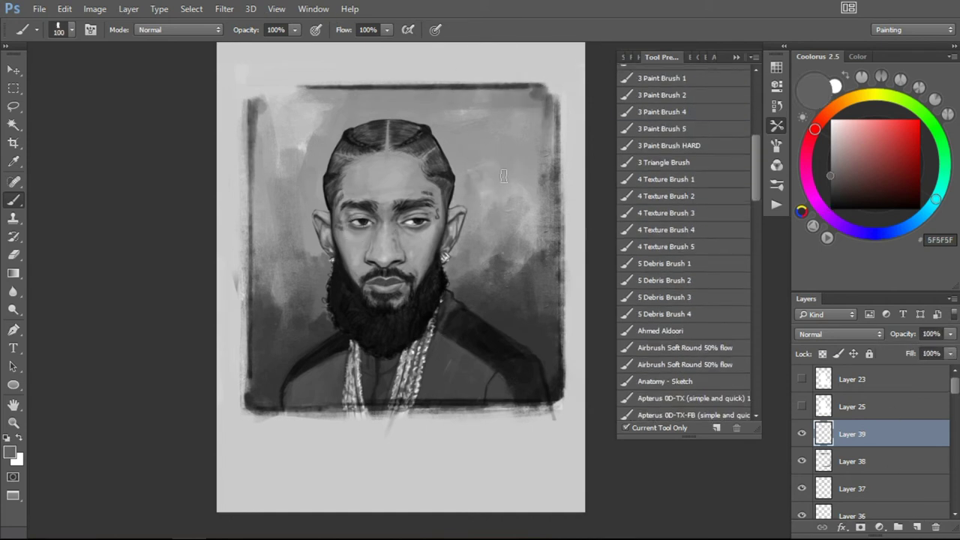
pyautogui.moveTo(308, 93)
pyautogui.mouseDown()
pyautogui.moveTo(482, 88)
pyautogui.moveTo(555, 169)
pyautogui.mouseUp()
pyautogui.keyDown('alt'); pyautogui.click(488, 88); pyautogui.keyUp('alt')
pyautogui.keyDown('alt'); pyautogui.click(262, 396); pyautogui.keyUp('alt')
# Set Layer 39 to 29% opacity and paint the bottom-right border in near-black 0C0C0C
pyautogui.click(951, 334)
pyautogui.moveTo(951, 349); pyautogui.dragTo(890, 354)
pyautogui.keyDown('alt'); pyautogui.click(527, 215); pyautogui.keyUp('alt')
pyautogui.press('[')
pyautogui.press('[')
pyautogui.press('[')
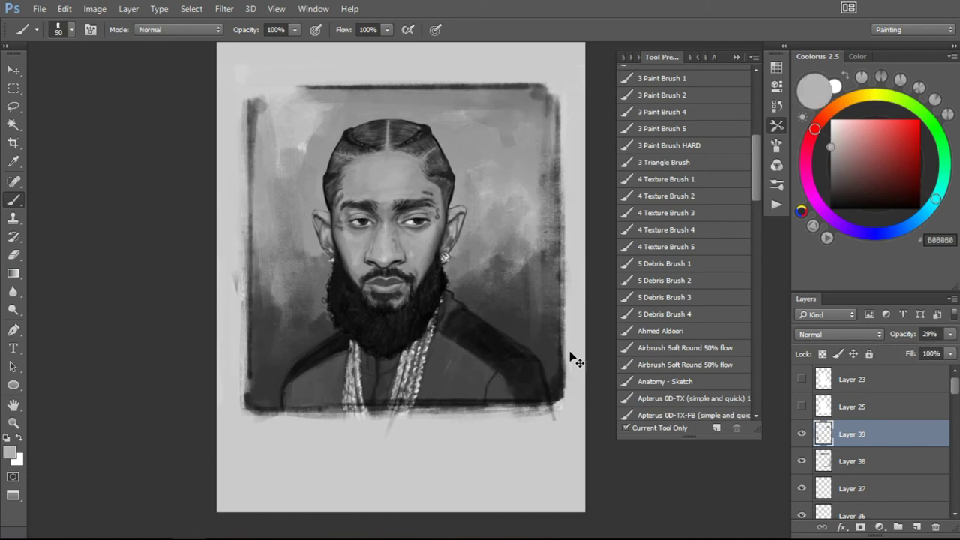
pyautogui.keyDown('alt'); pyautogui.click(522, 403); pyautogui.keyUp('alt')
pyautogui.press(']')
pyautogui.press(']')
pyautogui.moveTo(511, 409); pyautogui.dragTo(555, 409)
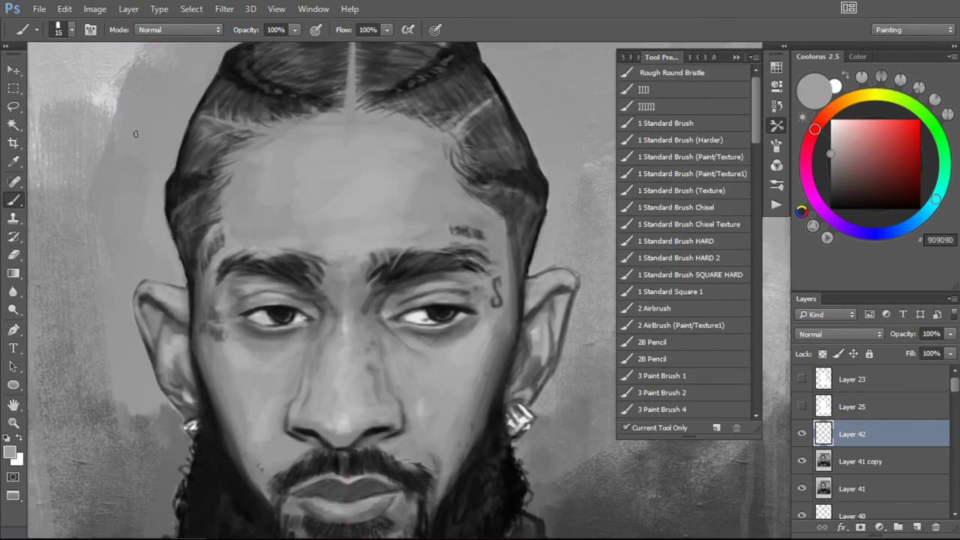
# Sample a dark tone and paint fine dark strokes along the hairline and right head edge
pyautogui.keyDown('alt'); pyautogui.click(172, 188); pyautogui.keyUp('alt')
pyautogui.press('[')
pyautogui.press('[')
pyautogui.press('[')
pyautogui.moveTo(165, 187); pyautogui.dragTo(180, 272)
pyautogui.moveTo(537, 242); pyautogui.dragTo(530, 267)
pyautogui.moveTo(514, 303); pyautogui.dragTo(512, 325)
pyautogui.moveTo(535, 217); pyautogui.dragTo(508, 189)
# Sample near-black from the hair and add small dark strokes along the top hairline
pyautogui.moveTo(405, 85); pyautogui.dragTo(503, 161)
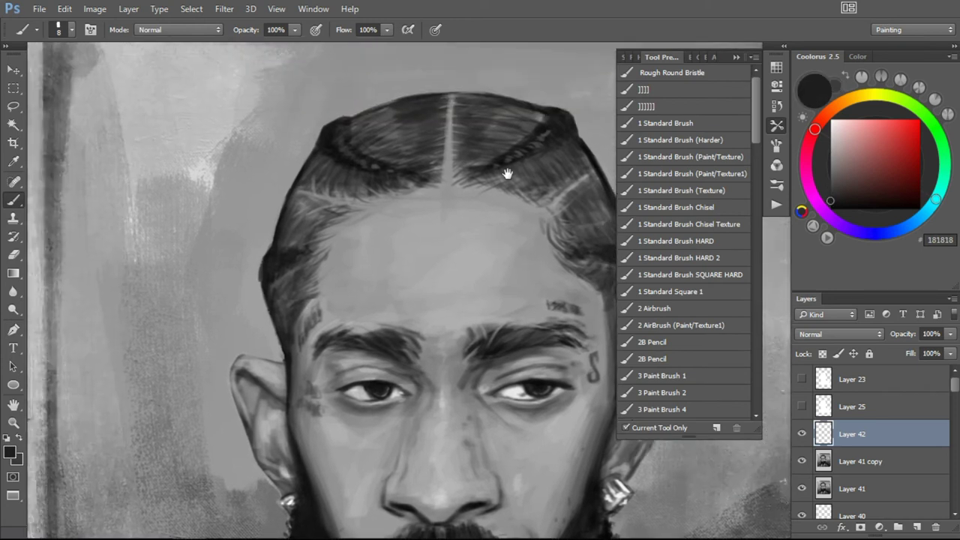
pyautogui.keyDown('alt'); pyautogui.click(512, 159); pyautogui.keyUp('alt')
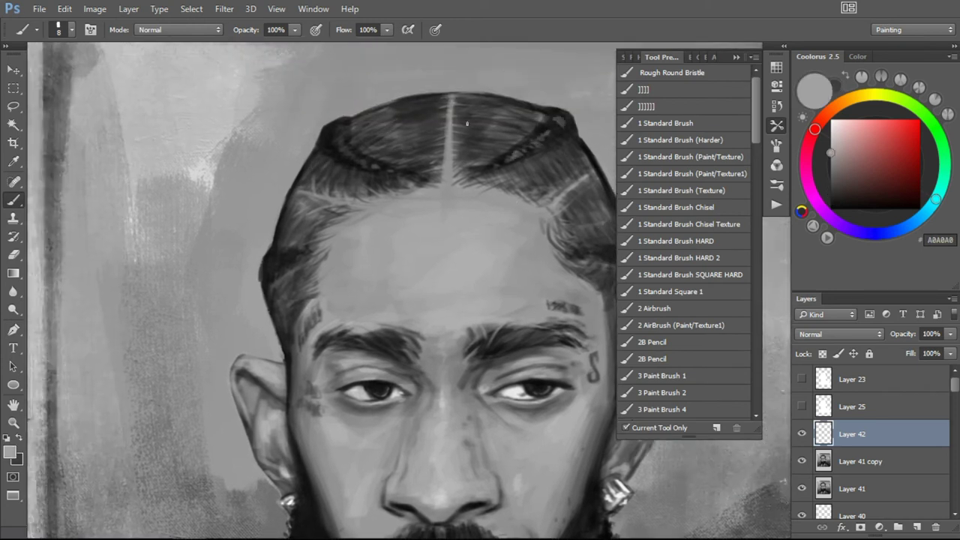
pyautogui.keyDown('alt'); pyautogui.click(570, 117); pyautogui.keyUp('alt')
pyautogui.moveTo(405, 218); pyautogui.dragTo(336, 124)
pyautogui.moveTo(267, 146)
pyautogui.mouseDown()
pyautogui.moveTo(244, 183)
pyautogui.moveTo(225, 169)
pyautogui.mouseUp()
pyautogui.moveTo(518, 148)
pyautogui.mouseDown()
pyautogui.moveTo(501, 184)
pyautogui.moveTo(555, 158)
pyautogui.mouseUp()
pyautogui.moveTo(459, 93); pyautogui.dragTo(419, 106)
pyautogui.moveTo(487, 84); pyautogui.dragTo(357, 112)
# Pick near-black for the beard, enlarge the brush, and zoom out to the whole painting
pyautogui.moveTo(422, 114); pyautogui.dragTo(460, 223)
pyautogui.keyDown('alt'); pyautogui.click(510, 129); pyautogui.keyUp('alt')
pyautogui.keyDown('alt'); pyautogui.click(236, 267); pyautogui.keyUp('alt')
pyautogui.scroll(-5, 236, 267)
pyautogui.press(']')
pyautogui.press(']')
pyautogui.press(']')
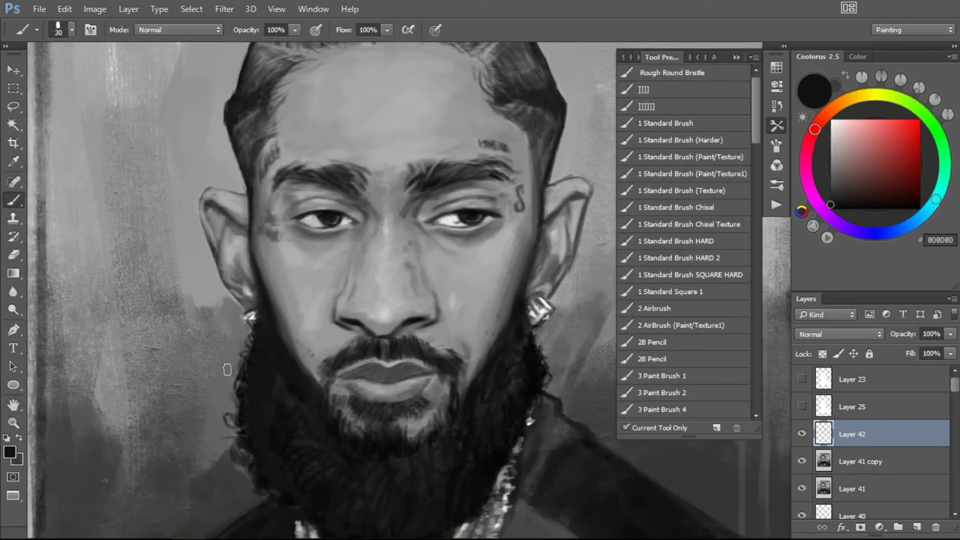
pyautogui.press('z')
pyautogui.hotkey('ctrl', '0')
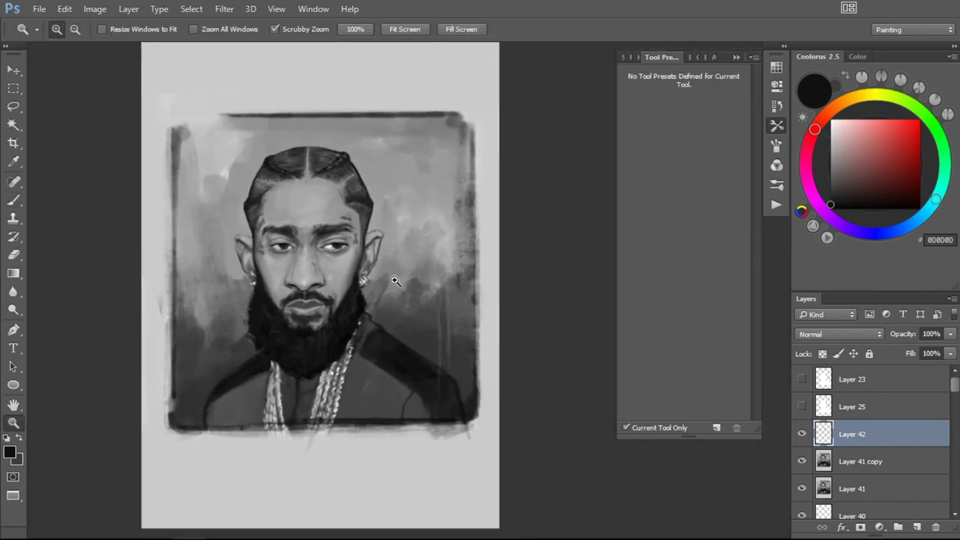
# On a new layer, paint three white horizontal streaks right of the head
pyautogui.press('b')
pyautogui.press('x')
pyautogui.hotkey('ctrl', 'shift', 'alt', 'n')
pyautogui.moveTo(346, 154); pyautogui.dragTo(341, 156)
pyautogui.moveTo(480, 179); pyautogui.dragTo(333, 181)
pyautogui.moveTo(480, 197); pyautogui.dragTo(315, 195)
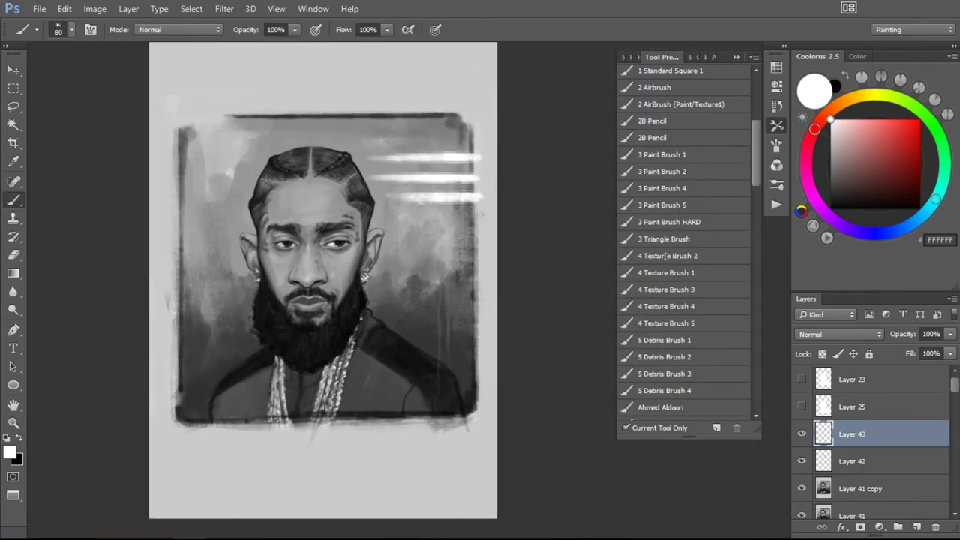
# Set the streak layer to Overlay at low opacity and add a thin vertical white streak
pyautogui.click(838, 333)
pyautogui.click(814, 193)
pyautogui.moveTo(950, 334); pyautogui.dragTo(904, 350)
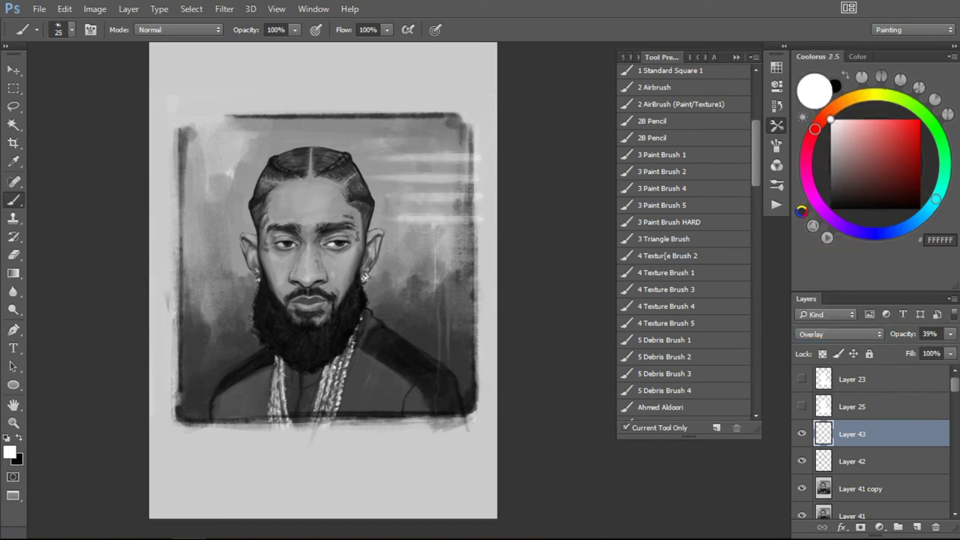
pyautogui.moveTo(389, 177); pyautogui.dragTo(392, 293)
pyautogui.press('e')
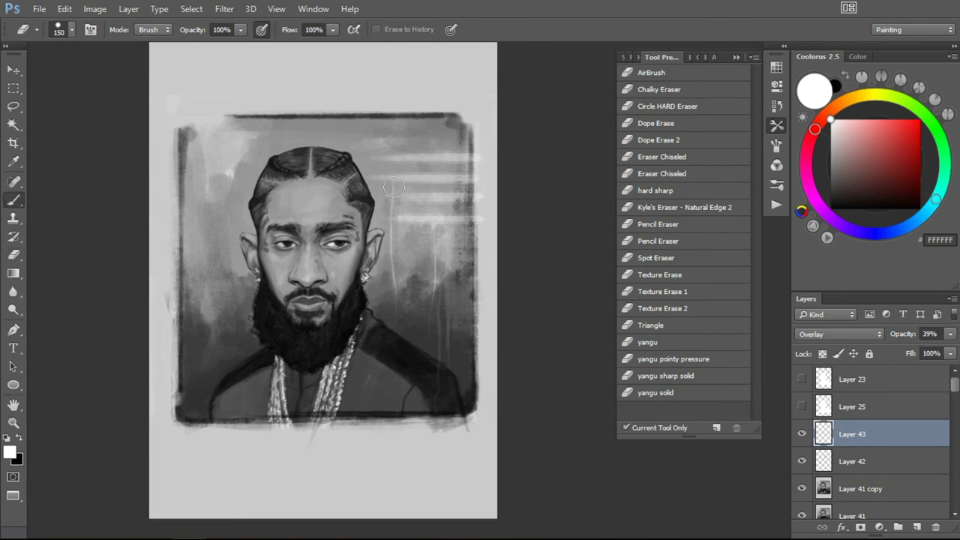
pyautogui.press('b')
# Paint extra white horizontal strokes on another layer, then delete them
pyautogui.hotkey('ctrl', 'shift', 'alt', 'n')
pyautogui.moveTo(380, 158); pyautogui.dragTo(472, 159)
pyautogui.moveTo(397, 180); pyautogui.dragTo(471, 179)
pyautogui.moveTo(387, 198); pyautogui.dragTo(476, 198)
pyautogui.moveTo(403, 218); pyautogui.dragTo(471, 218)
pyautogui.press('Delete')
pyautogui.press('e')
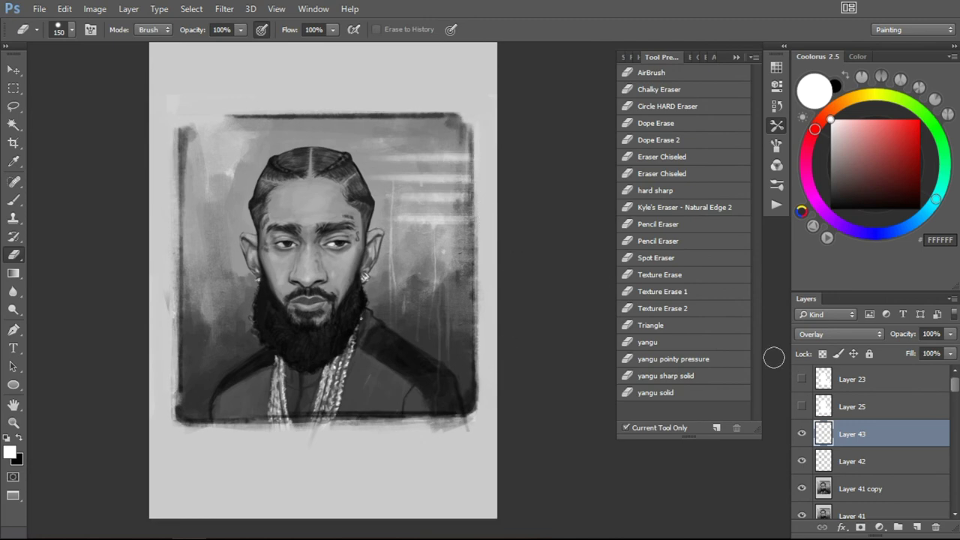
# On a new layer, brush-letter TMC in white near the top of the background
pyautogui.hotkey('ctrl', 'shift', 'alt', 'n')
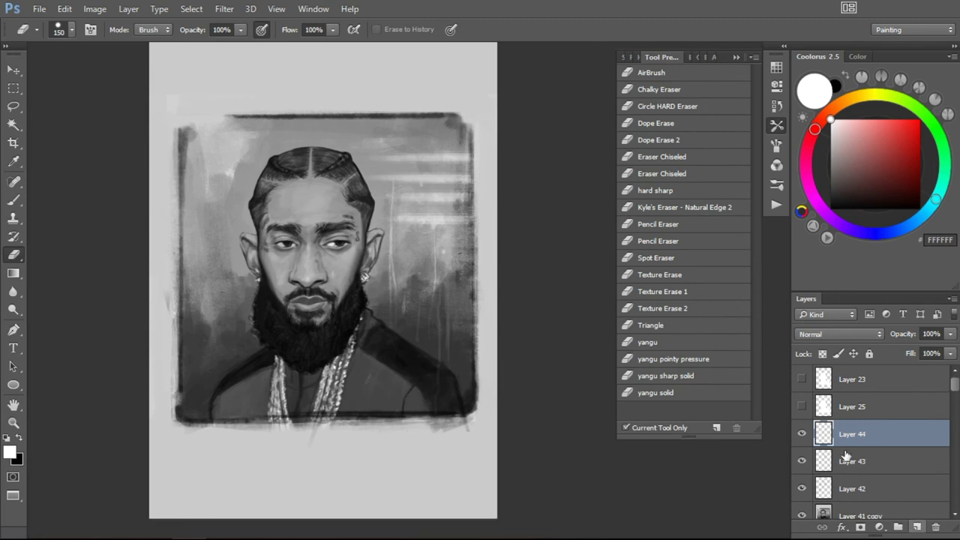
pyautogui.press('z')
pyautogui.click(394, 133)
pyautogui.press('b')
pyautogui.moveTo(319, 135)
pyautogui.mouseDown()
pyautogui.moveTo(338, 176)
pyautogui.moveTo(384, 171)
pyautogui.mouseUp()
pyautogui.click(950, 334)
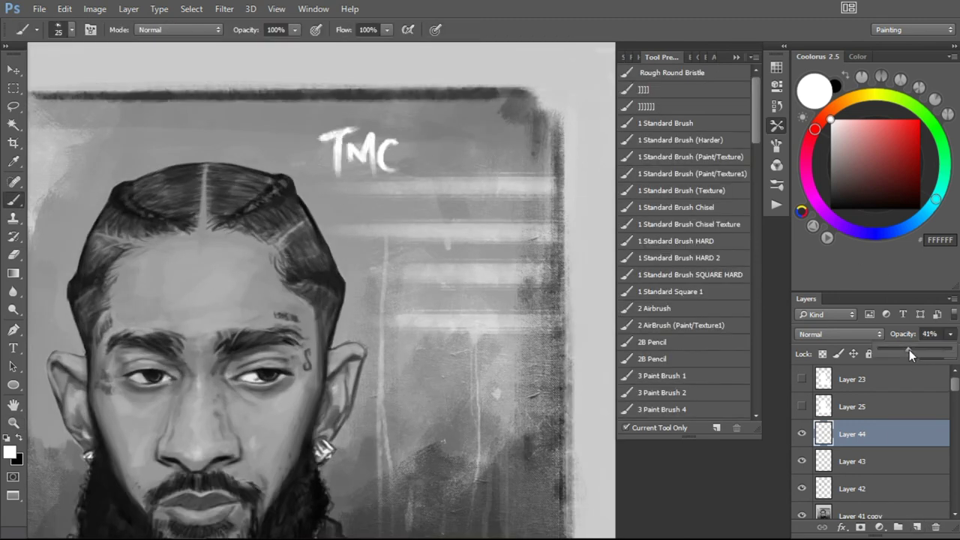
# Set the TMC lettering layer to about 48% opacity and view the whole painting
pyautogui.moveTo(909, 349); pyautogui.dragTo(900, 349)
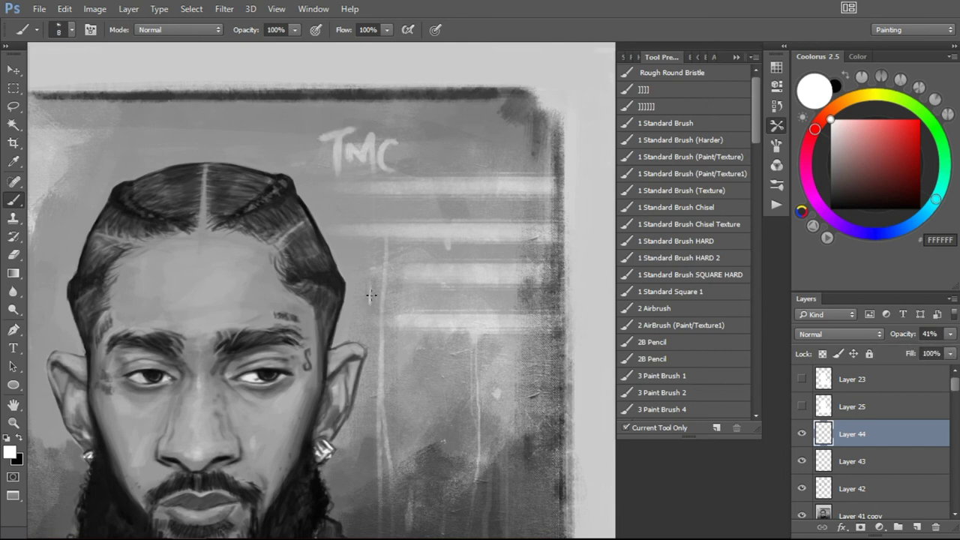
pyautogui.moveTo(902, 334); pyautogui.dragTo(915, 342)
pyautogui.press('z')
pyautogui.hotkey('ctrl', '0')
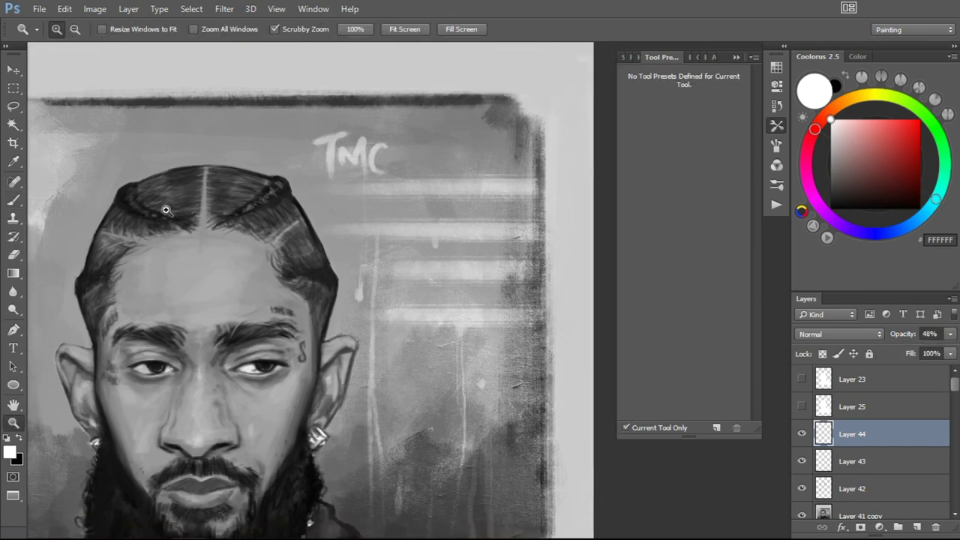
# On a new layer, start lettering 'Whatever you' in black, undoing a stray stroke
pyautogui.hotkey('ctrl', 'shift', 'alt', 'n')
pyautogui.click(359, 202)
pyautogui.press('b')
pyautogui.press('x')
pyautogui.moveTo(285, 147)
pyautogui.mouseDown()
pyautogui.moveTo(319, 176)
pyautogui.moveTo(420, 224)
pyautogui.mouseUp()
pyautogui.moveTo(264, 177); pyautogui.dragTo(279, 196)
pyautogui.moveTo(285, 193)
pyautogui.mouseDown()
pyautogui.moveTo(288, 207)
pyautogui.moveTo(303, 200)
pyautogui.mouseUp()
pyautogui.moveTo(315, 207)
pyautogui.mouseDown()
pyautogui.moveTo(330, 225)
pyautogui.moveTo(322, 140)
pyautogui.mouseUp()
pyautogui.hotkey('ctrl', 'z')
pyautogui.press('e')
pyautogui.press('b')
# Letter 'you do homie, give your' in black below the first word
pyautogui.moveTo(262, 179)
pyautogui.mouseDown()
pyautogui.moveTo(267, 206)
pyautogui.moveTo(303, 196)
pyautogui.mouseUp()
pyautogui.moveTo(315, 206); pyautogui.dragTo(318, 224)
pyautogui.moveTo(336, 211)
pyautogui.mouseDown()
pyautogui.moveTo(369, 240)
pyautogui.moveTo(378, 231)
pyautogui.mouseUp()
pyautogui.moveTo(389, 231); pyautogui.dragTo(406, 240)
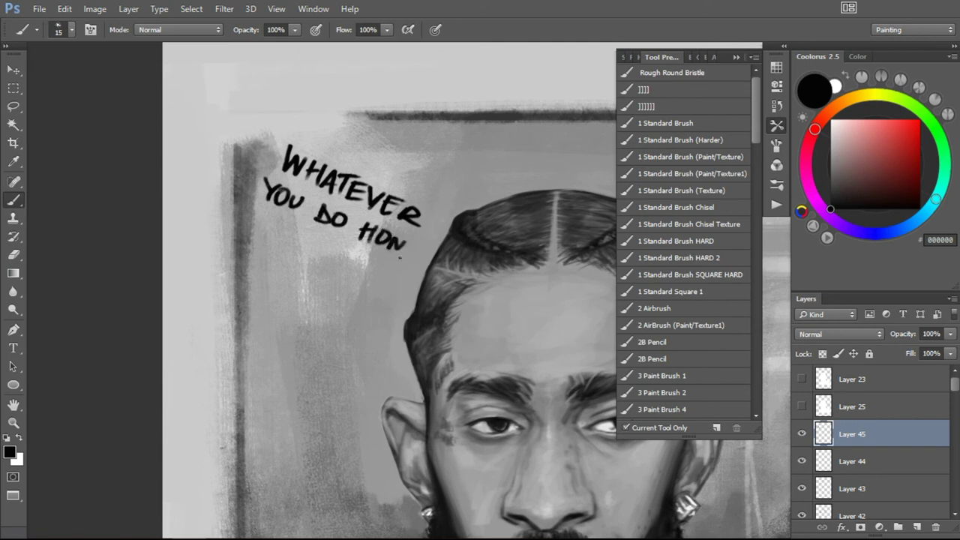
pyautogui.moveTo(263, 218); pyautogui.dragTo(259, 230)
pyautogui.moveTo(267, 225); pyautogui.dragTo(269, 237)
pyautogui.moveTo(271, 226); pyautogui.dragTo(288, 230)
pyautogui.moveTo(294, 230); pyautogui.dragTo(354, 268)
pyautogui.moveTo(359, 260); pyautogui.dragTo(372, 278)
# Letter 'heart to it… and' on the next lines
pyautogui.moveTo(231, 244); pyautogui.dragTo(230, 260)
pyautogui.moveTo(238, 246); pyautogui.dragTo(248, 258)
pyautogui.moveTo(253, 248); pyautogui.dragTo(291, 280)
pyautogui.moveTo(294, 273); pyautogui.dragTo(333, 301)
pyautogui.moveTo(342, 291); pyautogui.dragTo(346, 300)
pyautogui.moveTo(367, 300); pyautogui.dragTo(367, 312)
pyautogui.moveTo(377, 303); pyautogui.dragTo(395, 306)
pyautogui.moveTo(238, 296); pyautogui.dragTo(251, 283)
pyautogui.moveTo(255, 285); pyautogui.dragTo(257, 298)
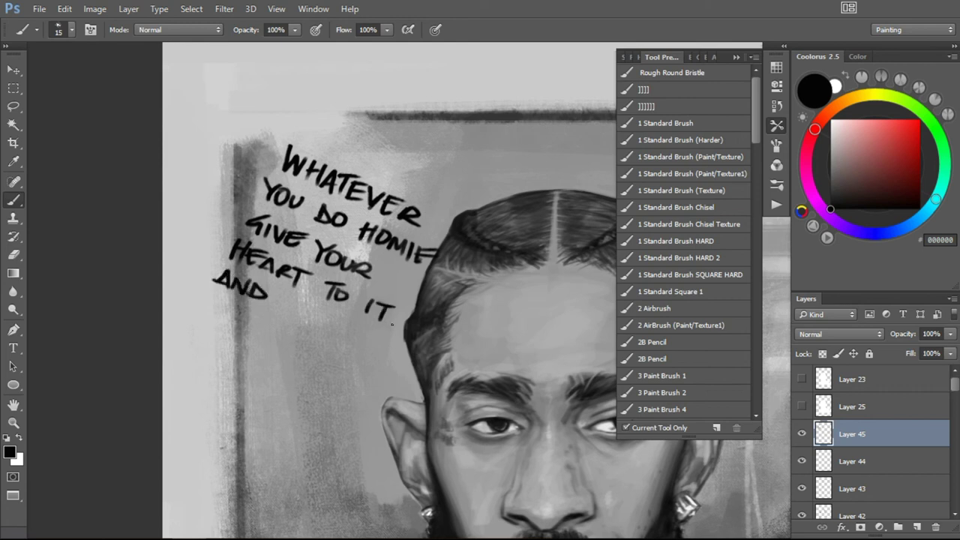
# Letter 'stay strong' and sign beneath it
pyautogui.moveTo(329, 318); pyautogui.dragTo(339, 341)
pyautogui.moveTo(352, 330); pyautogui.dragTo(346, 347)
pyautogui.moveTo(360, 335); pyautogui.dragTo(384, 361)
pyautogui.moveTo(385, 350); pyautogui.dragTo(397, 363)
pyautogui.moveTo(399, 354)
pyautogui.mouseDown()
pyautogui.moveTo(412, 371)
pyautogui.moveTo(409, 413)
pyautogui.mouseUp()
pyautogui.moveTo(405, 405); pyautogui.dragTo(419, 402)
pyautogui.moveTo(417, 395); pyautogui.dragTo(420, 414)
pyautogui.moveTo(422, 408); pyautogui.dragTo(432, 418)
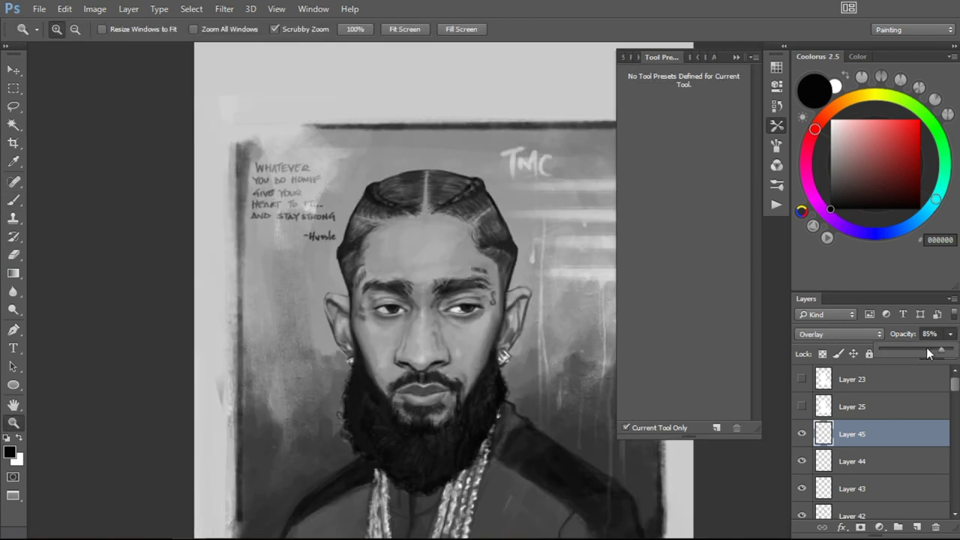
# Lower the quote layer's opacity and move the quote to the lower-left background
pyautogui.moveTo(928, 354); pyautogui.dragTo(926, 353)
pyautogui.press('v')
pyautogui.moveTo(295, 214)
pyautogui.mouseDown()
pyautogui.moveTo(295, 441)
pyautogui.moveTo(345, 450)
pyautogui.mouseUp()
pyautogui.press('z')
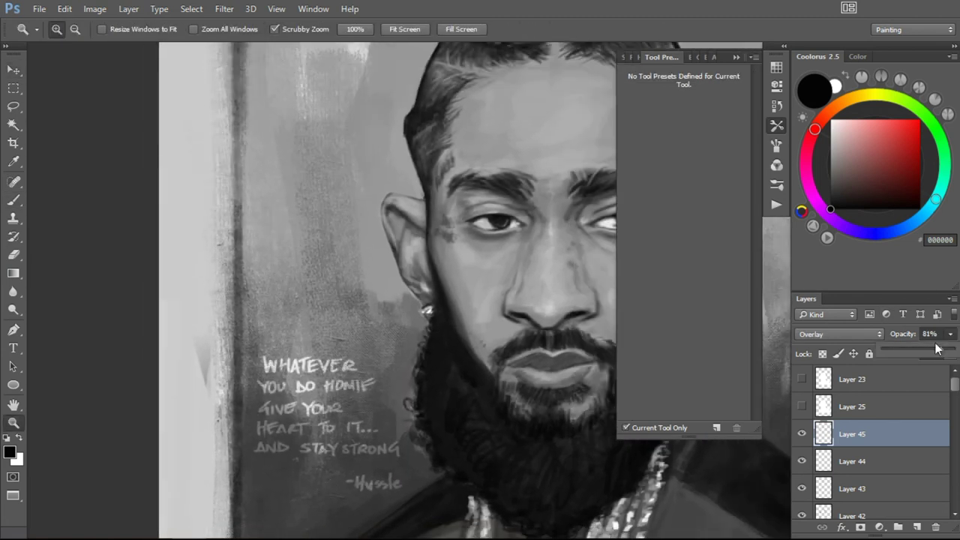
pyautogui.press('0')
pyautogui.moveTo(297, 318); pyautogui.dragTo(300, 262)
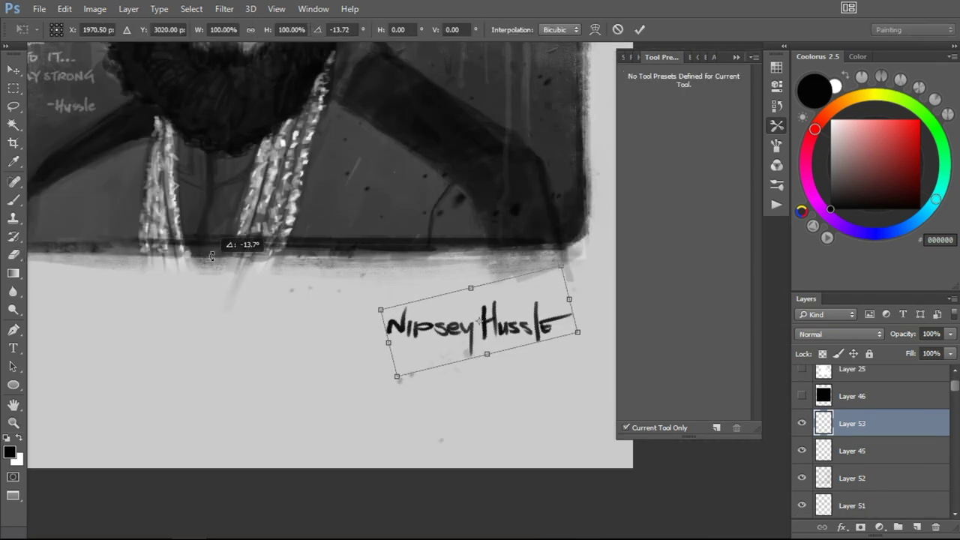
# Transform the name lettering into position at lower right and commit it
pyautogui.hotkey('ctrl', 't')
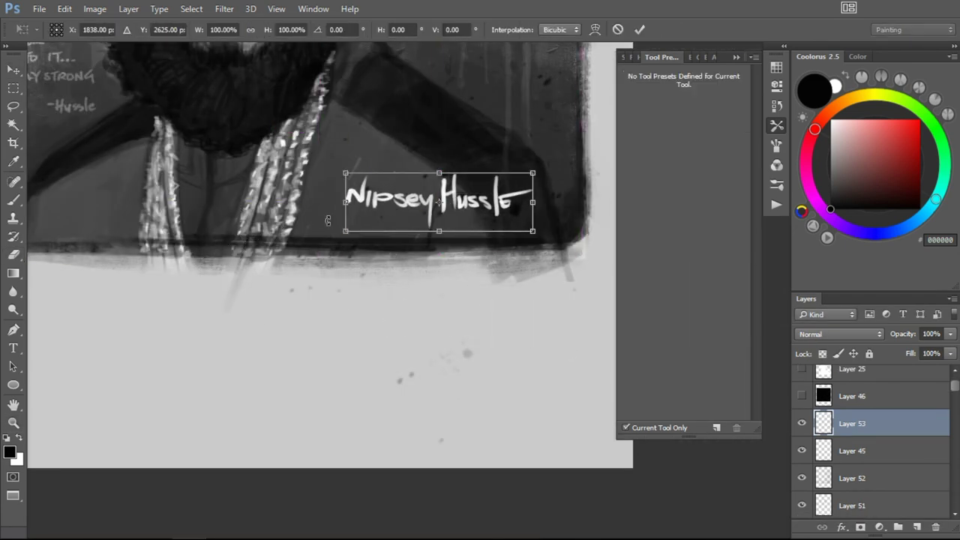
pyautogui.moveTo(535, 232); pyautogui.dragTo(531, 236)
pyautogui.press('Return')
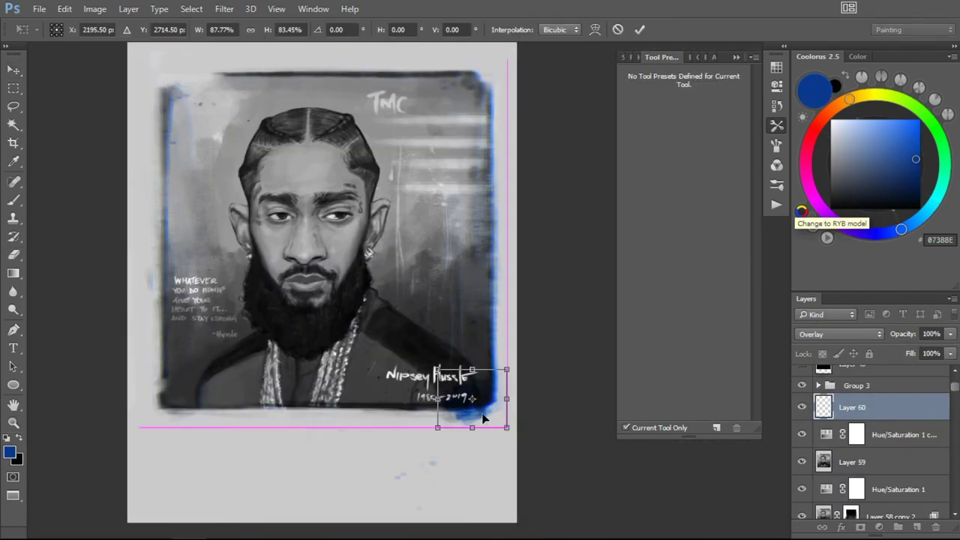
# With a smaller textured brush, paint blue strokes below the portrait and along the frame edge
pyautogui.press('[')
pyautogui.press('[')
pyautogui.click(690, 261)
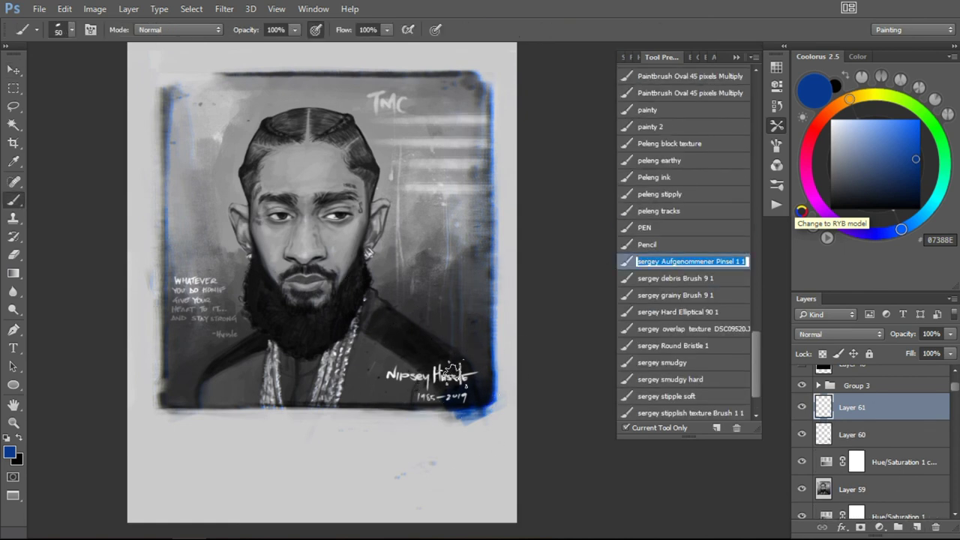
pyautogui.moveTo(348, 444)
pyautogui.mouseDown()
pyautogui.moveTo(450, 417)
pyautogui.moveTo(488, 375)
pyautogui.mouseUp()
pyautogui.moveTo(171, 81)
pyautogui.mouseDown()
pyautogui.moveTo(155, 227)
pyautogui.moveTo(163, 222)
pyautogui.mouseUp()
pyautogui.press('[')
pyautogui.press('[')
pyautogui.press('[')
# Set the blue accent layer's blend mode to Multiply
pyautogui.click(838, 334)
pyautogui.click(807, 188)
pyautogui.click(809, 188)
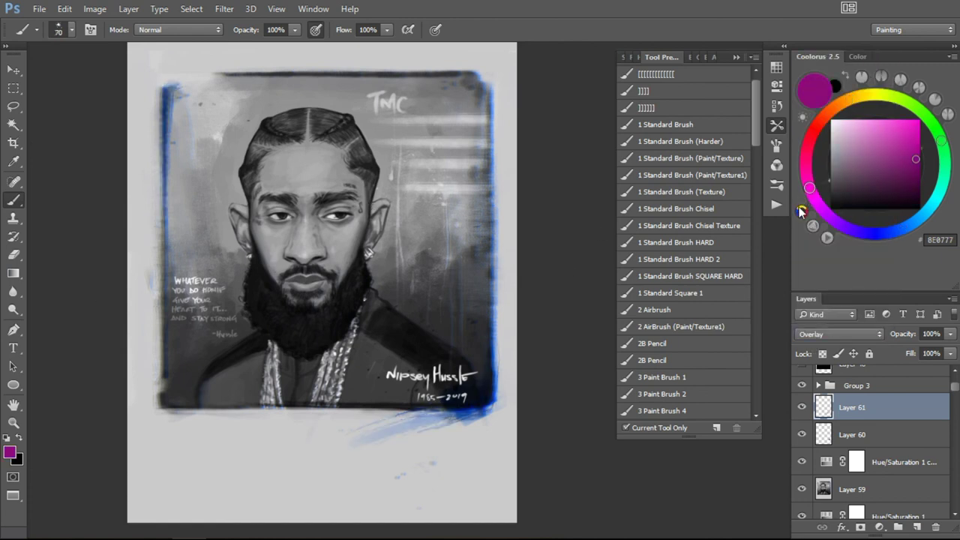
pyautogui.click(838, 333)
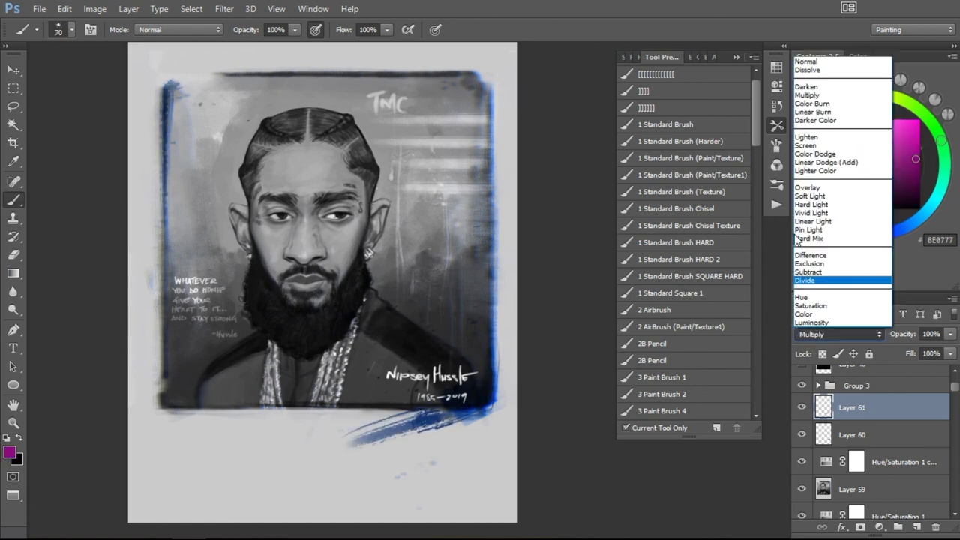
pyautogui.click(813, 95)
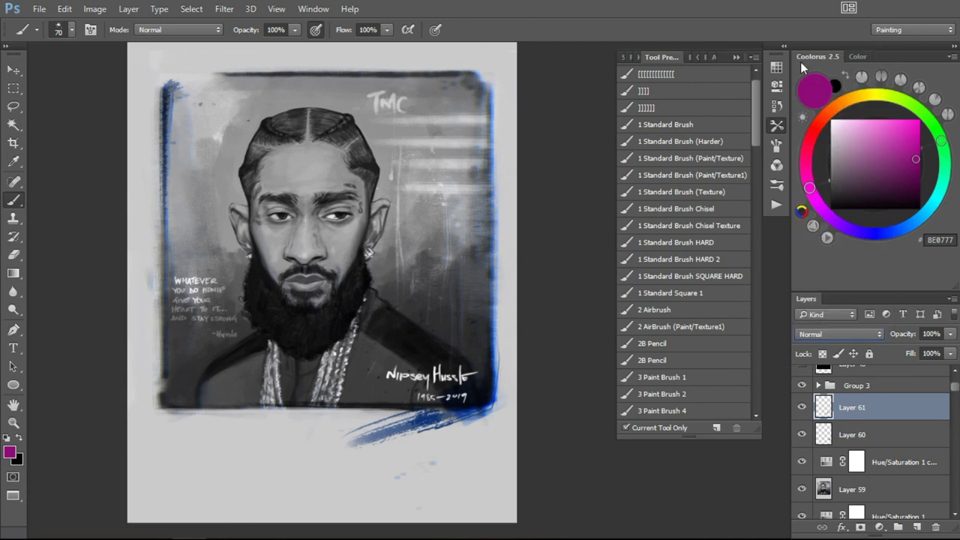